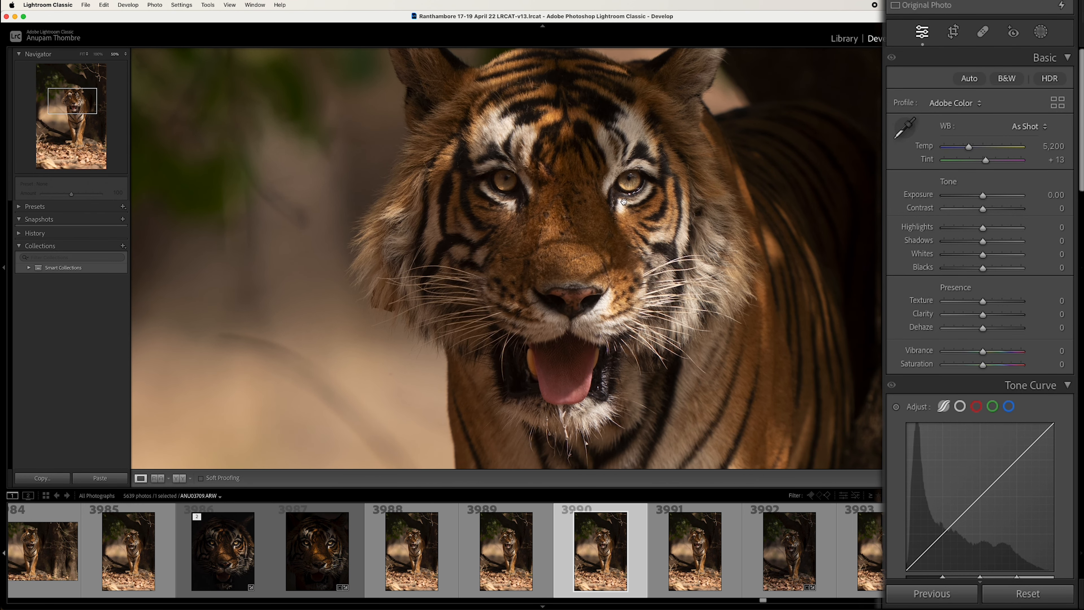
- Fit the whole tiger photo in view and hide the left side panel and the filmstrip
left_click(602, 277)
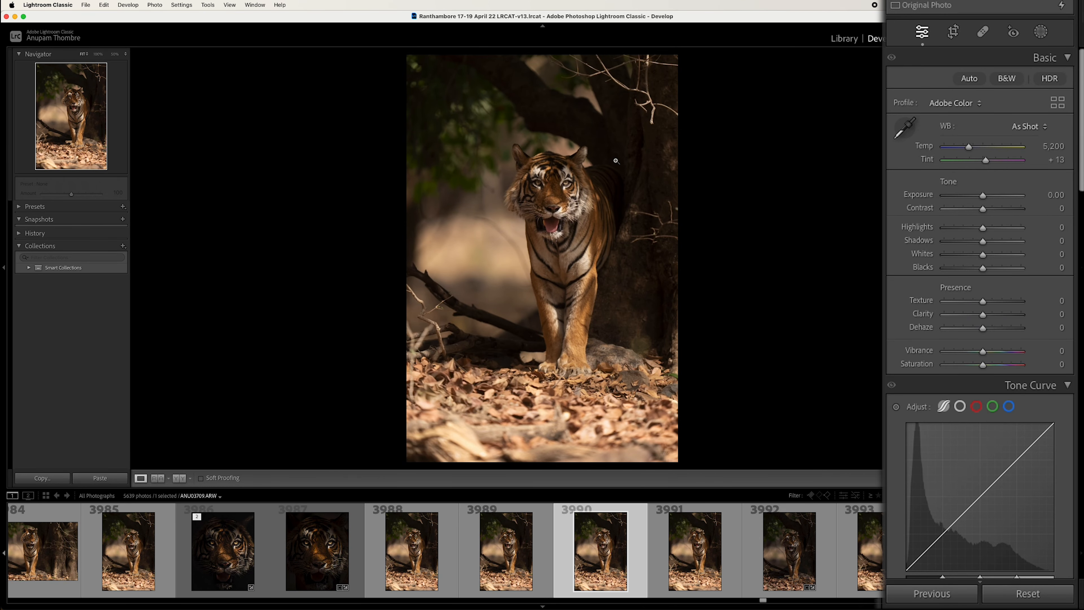
left_click(4, 269)
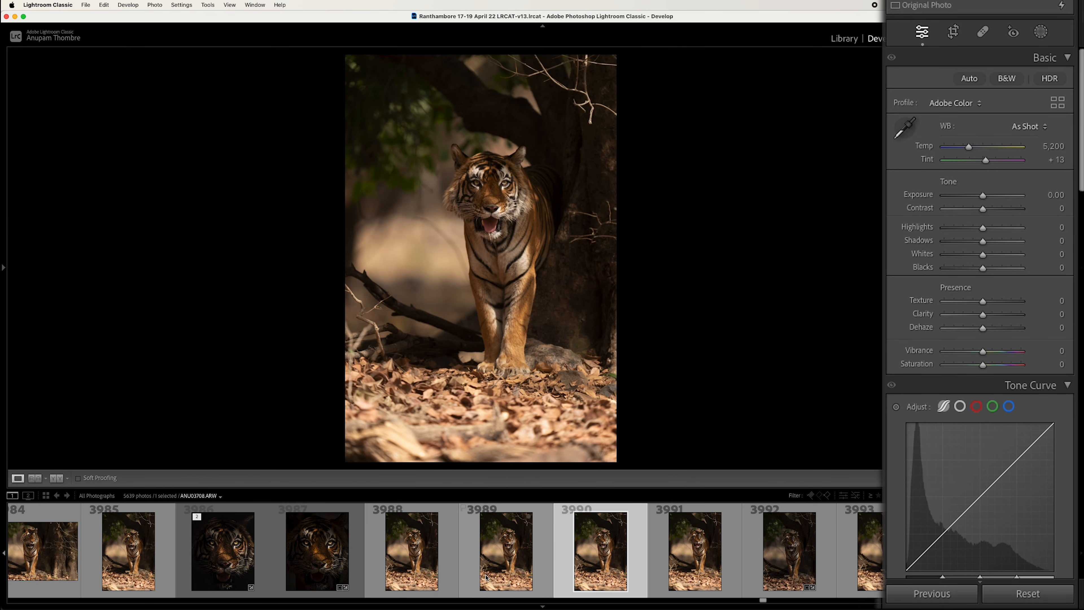
left_click(543, 607)
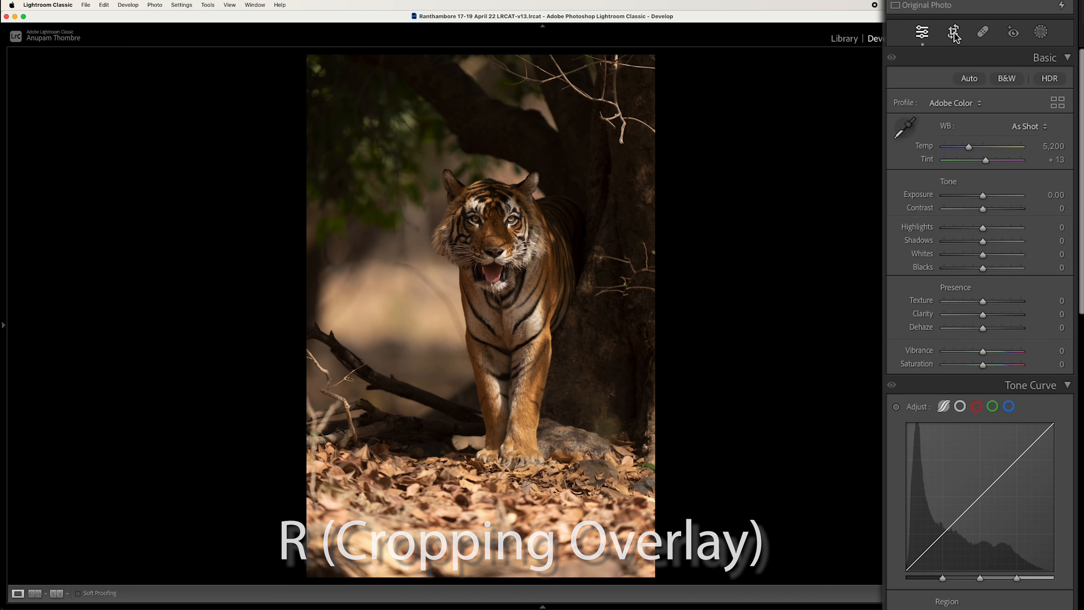
- Start cropping with the rule-of-thirds overlay and tighten the frame around the tiger, keeping the original aspect ratio
key("r")
key("o")
key("o")
key("o")
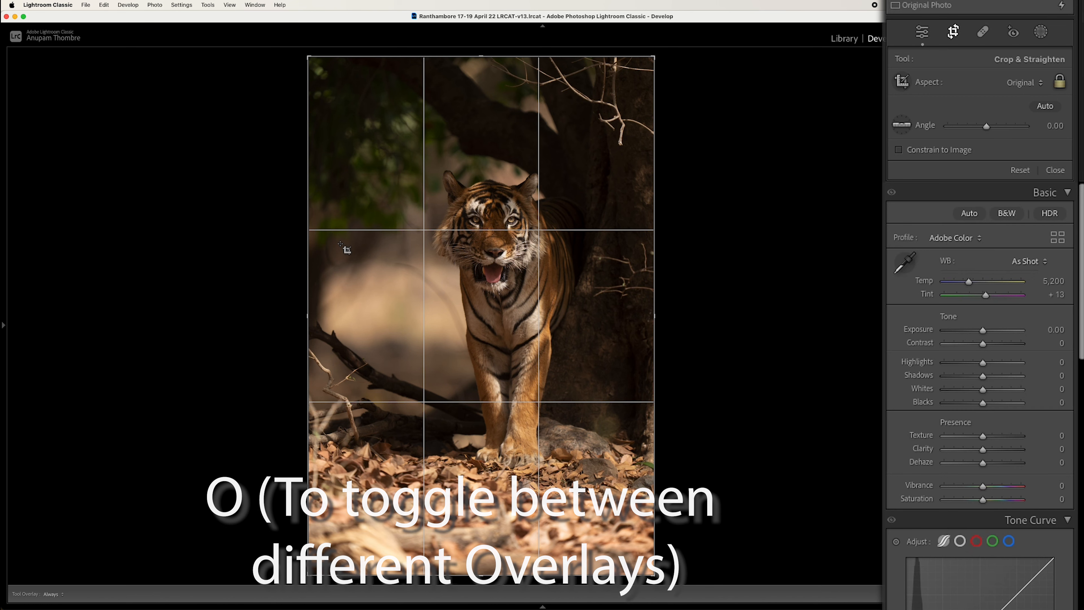
left_click_drag(310, 299, 316, 300)
left_click_drag(489, 262, 487, 274)
left_click_drag(485, 561, 487, 540)
left_click_drag(517, 437, 519, 429)
left_click_drag(481, 85, 481, 98)
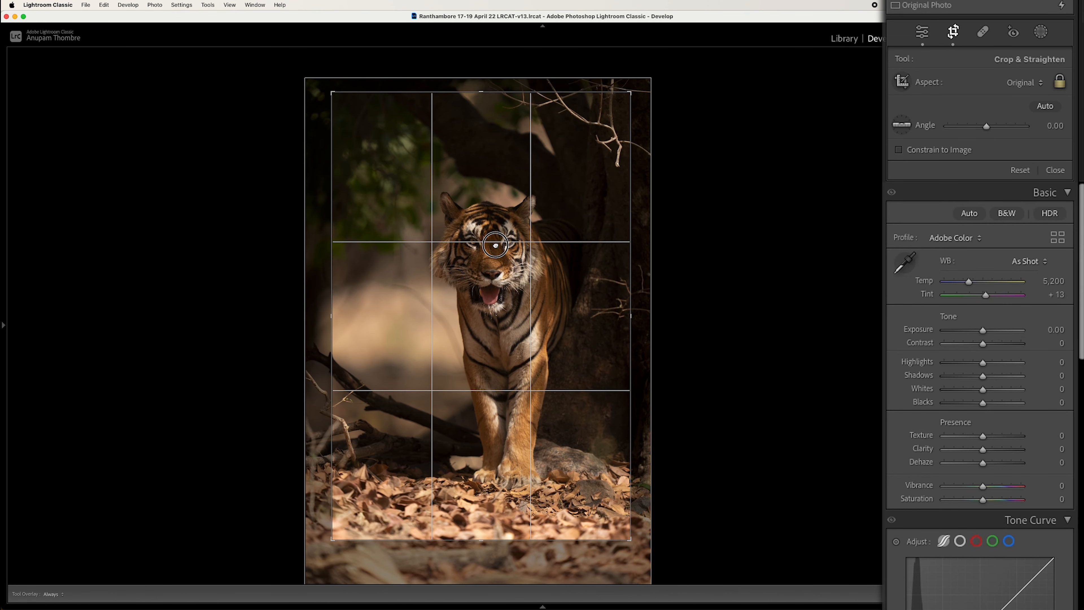
- Switch the crop overlay to the golden ratio grid, tighten the frame slightly and shift the photo down to the image's upper edge
key("o")
key("o")
key("o")
left_click_drag(501, 234, 501, 259)
left_click_drag(485, 541, 487, 539)
left_click_drag(490, 95, 490, 100)
left_click_drag(494, 169, 494, 189)
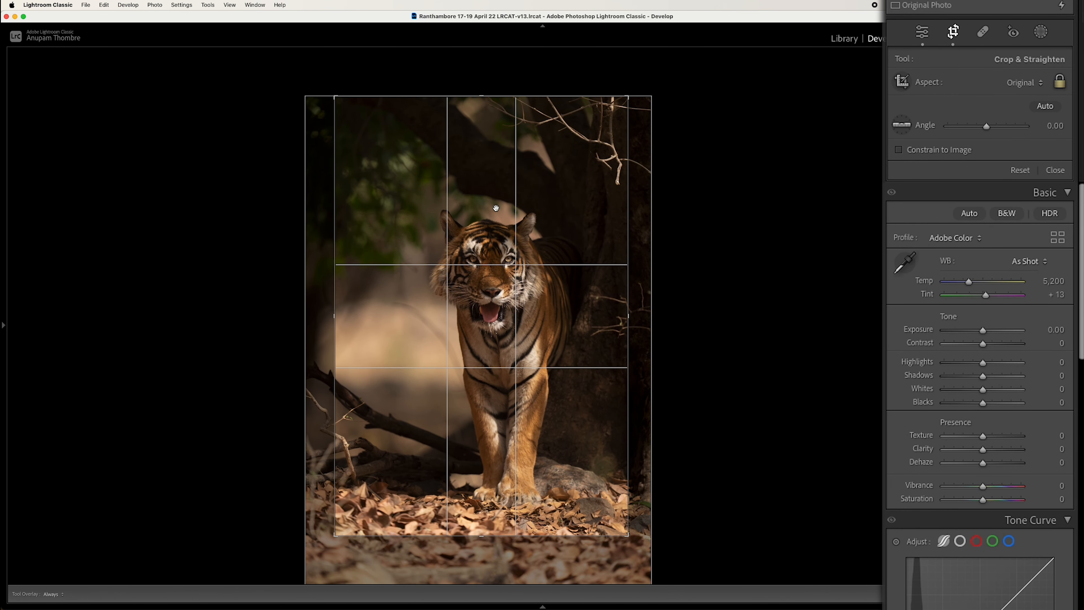
- Switch to the centre-line crop overlay, shift the photo left to centre the tiger's face, and apply the crop
key("o")
key("o")
key("o")
key("o")
key("o")
left_click_drag(481, 222, 471, 226)
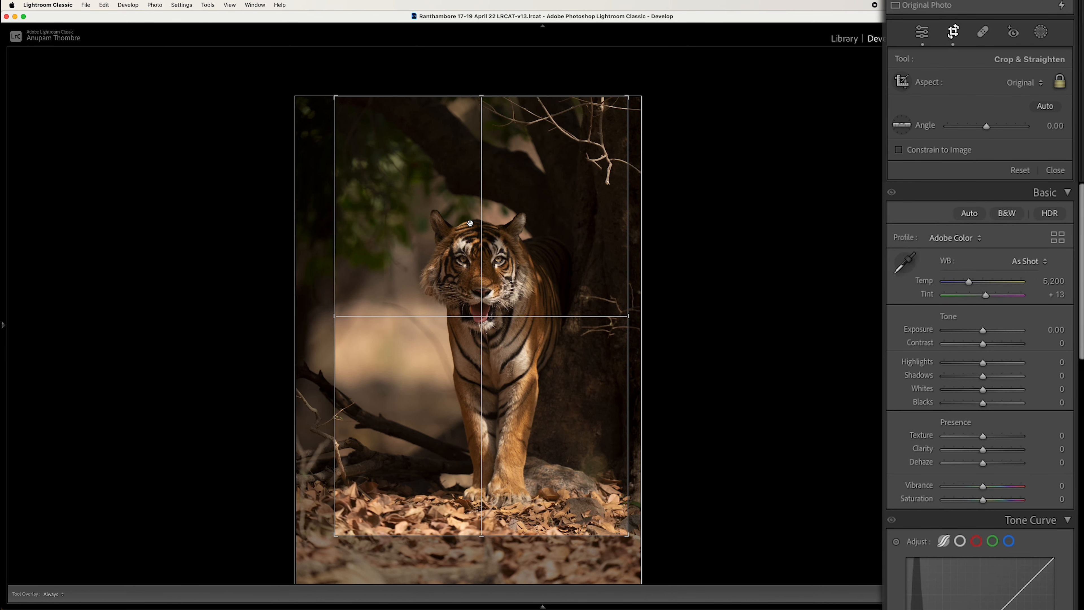
key("r")
- Keep the Adobe Color profile and set the white balance to 5,250 by sampling a neutral spot on the dark lip beside the tongue
left_click(968, 104)
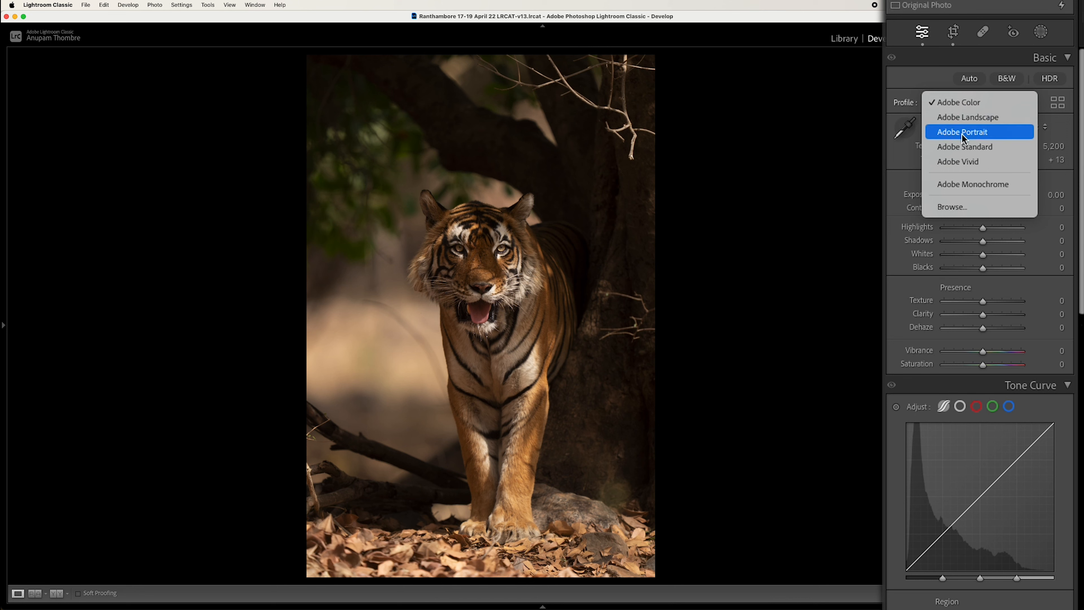
left_click(971, 105)
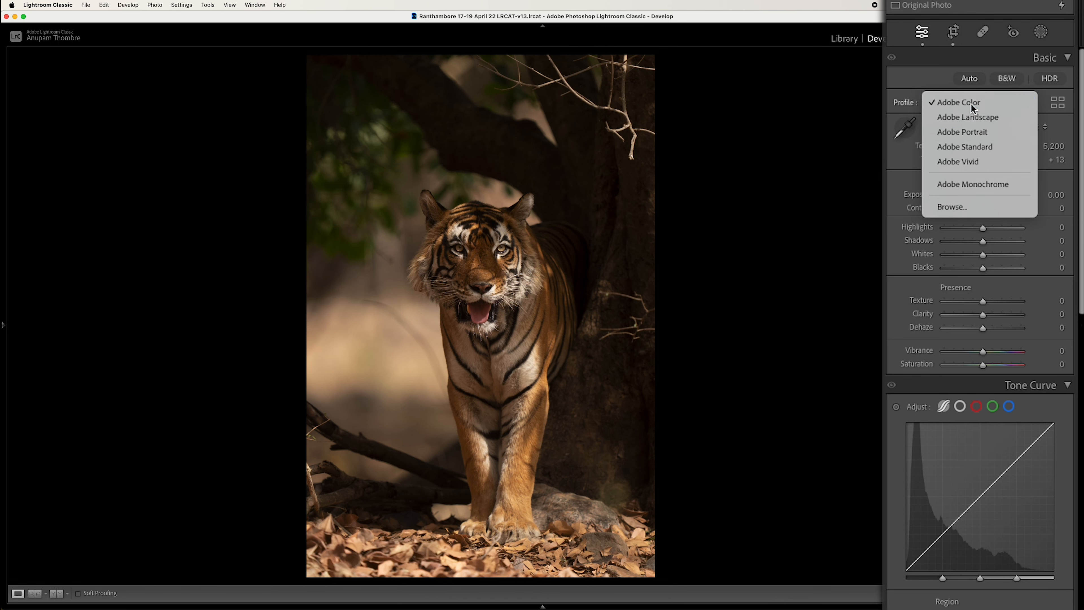
left_click(469, 218)
scroll(767, 431, "down", 5)
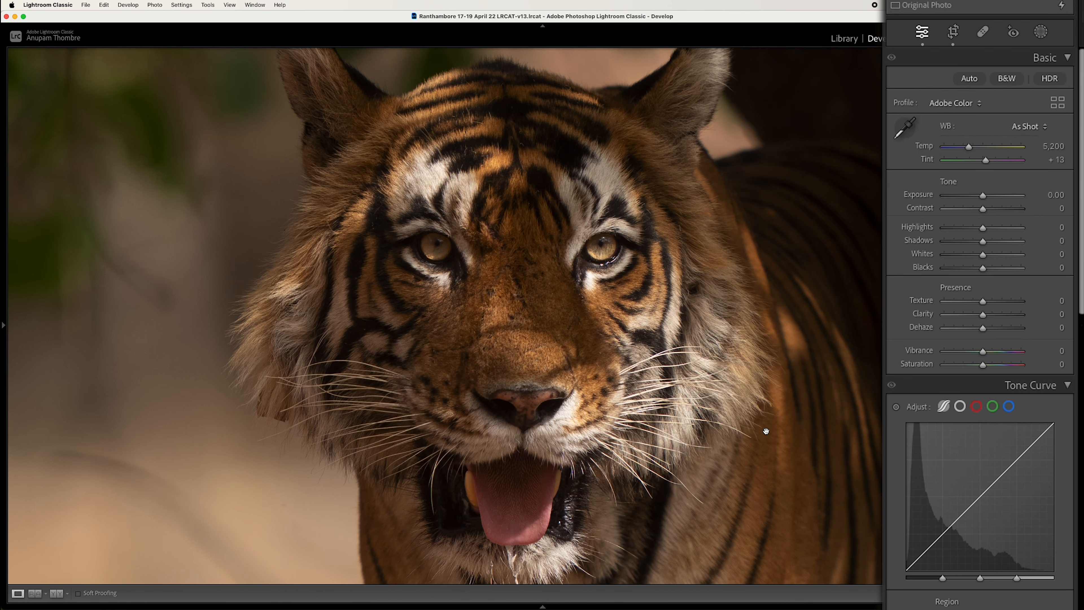
key("super+=")
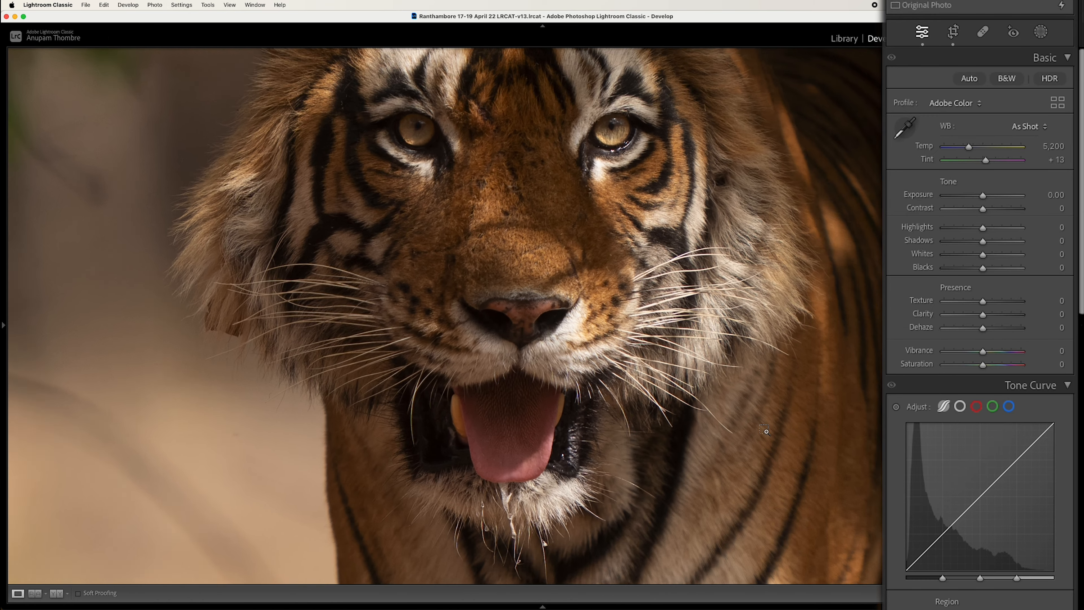
scroll(707, 421, "down", 5)
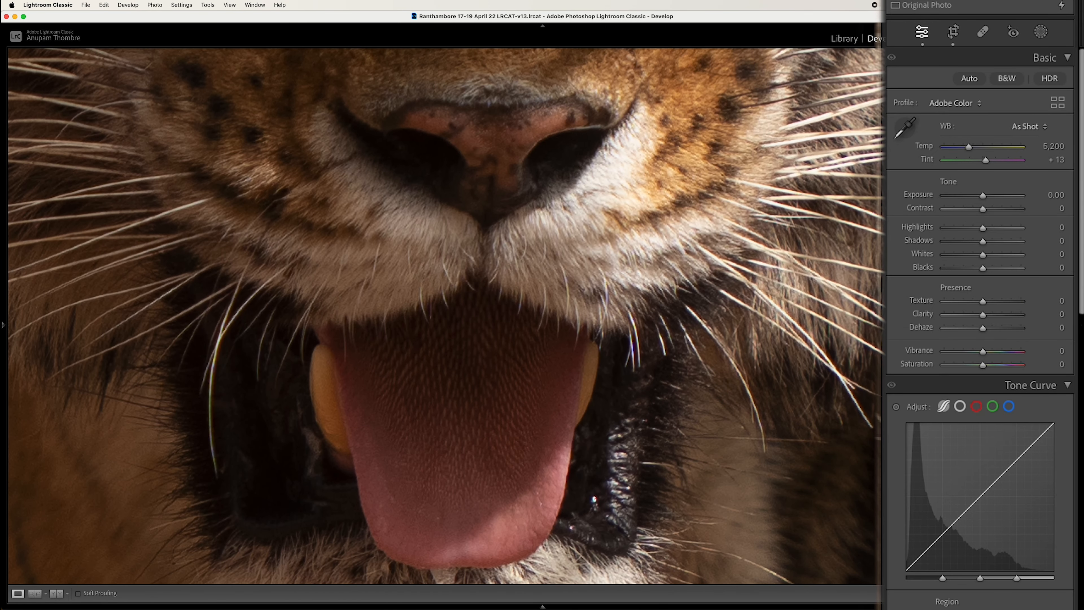
key("w")
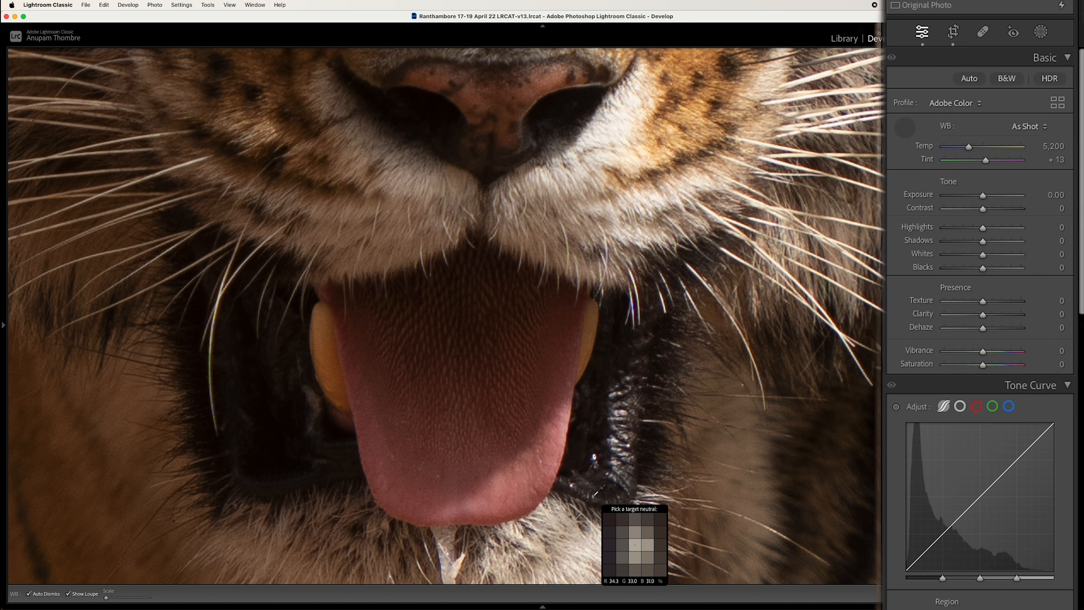
left_click(613, 472)
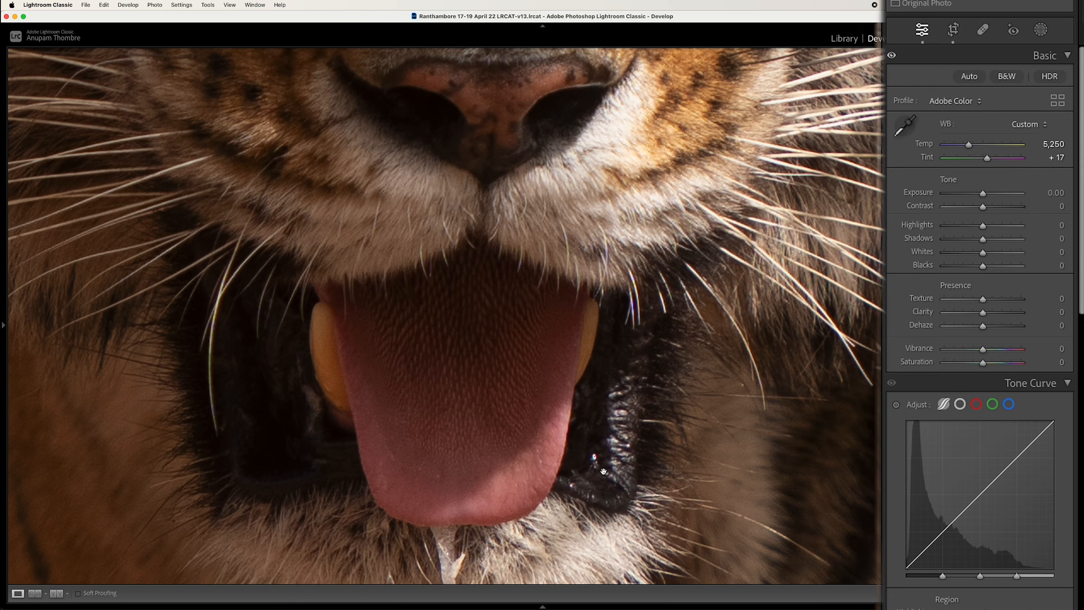
left_click(539, 259)
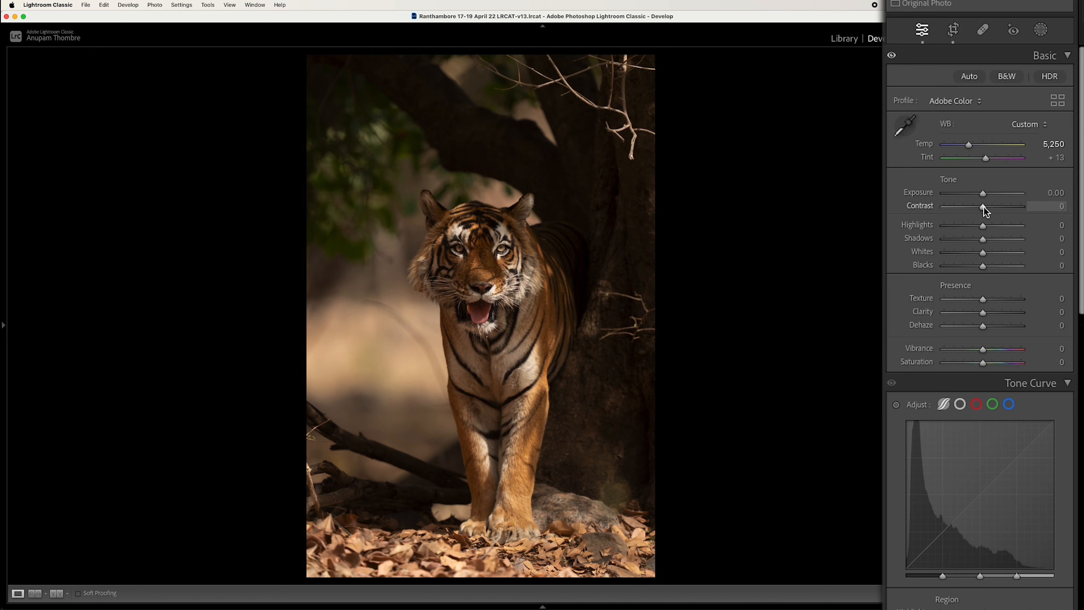
- Set Exposure to −0.35, Highlights to −100, Shadows to +100, Whites to +9 and Blacks to −7
left_click(981, 193)
left_click_drag(982, 196, 980, 196)
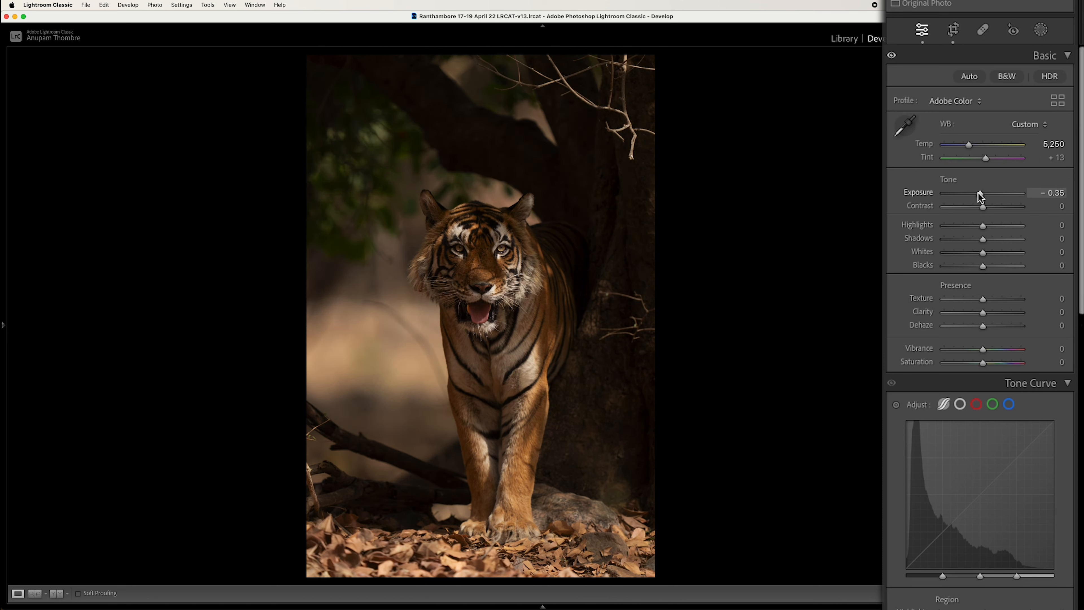
mouse_move(983, 225)
left_mouse_down()
mouse_move(942, 225)
mouse_move(1036, 243)
mouse_move(987, 240)
left_mouse_up()
scroll(992, 301, "down", 1)
scroll(992, 298, "down", 1)
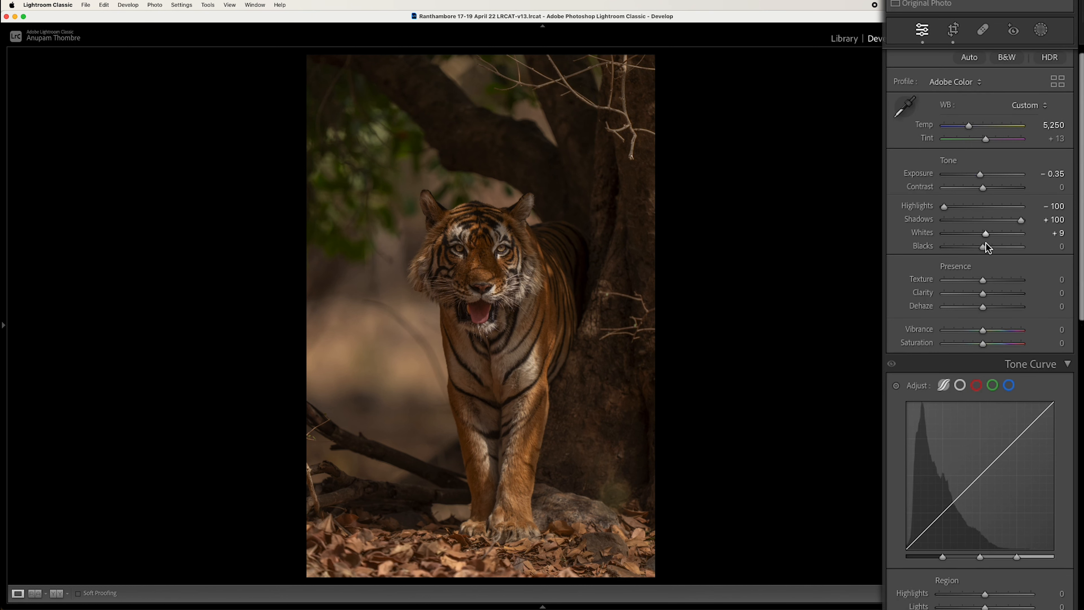
left_click_drag(982, 248, 980, 249)
- Set the tone curve's Lights to +4 and Darks to −4, and set Vibrance to +12 and Saturation to +3
scroll(957, 379, "down", 3)
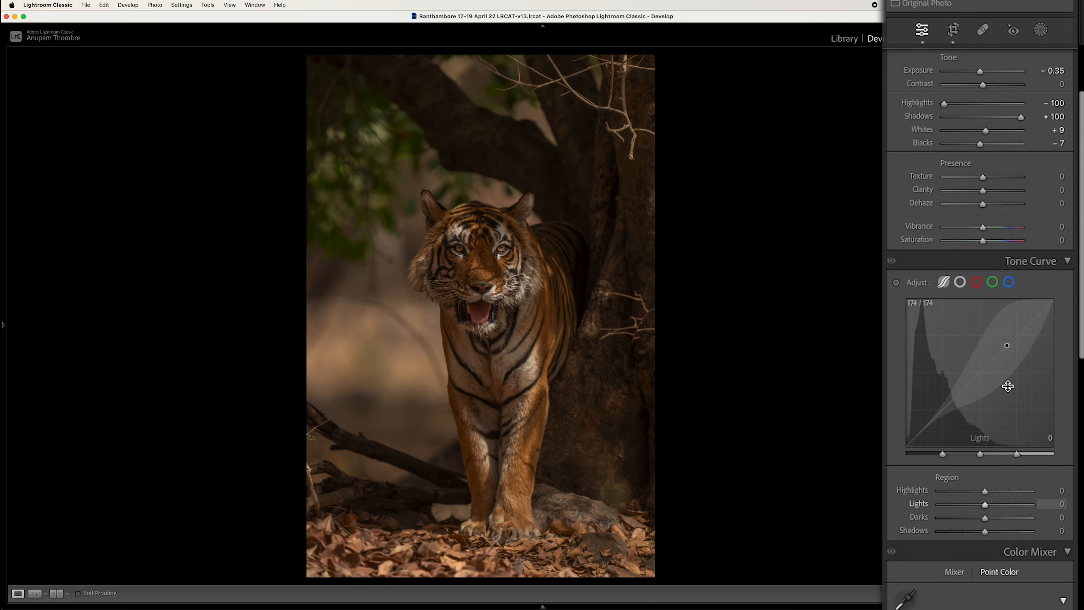
left_click_drag(1007, 385, 1007, 382)
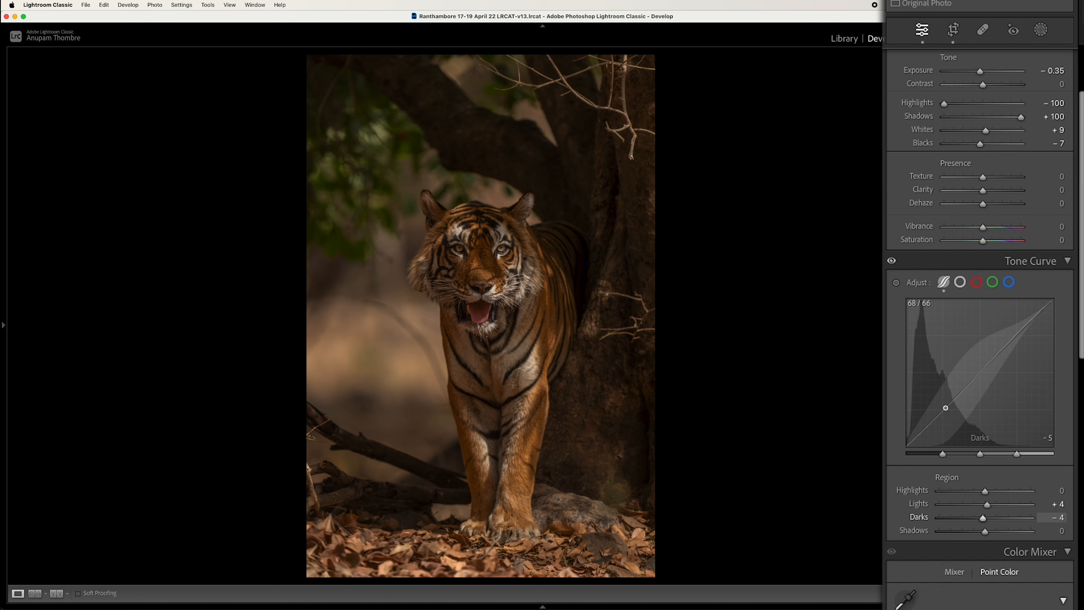
scroll(999, 380, "up", 4)
left_click(983, 350)
left_click_drag(983, 349, 983, 363)
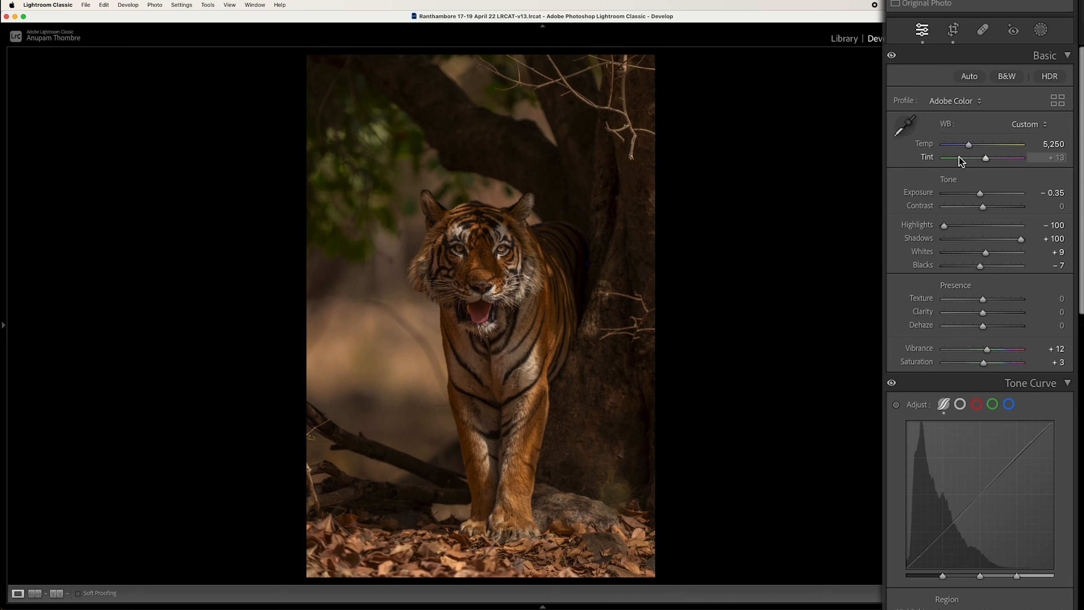
- Increase the blue primary saturation in the calibration and cool the white balance temperature to 4,967
left_click_drag(968, 146, 969, 147)
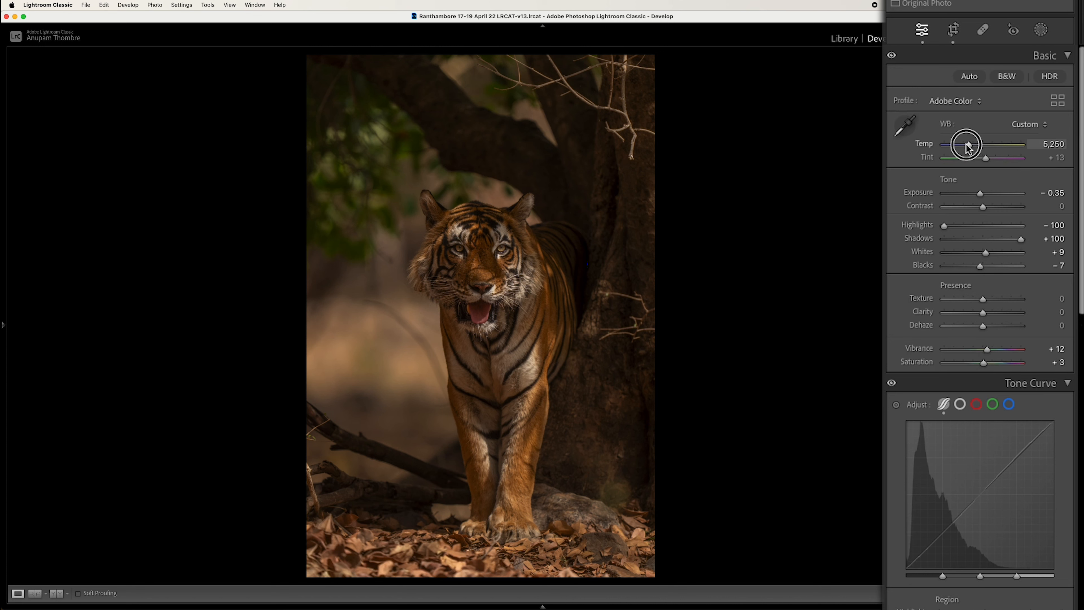
left_click_drag(969, 147, 969, 146)
scroll(977, 300, "down", 15)
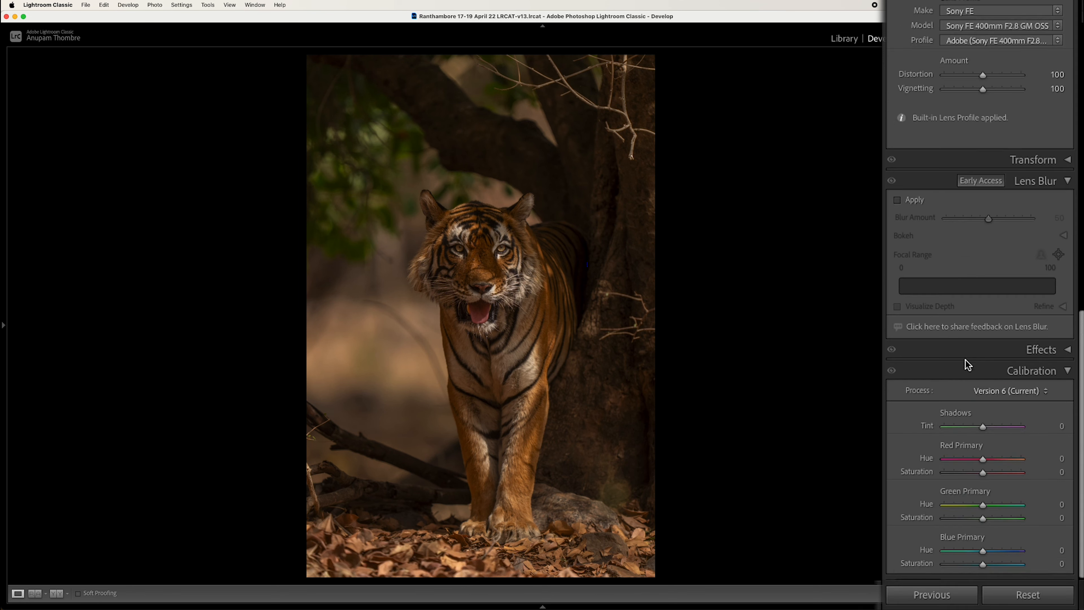
left_click_drag(983, 564, 988, 567)
scroll(982, 299, "up", 15)
left_click_drag(969, 145, 969, 145)
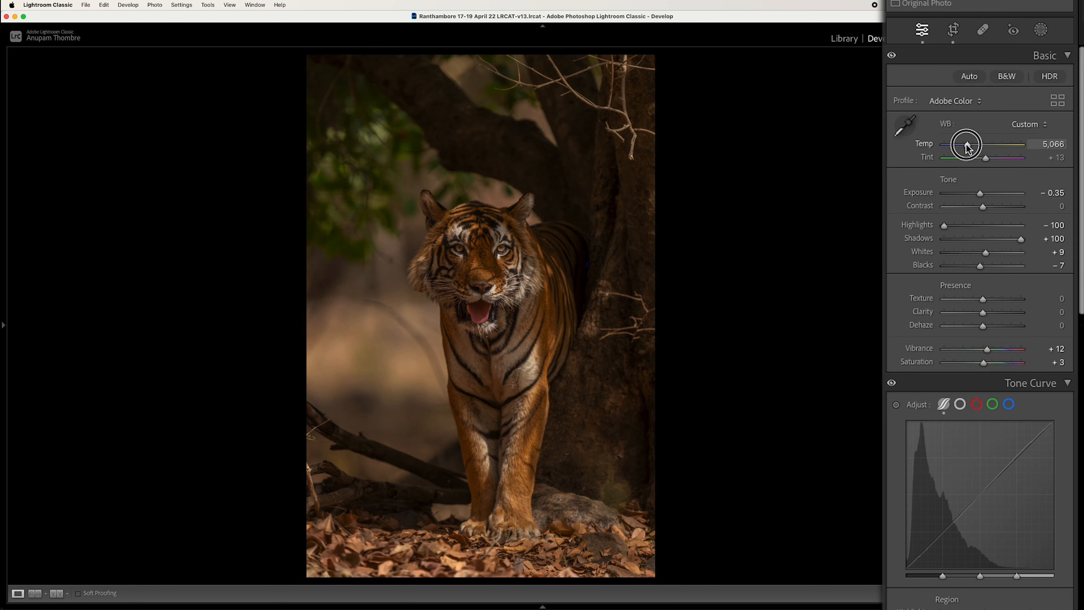
- Set the sharpening Masking to 66 while previewing the mask, and enable removal of chromatic aberration
scroll(978, 197, "down", 10)
key("alt")
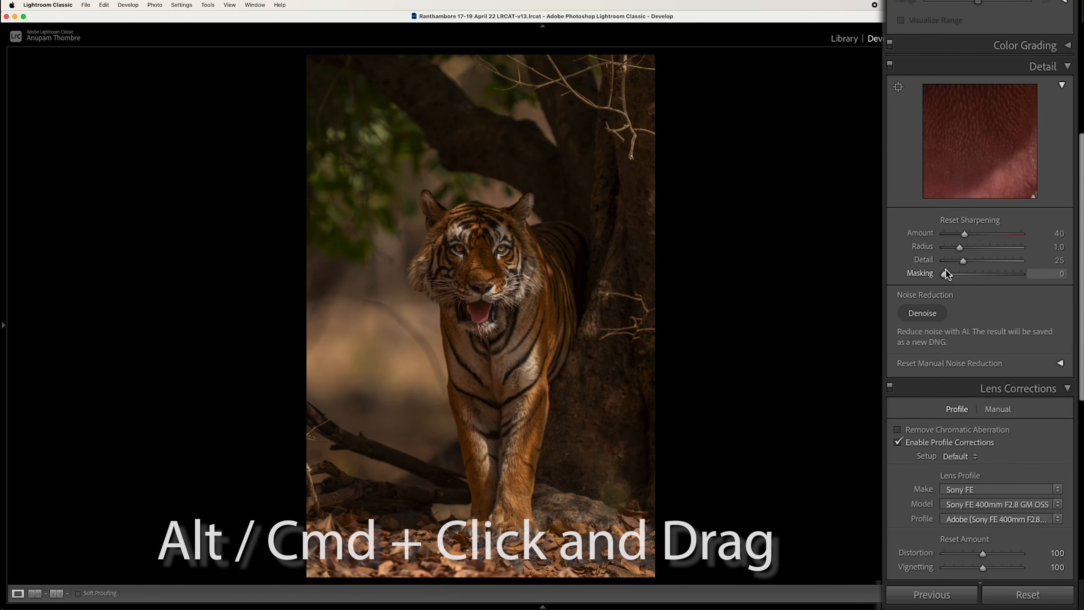
left_click_drag(946, 275, 994, 270)
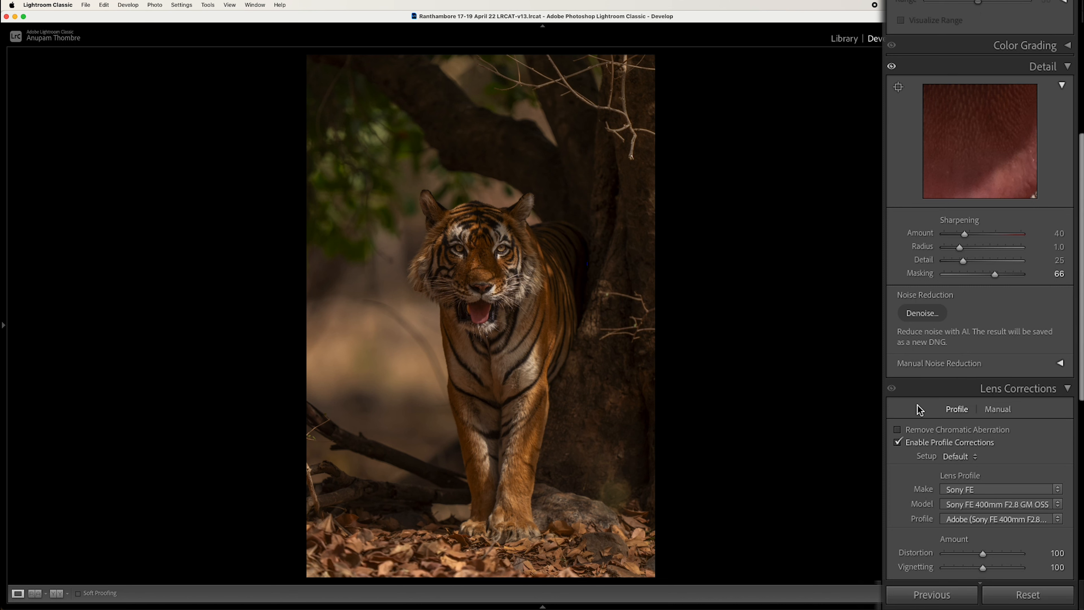
left_click(917, 428)
- Sample the tiger's orange fur as a point color, with Hue Shift −7, Sat. Shift 1, Lum. Shift 27 and Range 17
scroll(979, 341, "up", 10)
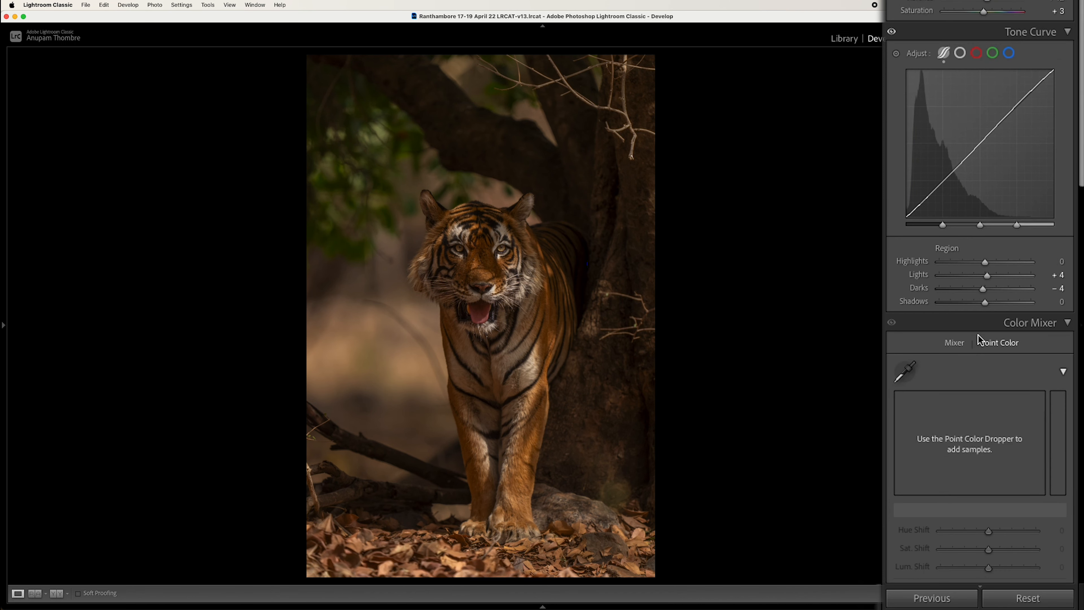
left_click(904, 371)
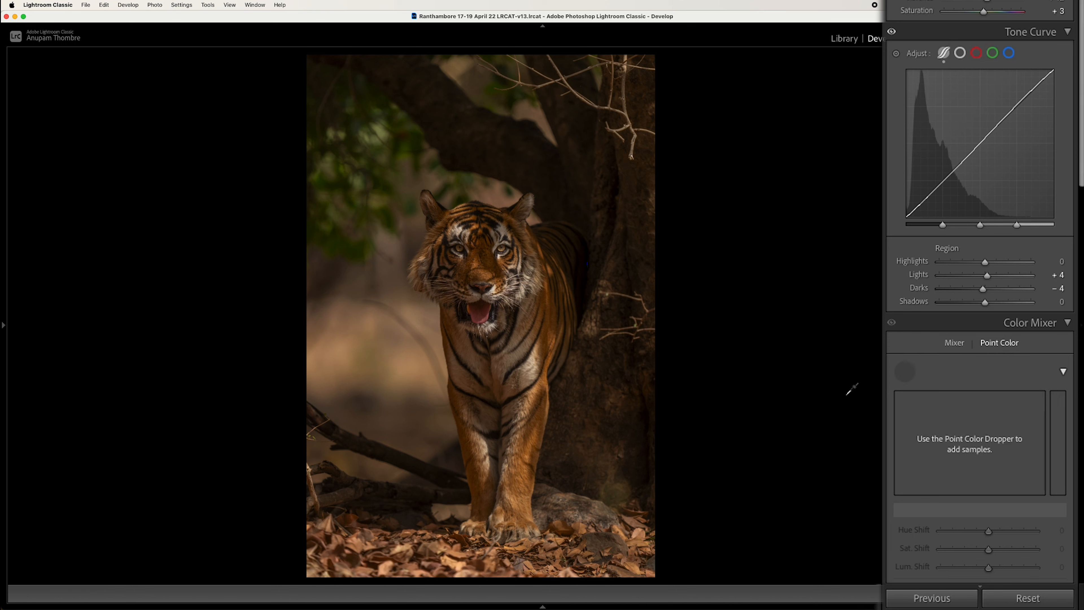
left_click(473, 268)
scroll(945, 487, "down", 2)
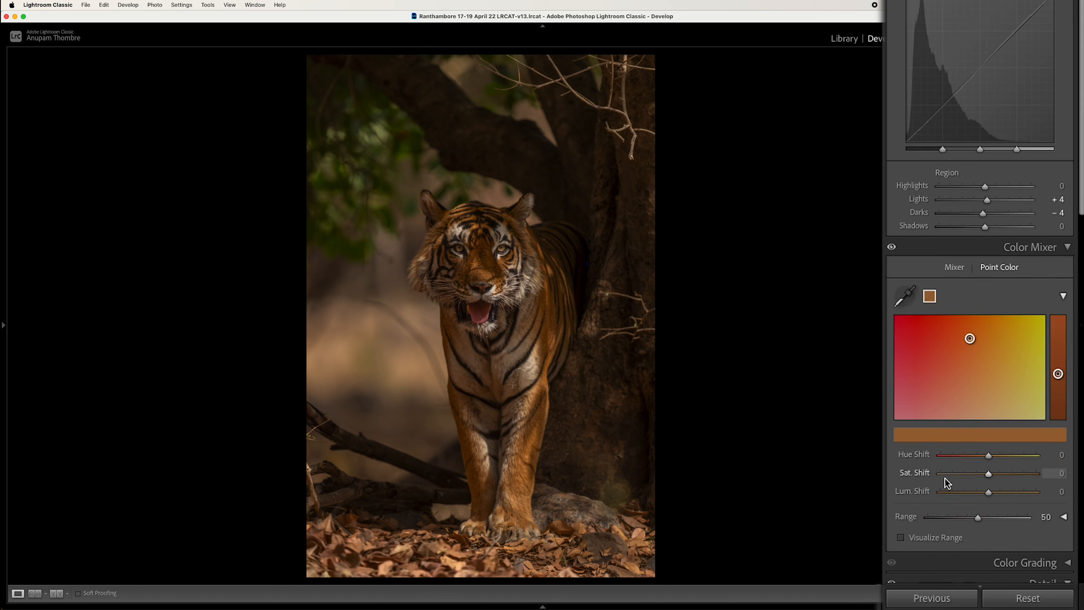
left_click(913, 538)
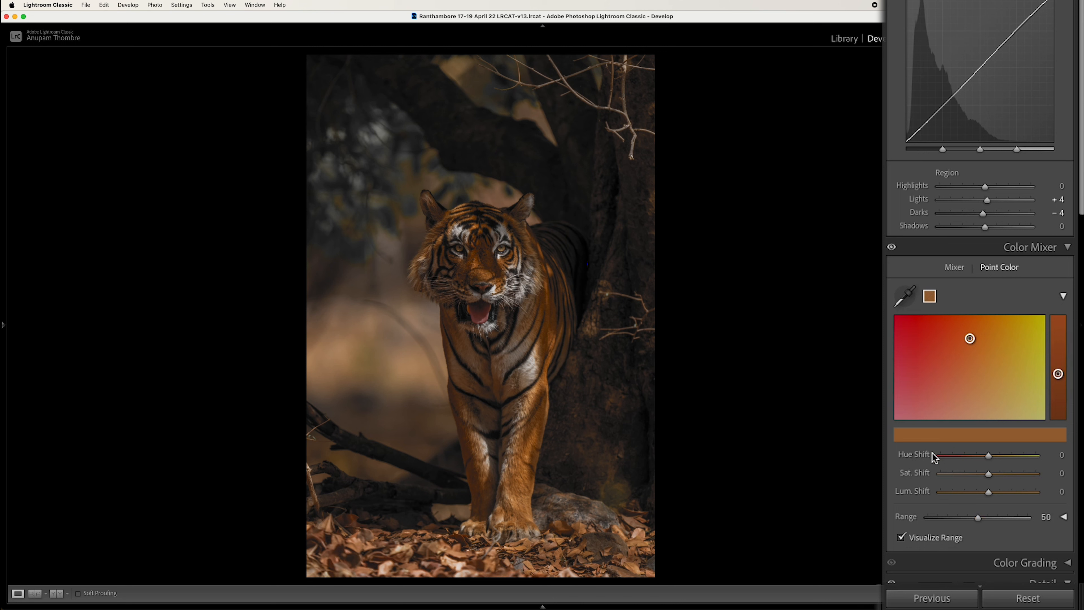
left_click_drag(985, 518, 946, 517)
left_click_drag(988, 454, 985, 455)
left_click(902, 537)
left_click_drag(988, 474, 1002, 494)
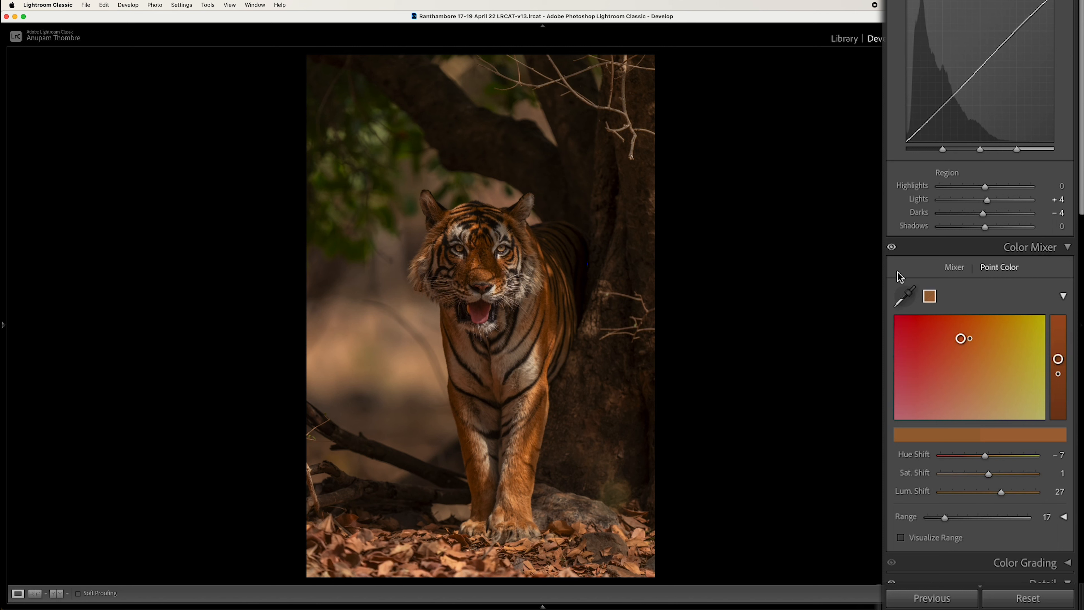
- Sample the green foliage as a second point color, with Hue Shift 7, Sat. Shift 5 and Lum. Shift 33
left_click(904, 296)
left_click(358, 223)
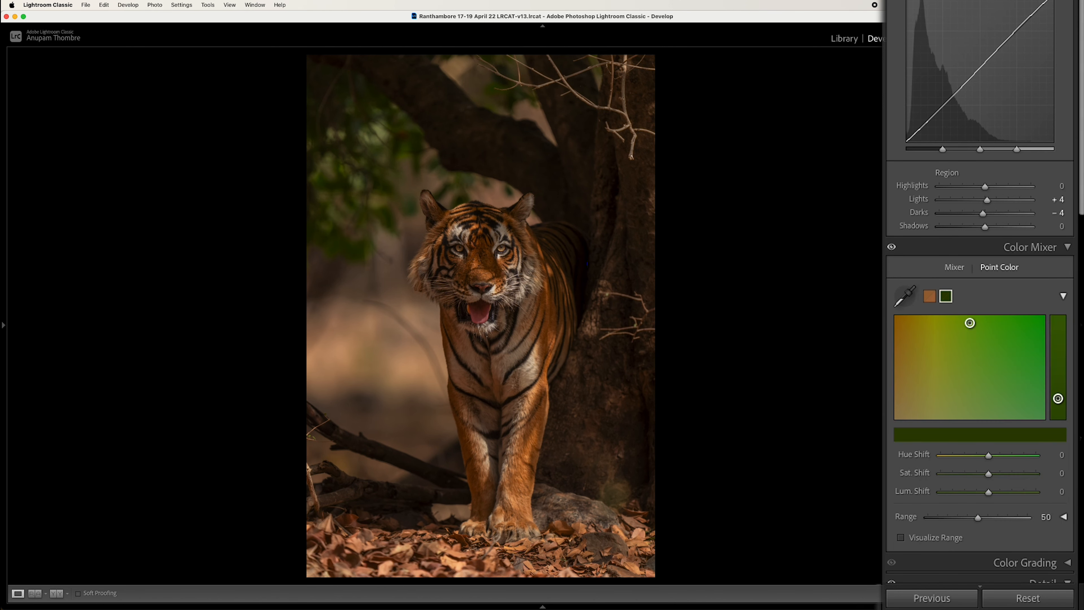
mouse_move(989, 456)
left_mouse_down()
mouse_move(993, 491)
mouse_move(1004, 494)
left_mouse_up()
scroll(911, 397, "down", 10)
scroll(1008, 373, "up", 8)
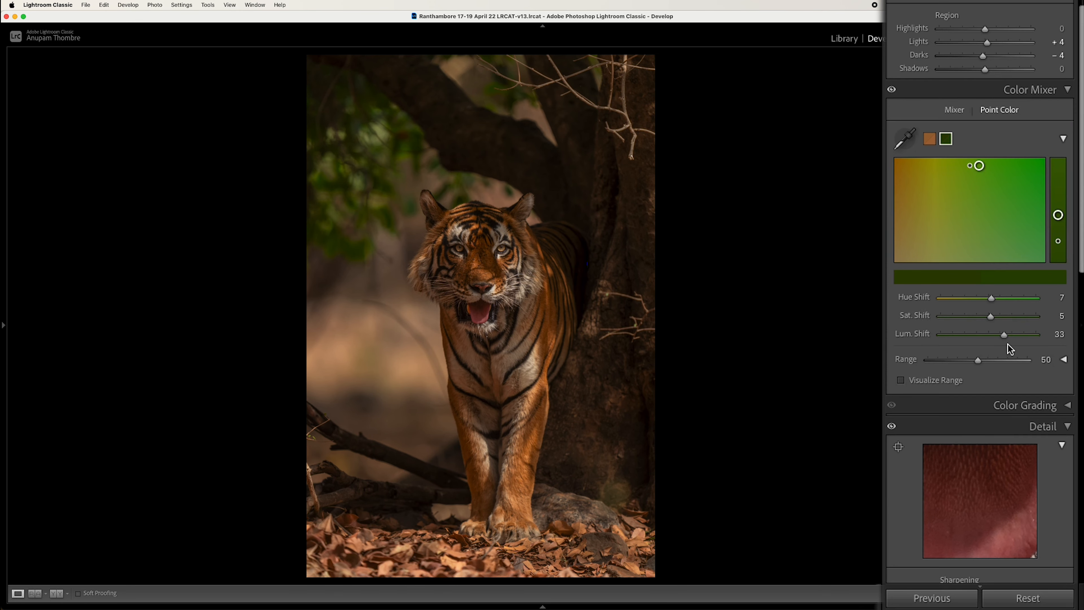
- Sample the tiger's tongue as a third point color and raise its saturation and luminance
left_click(904, 198)
left_click(479, 314)
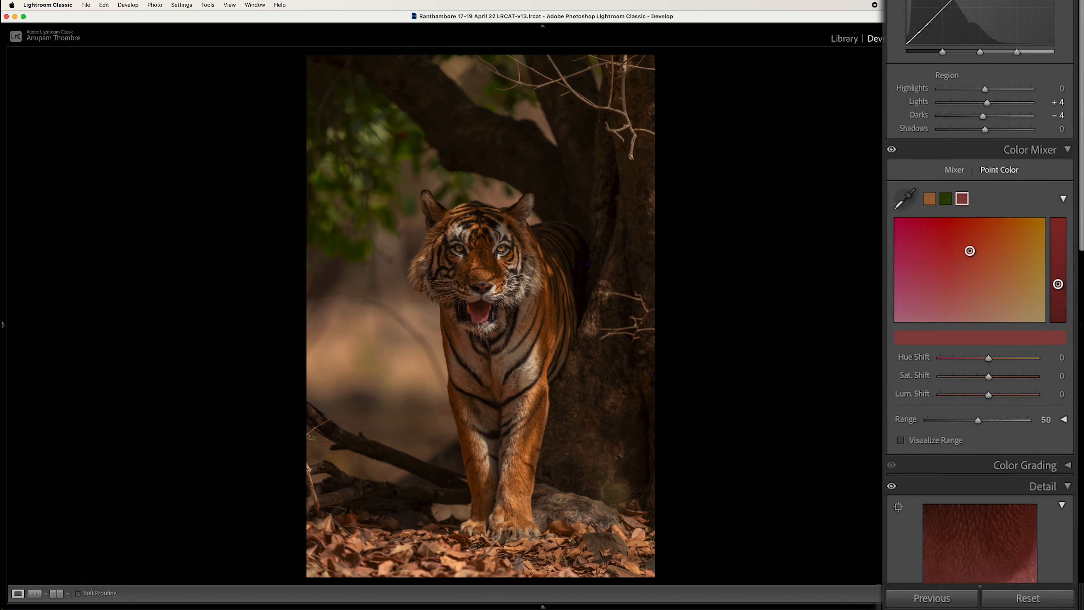
mouse_move(989, 376)
left_mouse_down()
mouse_move(987, 395)
mouse_move(1001, 397)
left_mouse_up()
- Create a radial gradient mask with feather 100 that closely covers the eye on the left side of the tiger's face
scroll(982, 406, "up", 15)
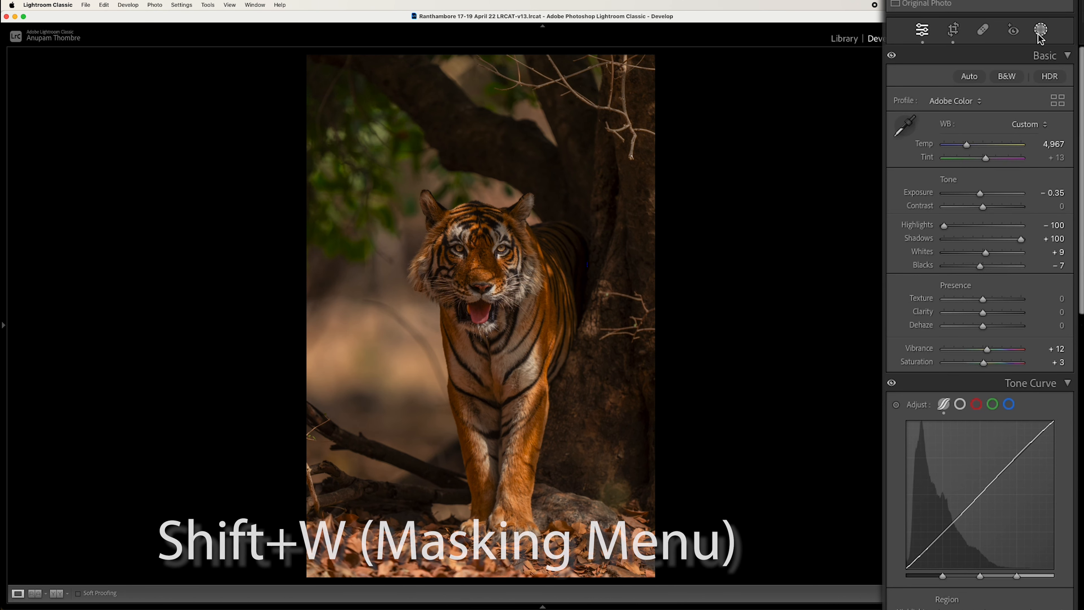
key("shift+w")
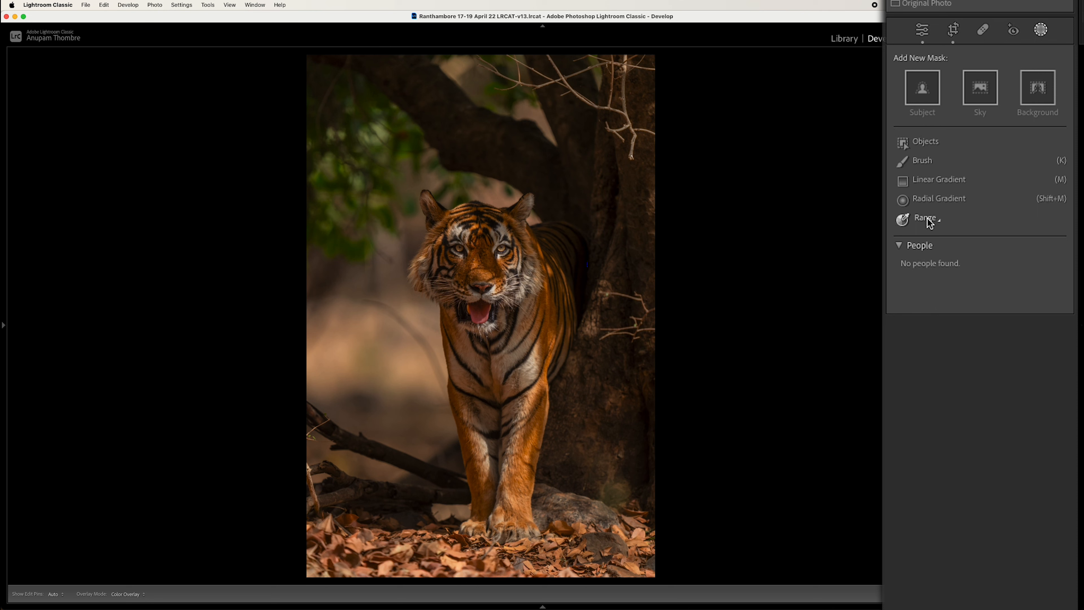
scroll(922, 217, "up", 3)
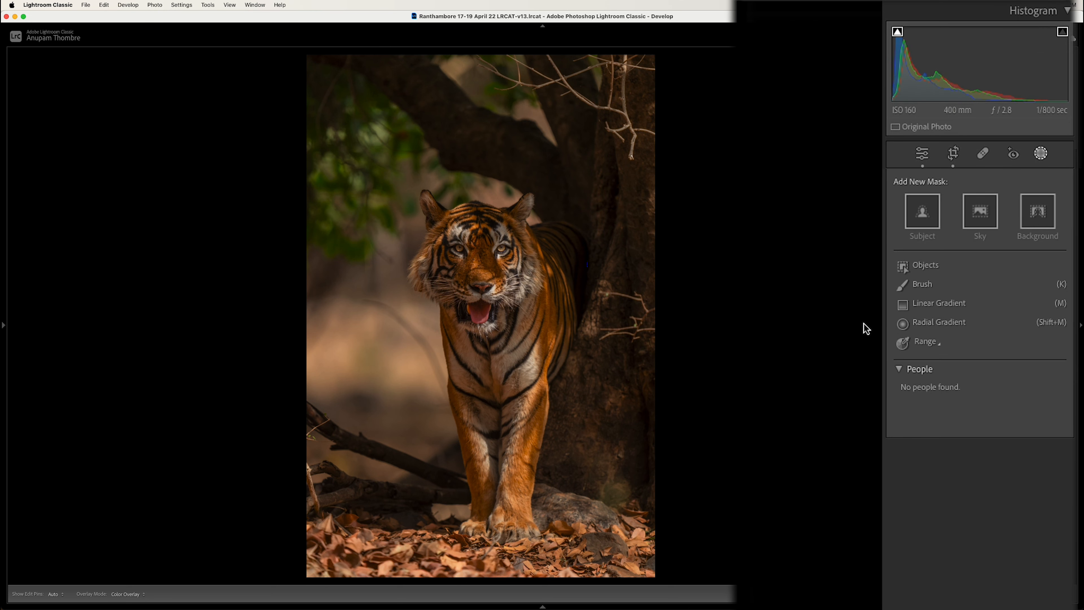
left_click(926, 323)
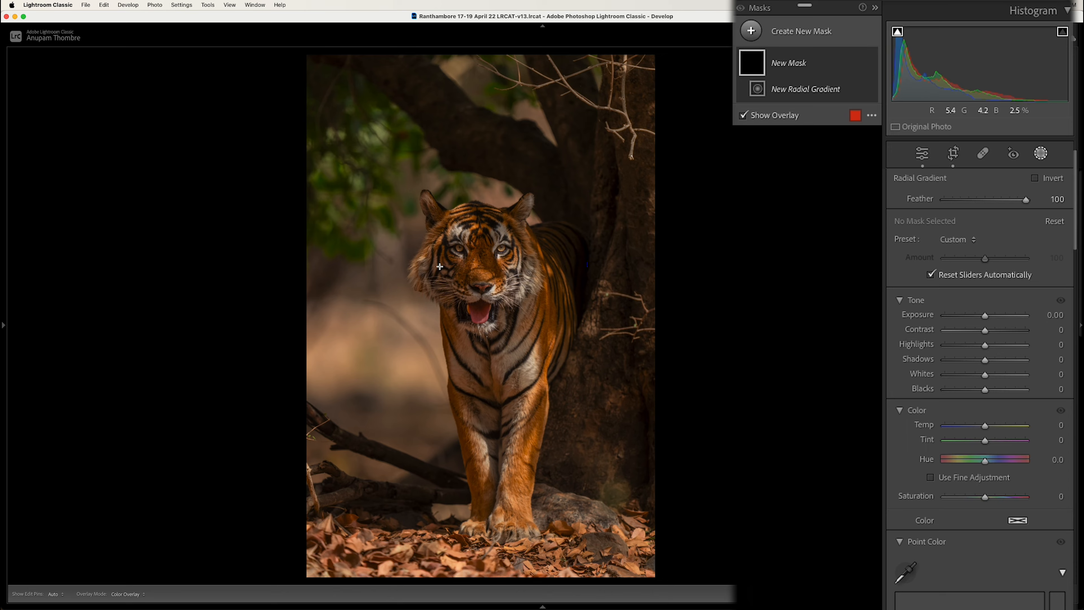
key("super+equal")
key("super+equal")
key("super+equal")
key("super+equal")
key("super+equal")
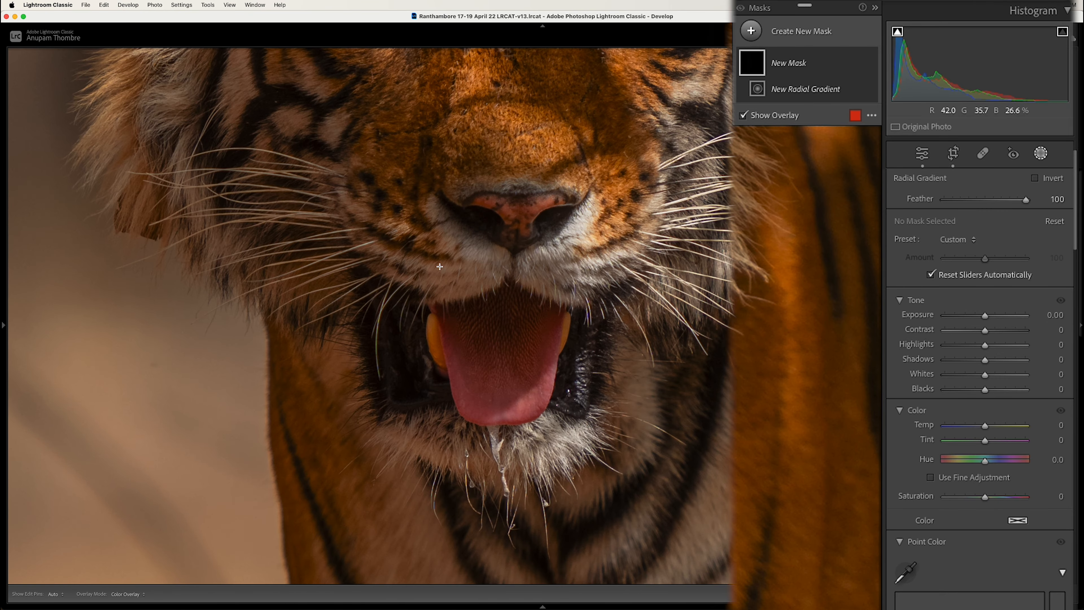
scroll(378, 331, "up", 5)
left_click_drag(379, 333, 402, 354)
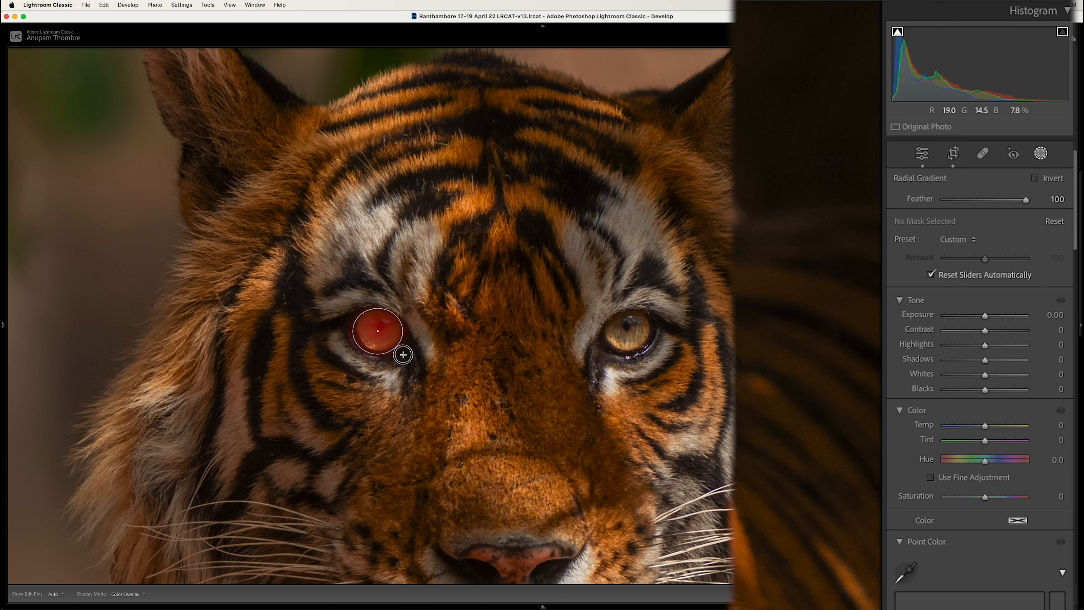
left_click_drag(403, 355, 381, 335)
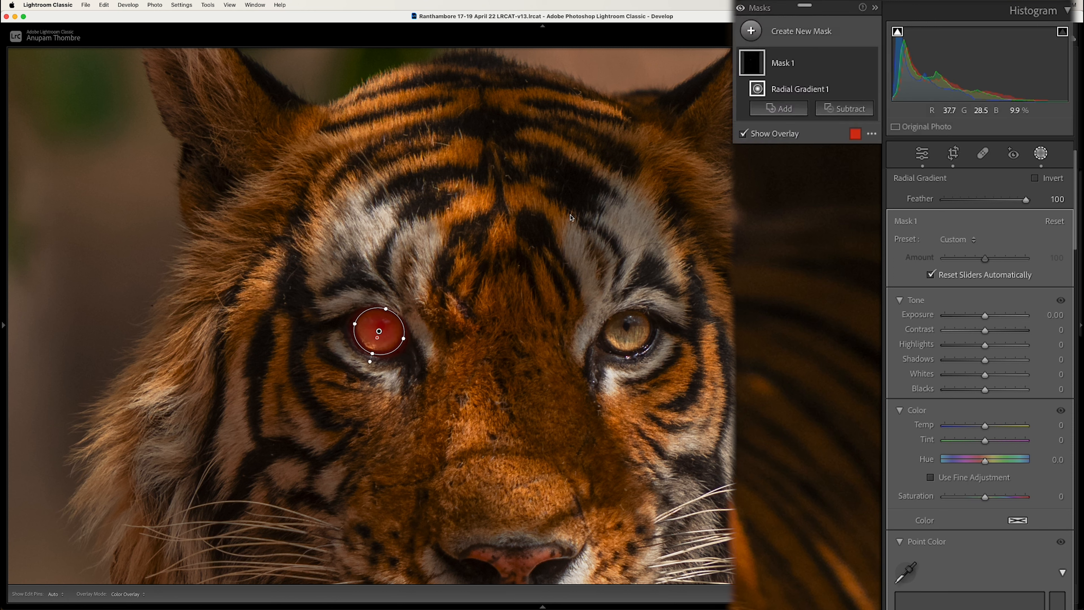
- Subtract the mask spill around the left eye's rim with a brush of size 4 and feather 40
left_click(844, 108)
left_click(850, 242)
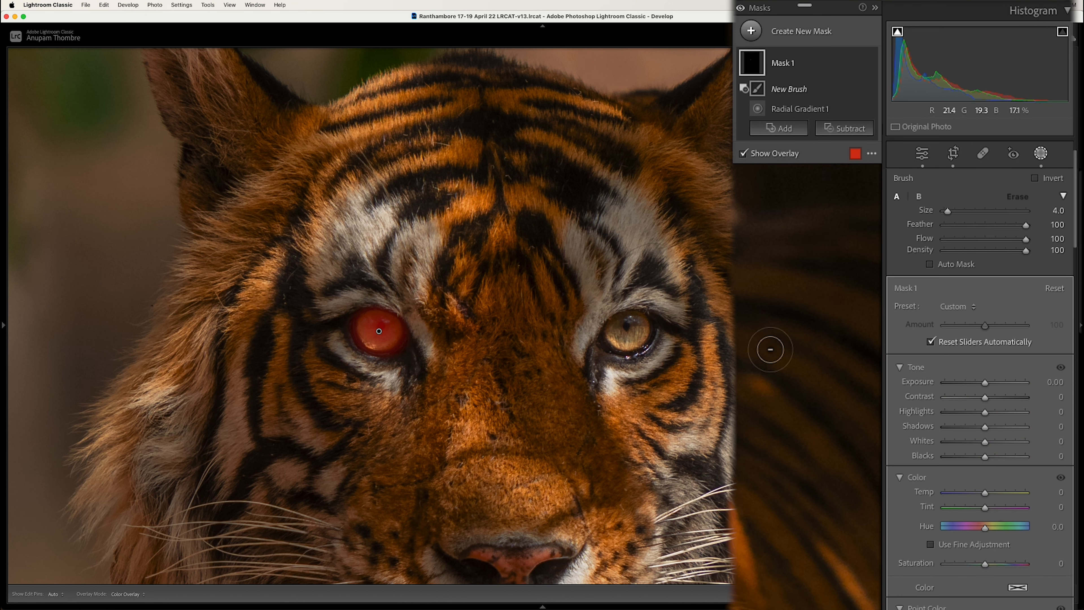
left_click_drag(1026, 225, 977, 227)
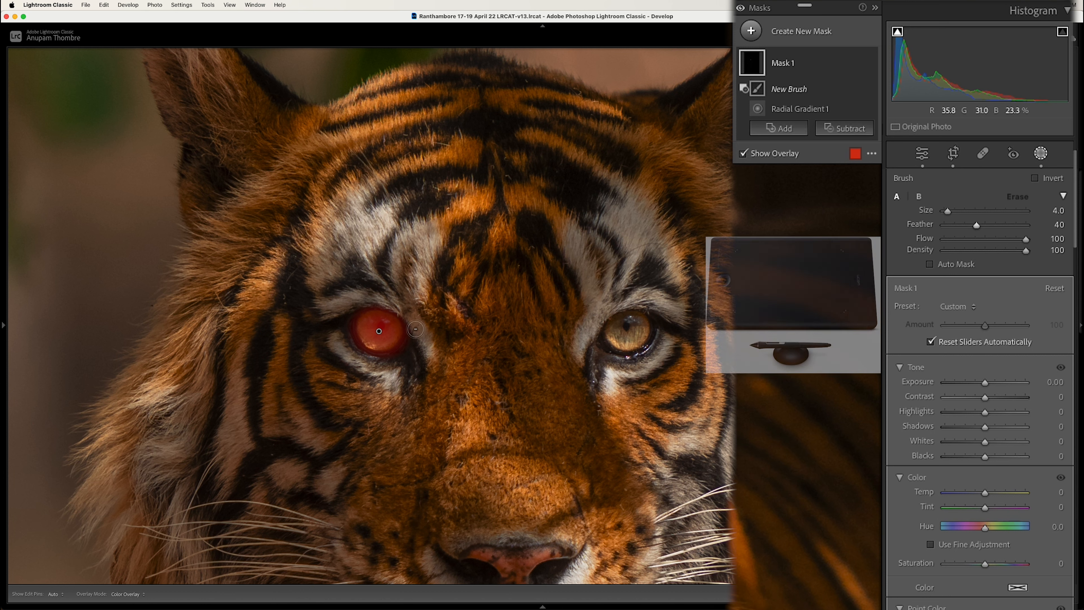
key("h")
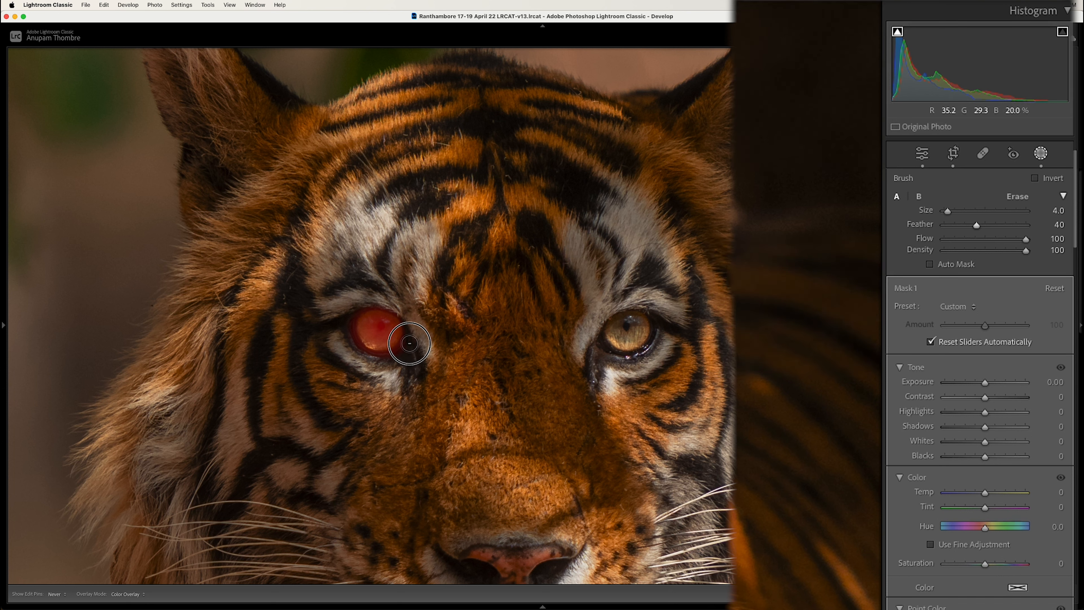
key("h")
key("h")
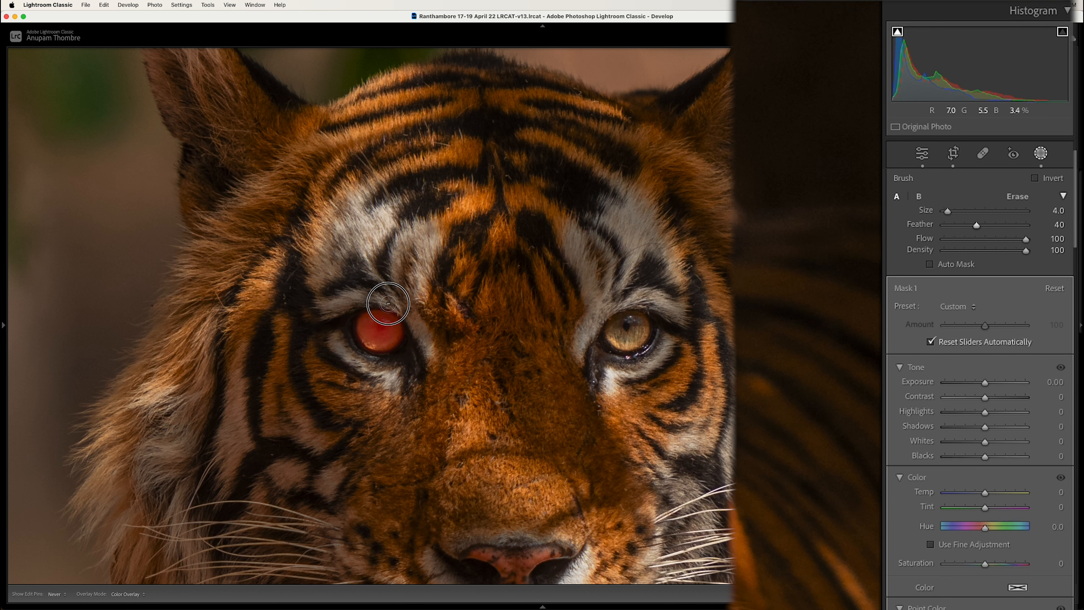
- Intersect the left eye mask with a luminance range of 29/99 to 100/100
left_click(854, 62)
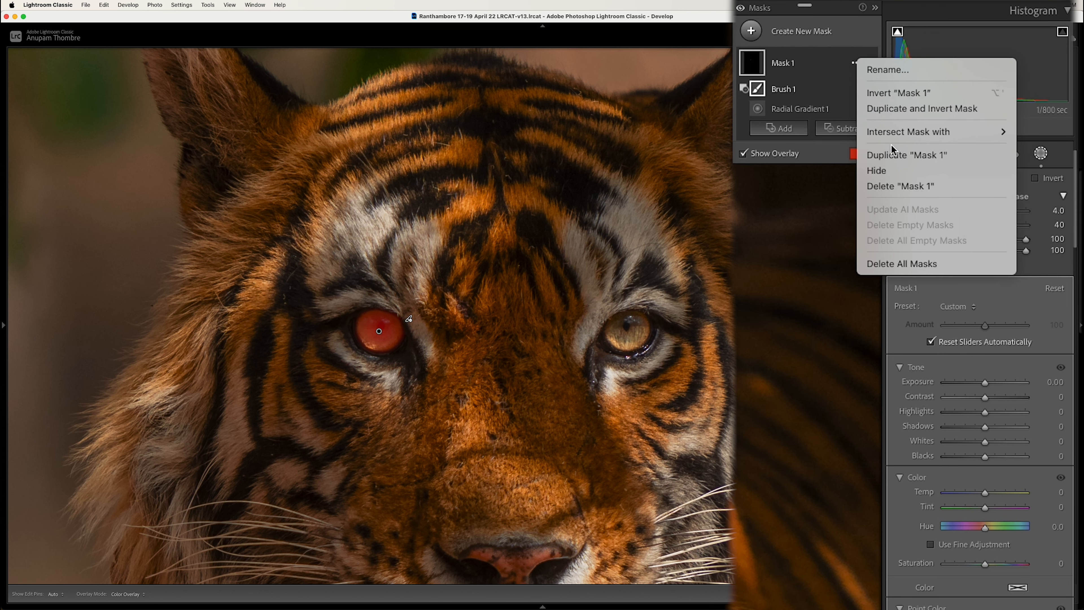
mouse_move(897, 134)
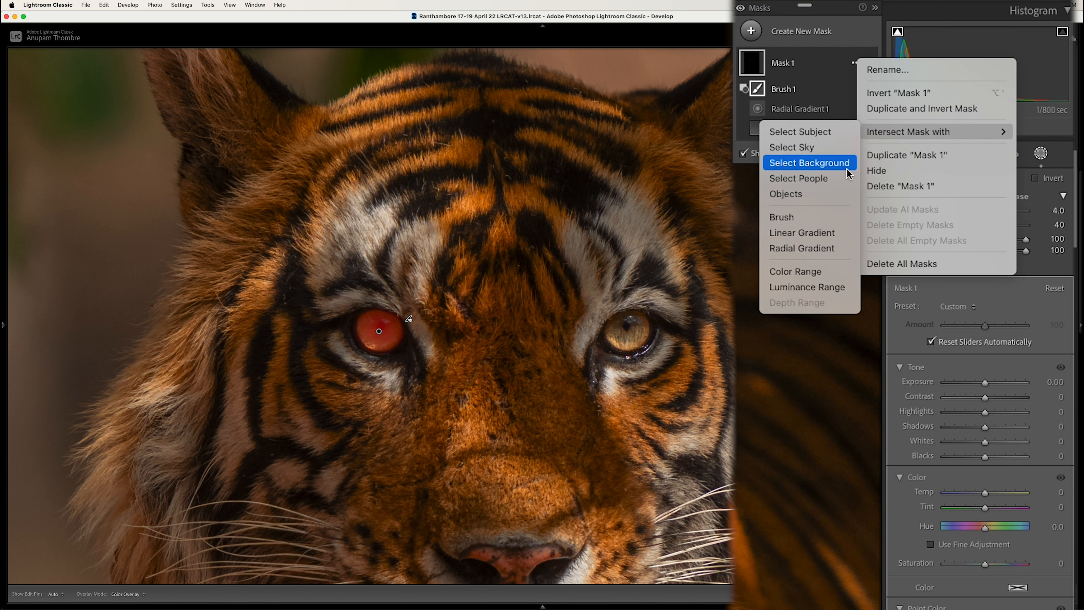
left_click(810, 289)
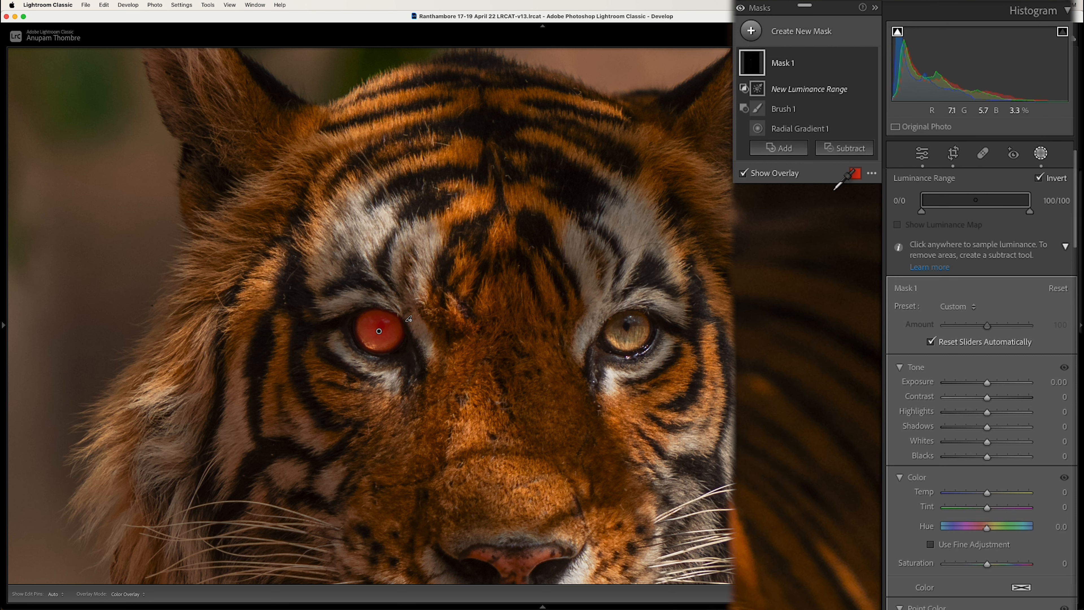
left_click_drag(922, 200, 1031, 208)
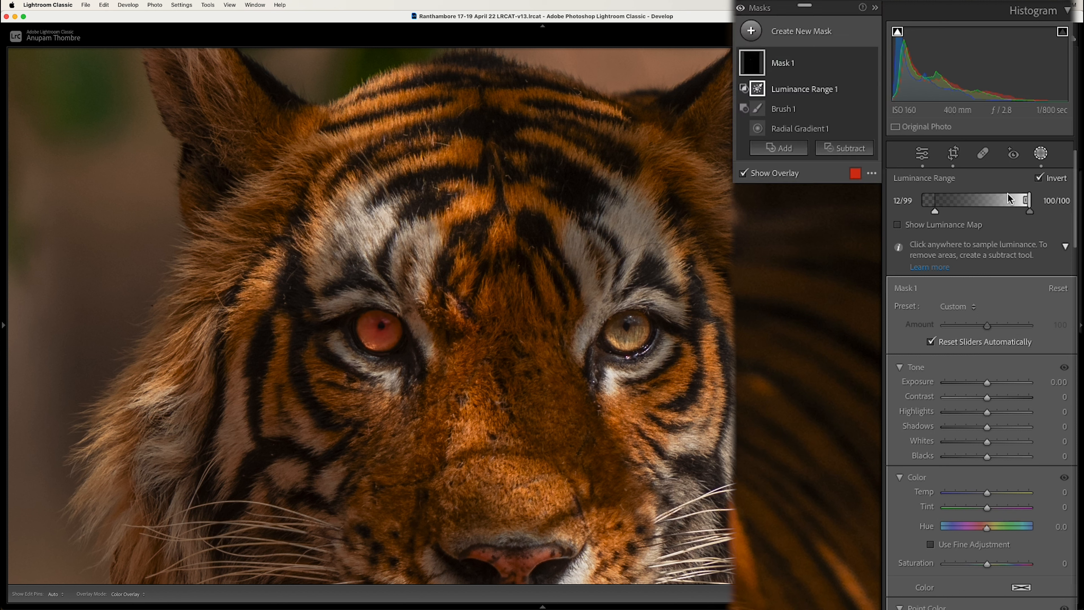
left_click_drag(938, 214, 955, 215)
- Set the left eye mask's Exposure to 2.18
left_click(988, 382)
left_click_drag(987, 382, 1010, 383)
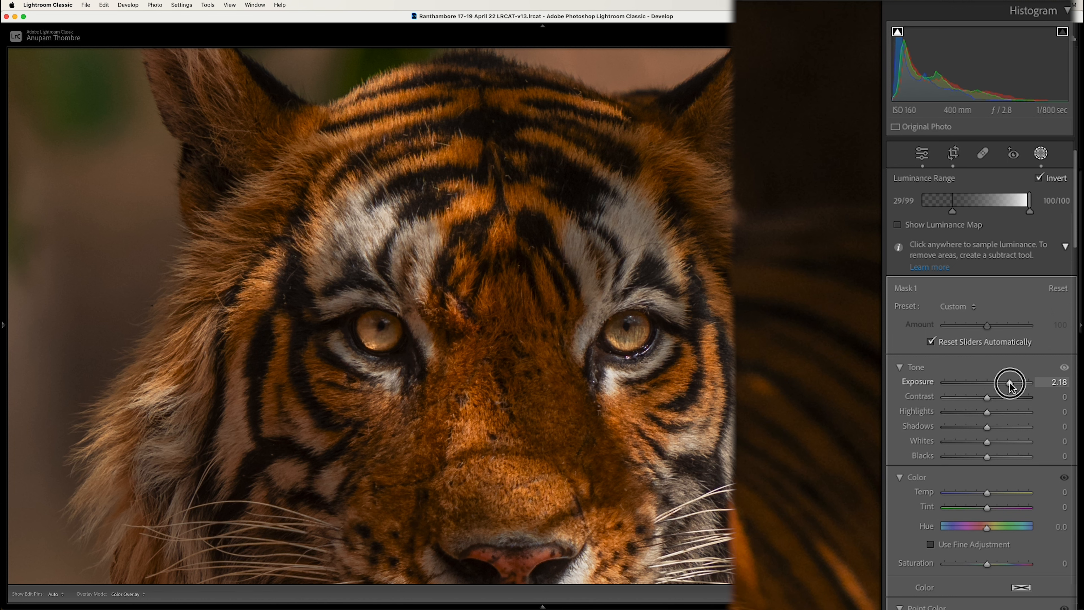
left_click_drag(1010, 383, 1009, 382)
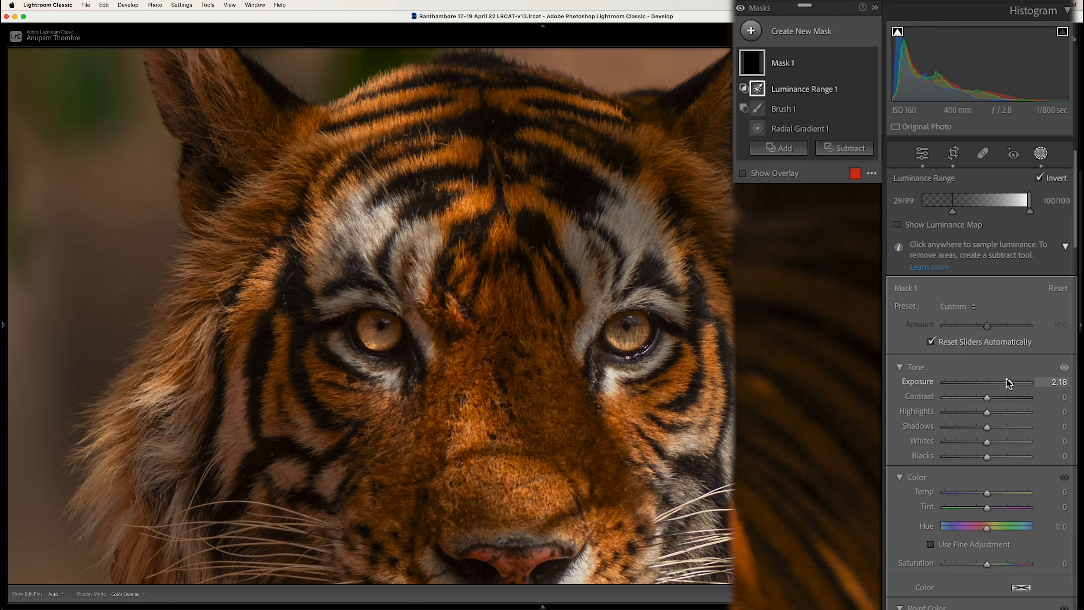
- Create a second mask with a radial gradient fitted over the eye on the right side of the tiger's face
left_click(752, 31)
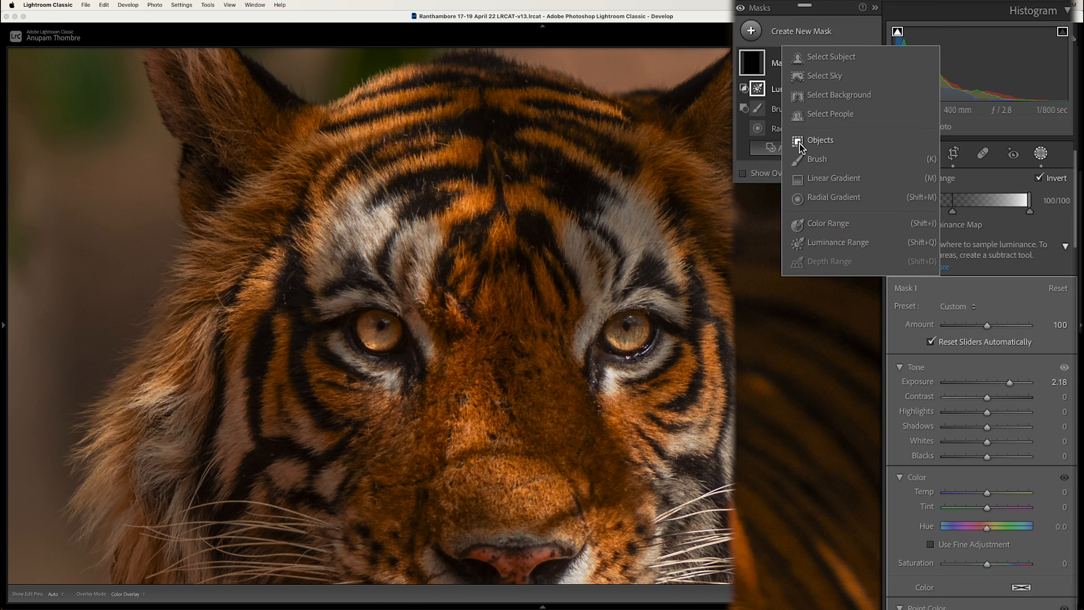
left_click(830, 198)
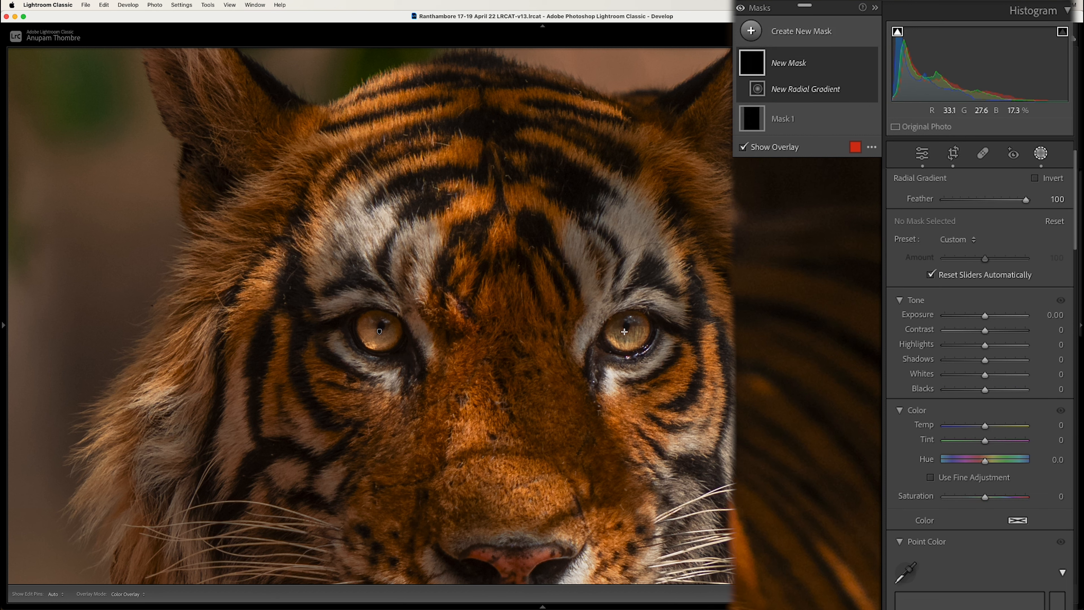
left_click_drag(628, 331, 653, 354)
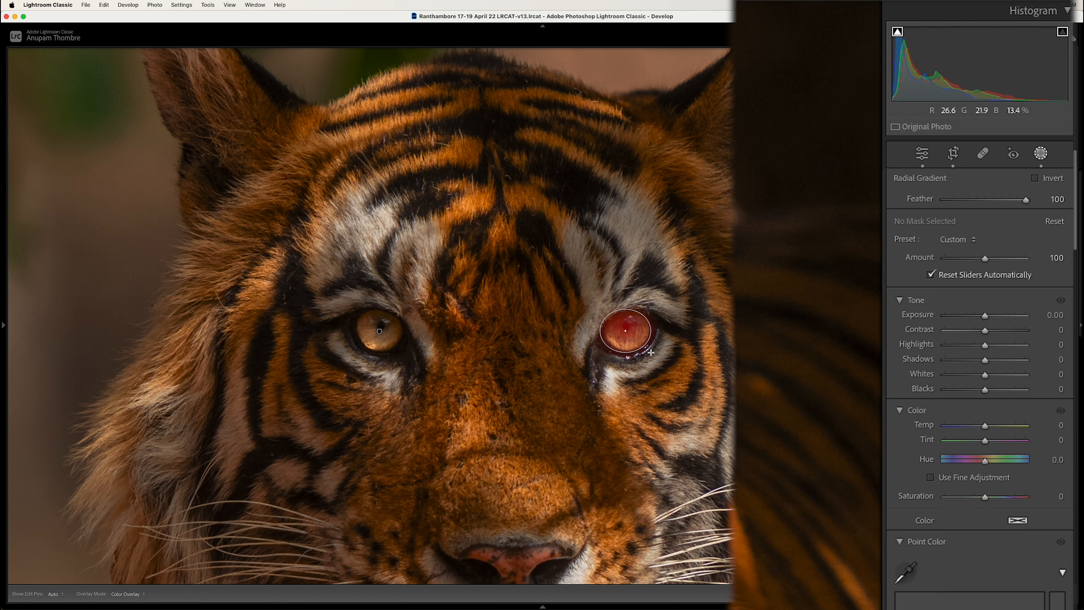
left_click_drag(652, 353, 627, 333)
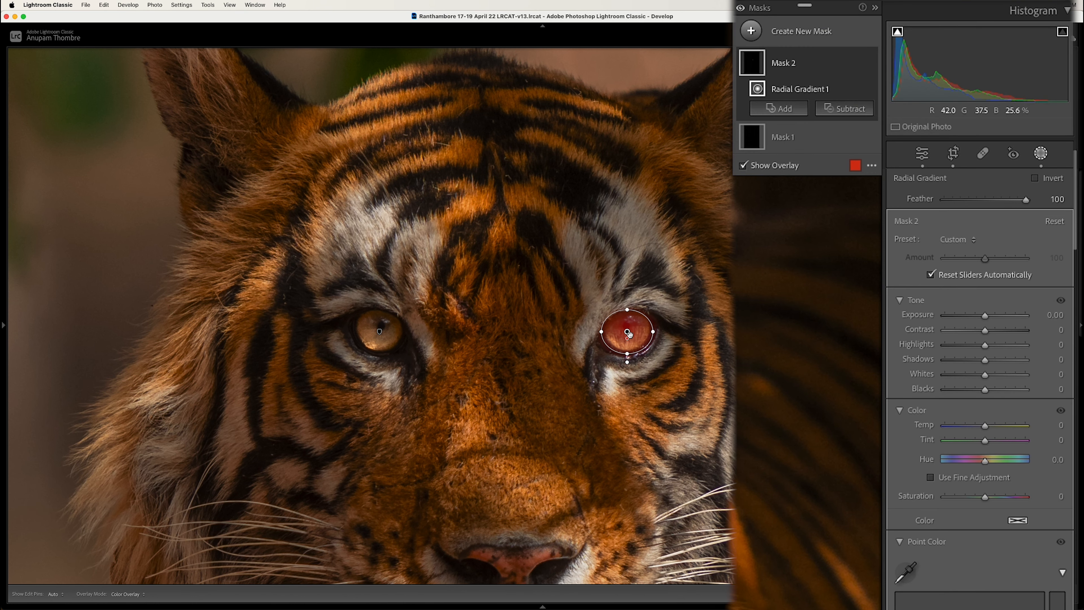
- Subtract the mask spill around the right eye's rim and eyelids with a brush of size 7 to 8 and feather 40
left_click(843, 109)
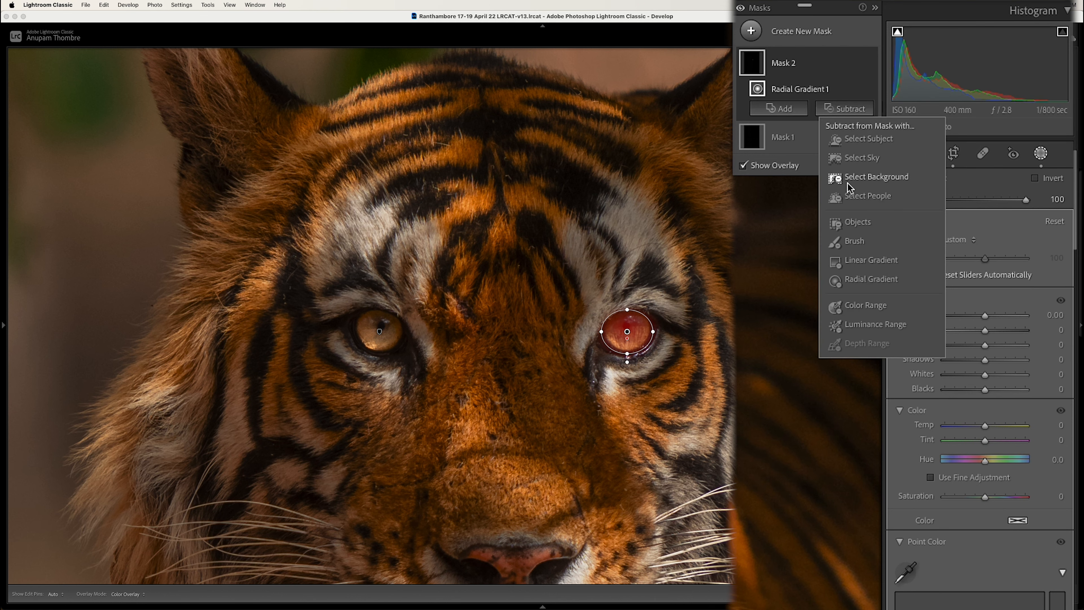
left_click(855, 236)
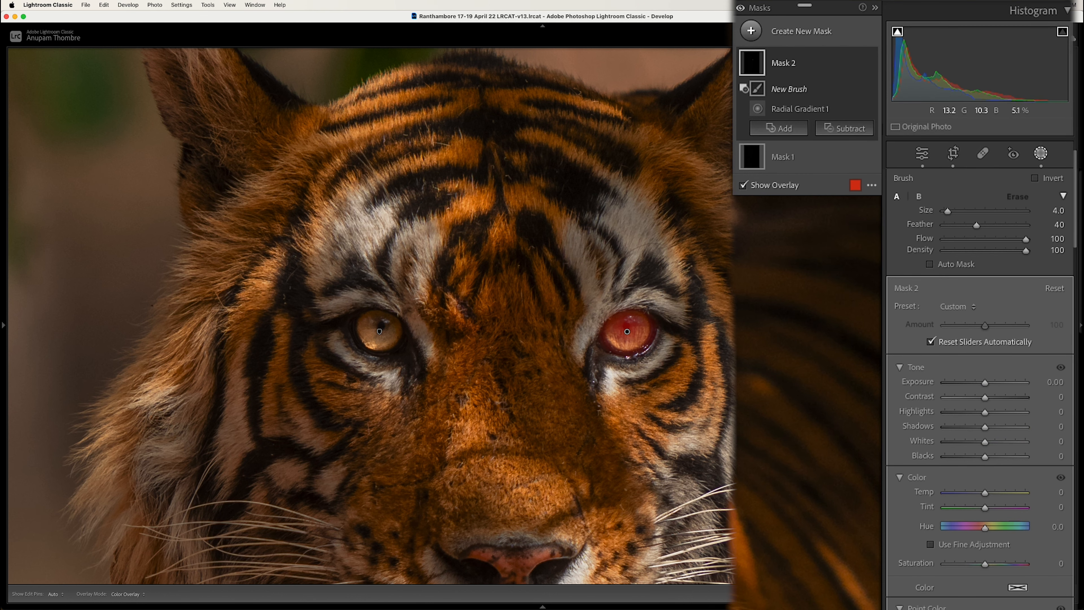
key("z")
left_click_drag(602, 305, 516, 277)
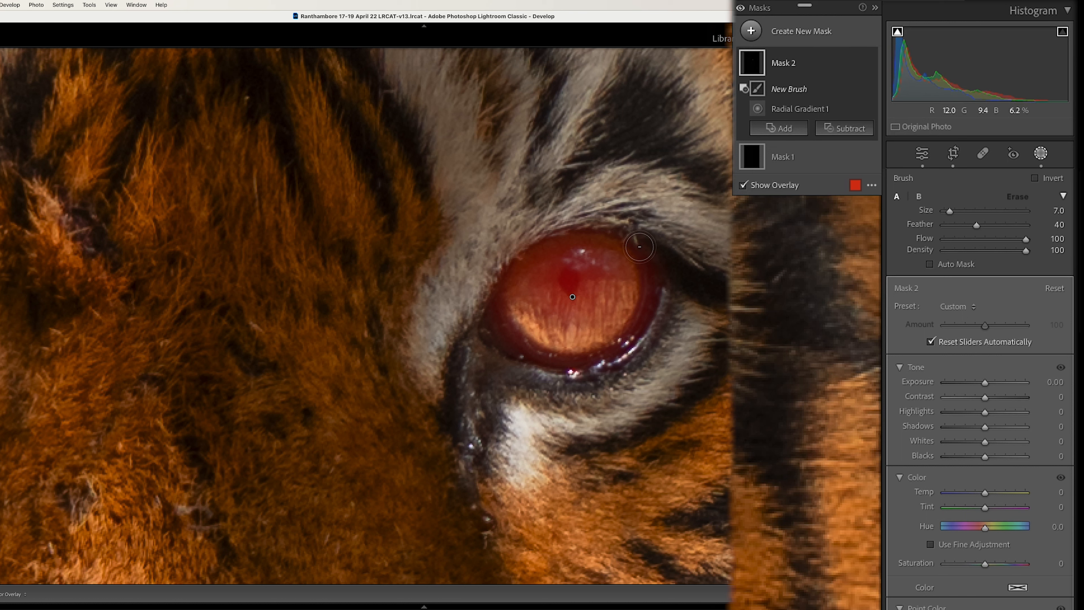
mouse_move(642, 238)
left_mouse_down()
mouse_move(660, 297)
mouse_move(632, 351)
left_mouse_up()
mouse_move(660, 305)
left_mouse_down()
mouse_move(630, 354)
mouse_move(579, 373)
mouse_move(590, 373)
mouse_move(550, 373)
mouse_move(504, 347)
mouse_move(481, 302)
mouse_move(484, 257)
mouse_move(543, 211)
left_mouse_up()
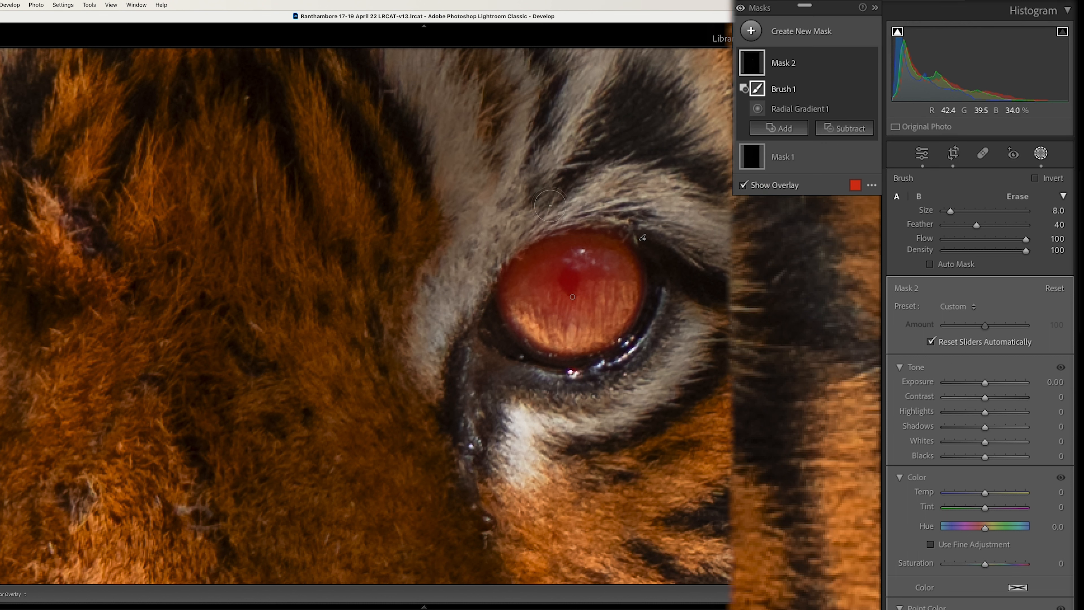
mouse_move(608, 208)
left_mouse_down()
mouse_move(581, 212)
mouse_move(525, 230)
mouse_move(488, 272)
mouse_move(491, 329)
left_mouse_up()
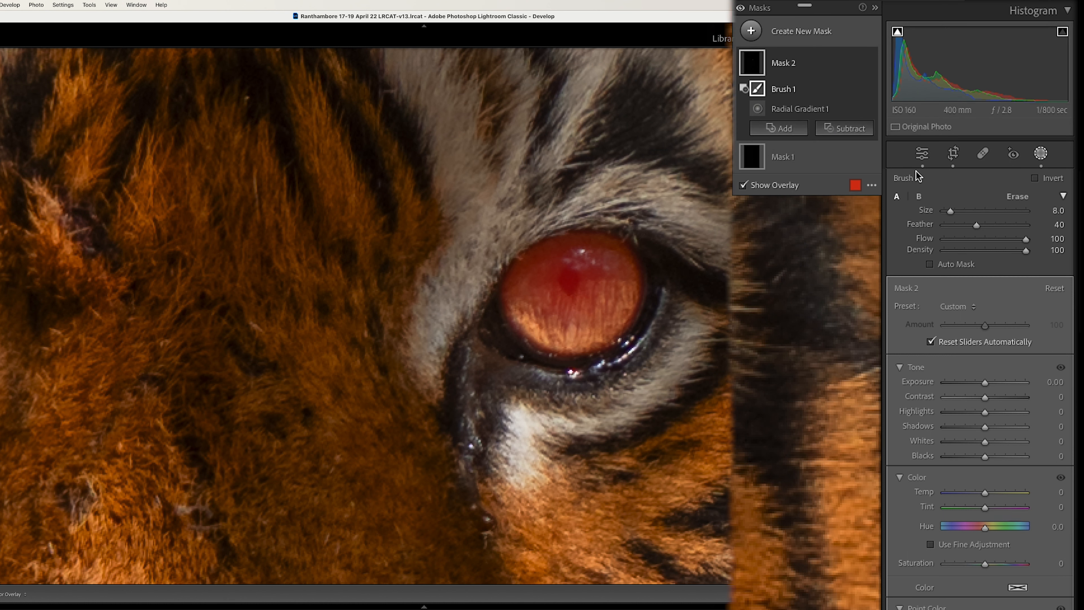
- Intersect the right eye mask with a luminance range of 42/99 to 100/100
left_click(858, 64)
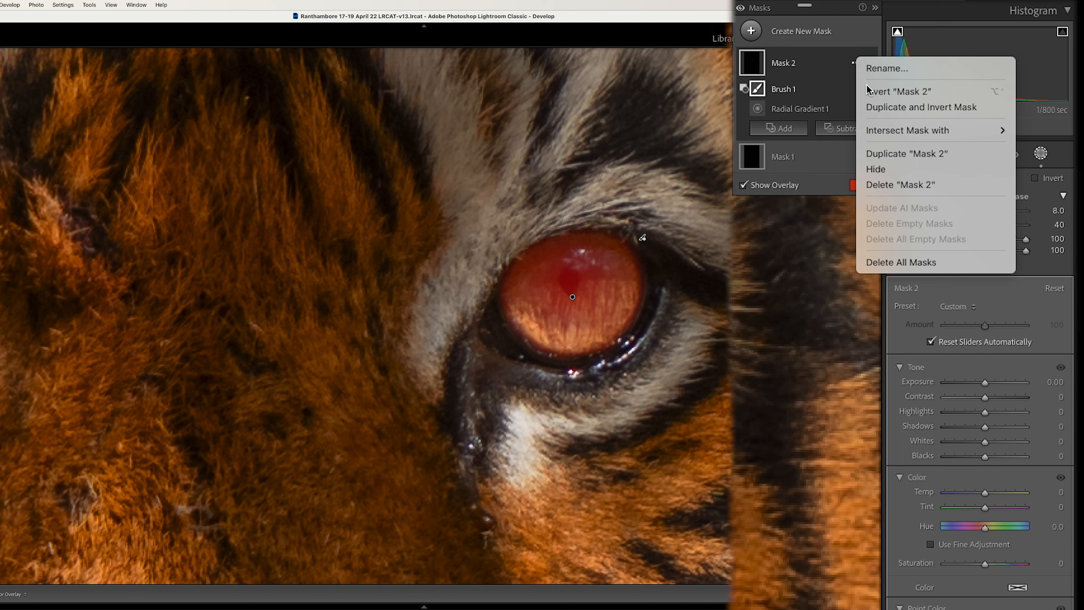
mouse_move(954, 131)
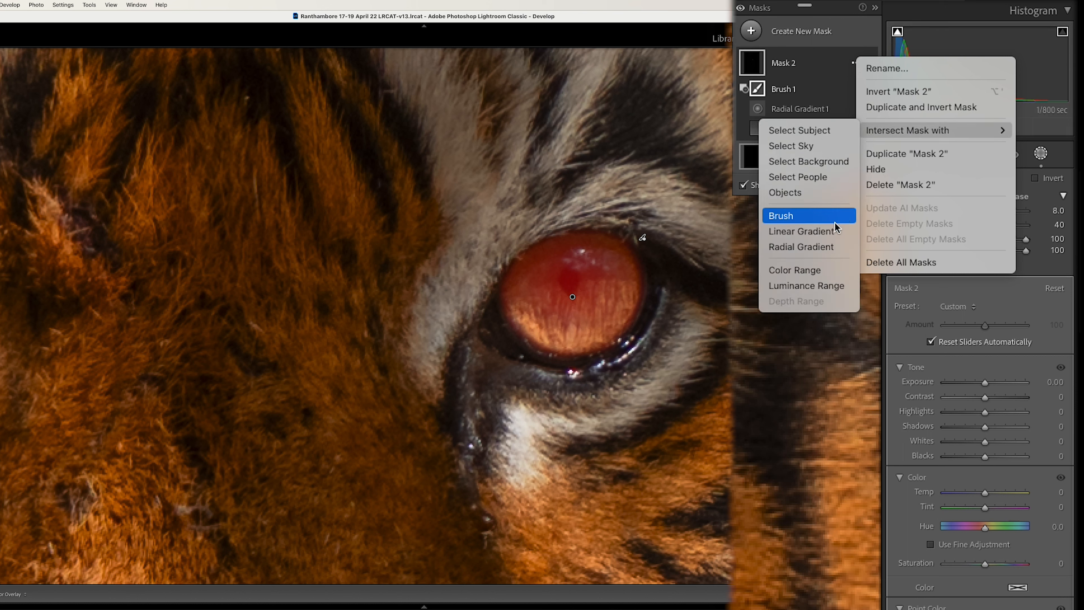
left_click(832, 286)
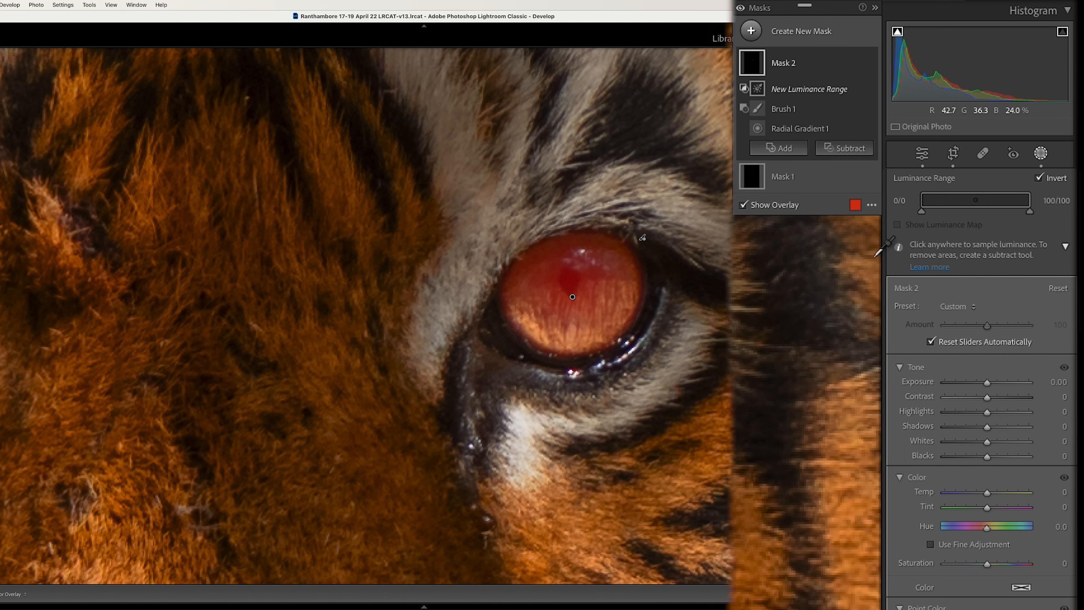
left_click_drag(924, 205, 969, 216)
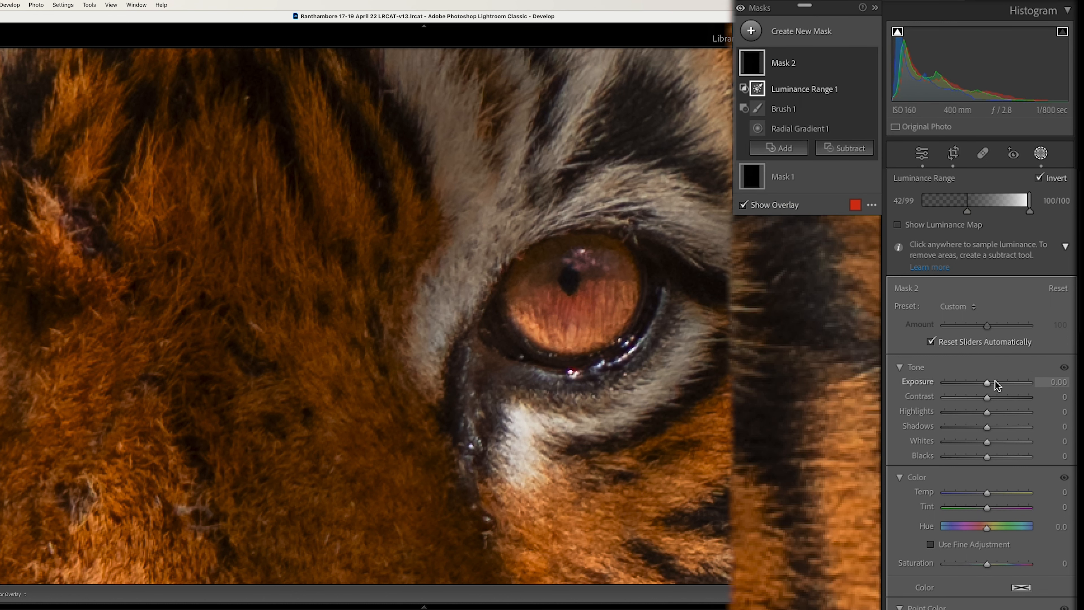
- Raise the right eye mask's Exposure to about 1.26 and undo the last change
left_click_drag(987, 384, 991, 383)
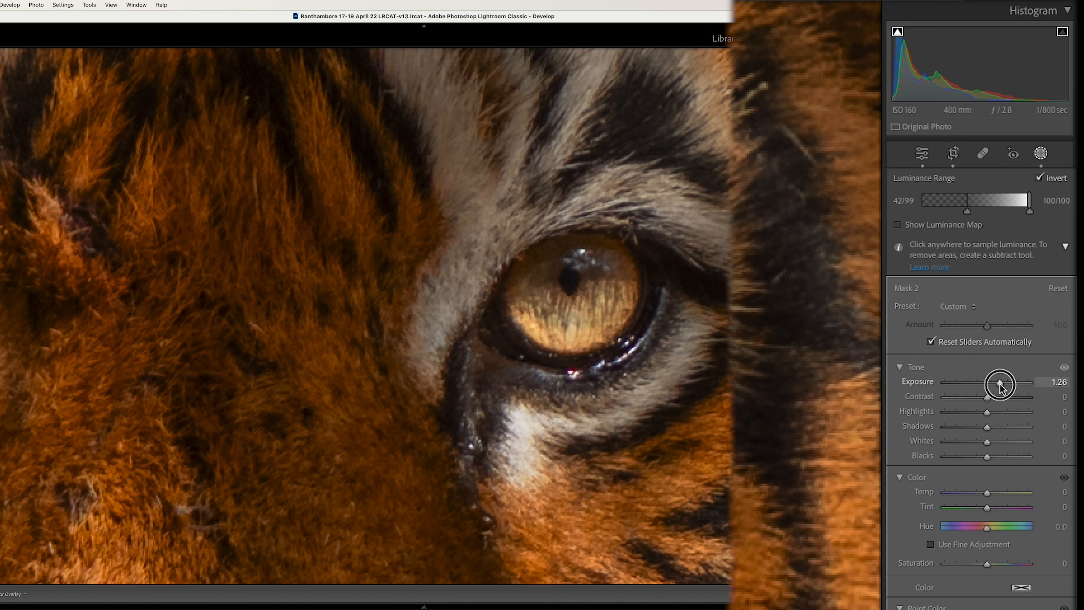
left_click_drag(1000, 385, 1002, 383)
key("ctrl+z")
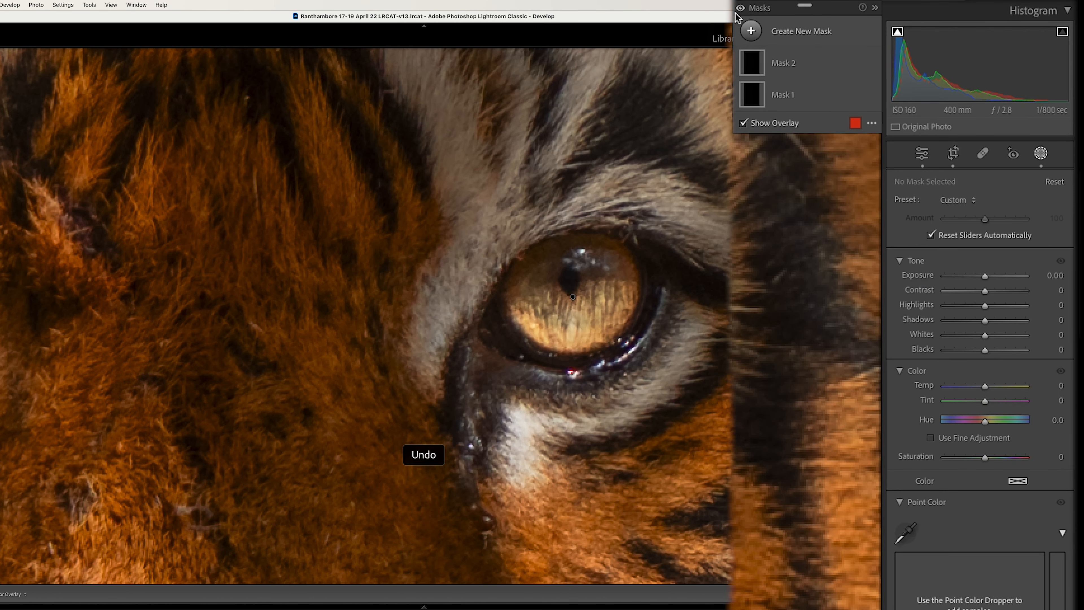
- Create a third mask with a small oval radial gradient over the reflection in the upper part of the right eye
left_click(751, 31)
left_click(827, 197)
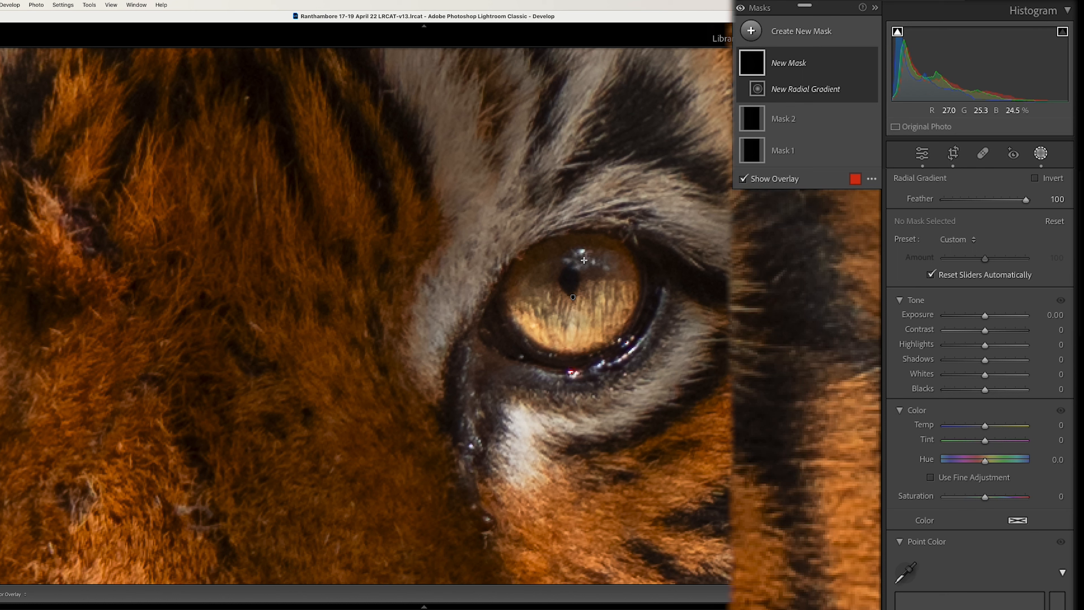
mouse_move(586, 261)
left_mouse_down()
mouse_move(614, 281)
mouse_move(588, 262)
left_mouse_up()
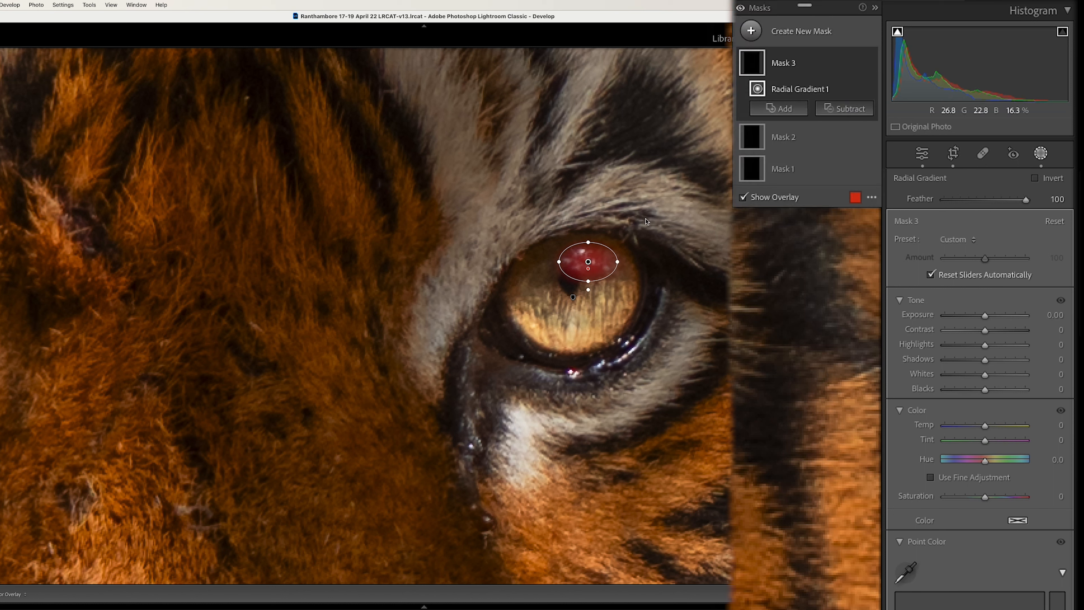
- Intersect the right eye's reflection mask with a luminance range of 56/74 to 100/100 and raise its Exposure to 1.53
left_click(855, 63)
mouse_move(897, 129)
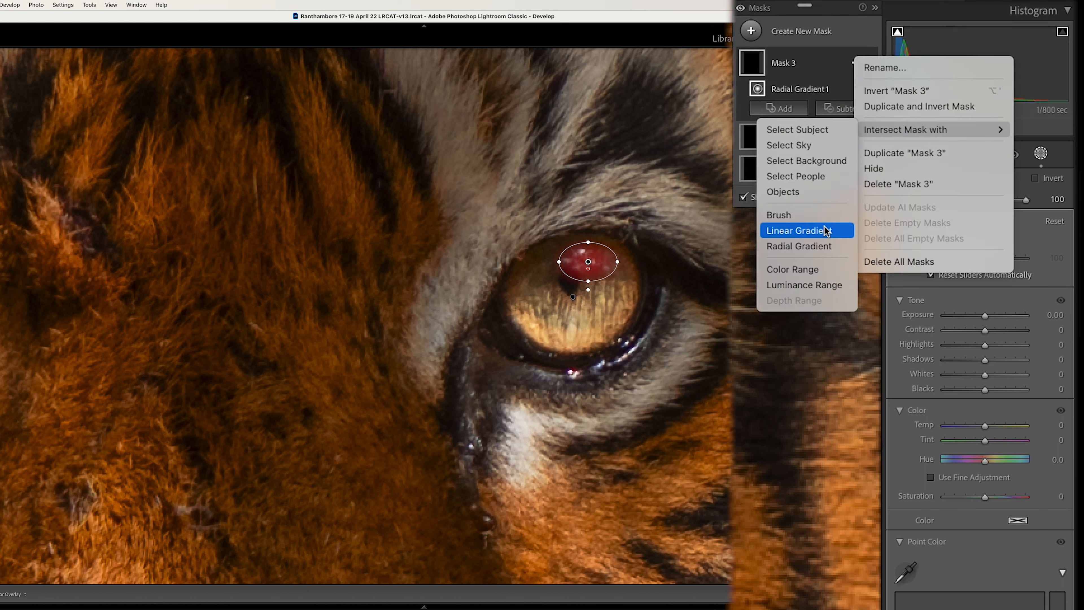
left_click(813, 285)
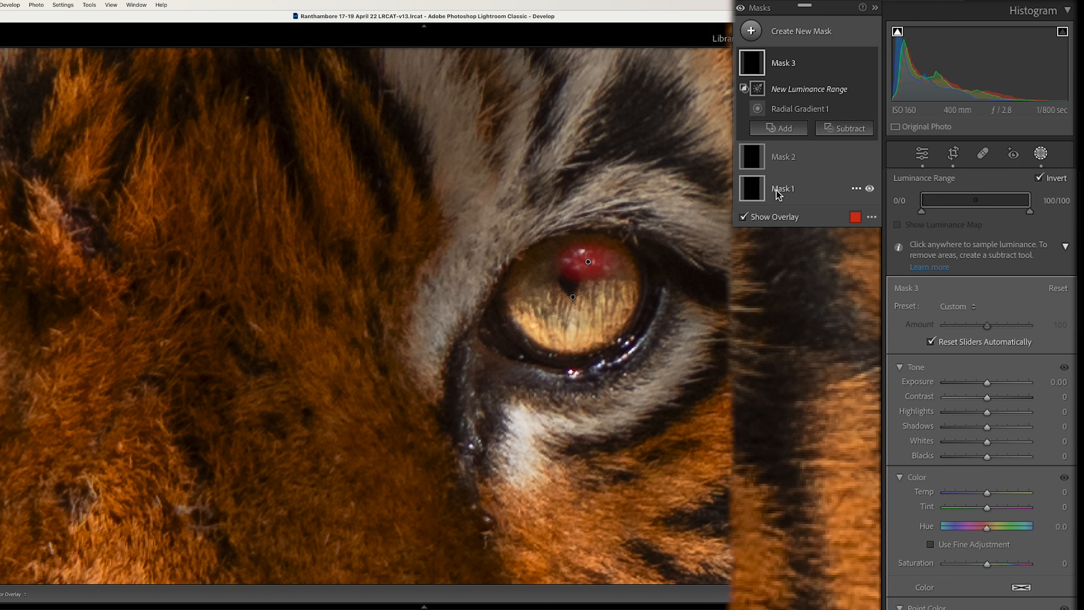
left_click_drag(920, 200, 982, 212)
left_click_drag(990, 380, 1003, 385)
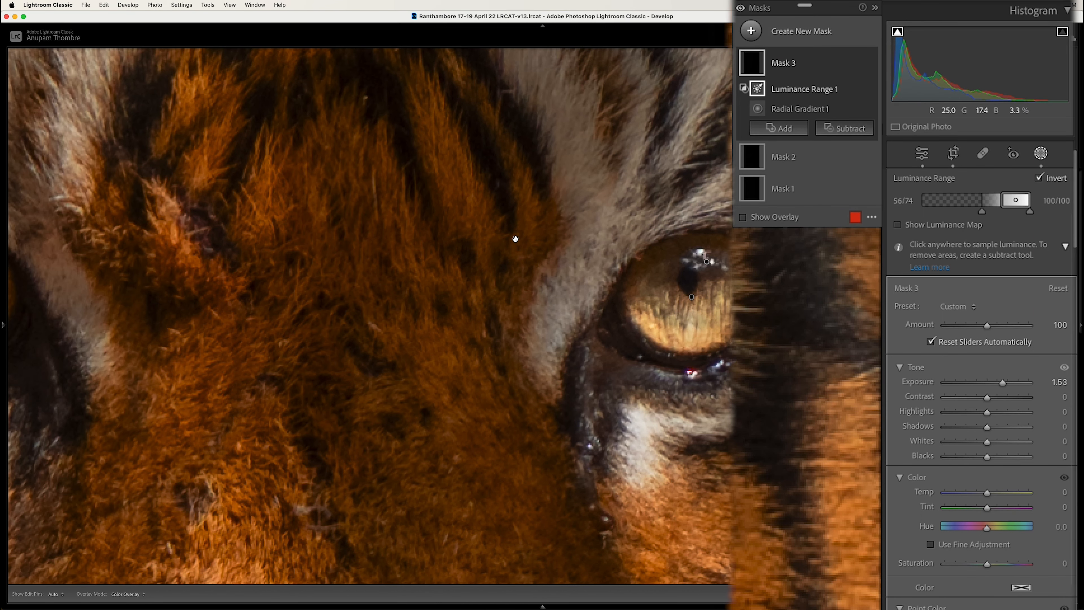
- Create a new mask with a small, slightly tilted oval radial gradient over the reflection in the left eye
left_click_drag(517, 240, 667, 247)
left_click_drag(527, 266, 666, 261)
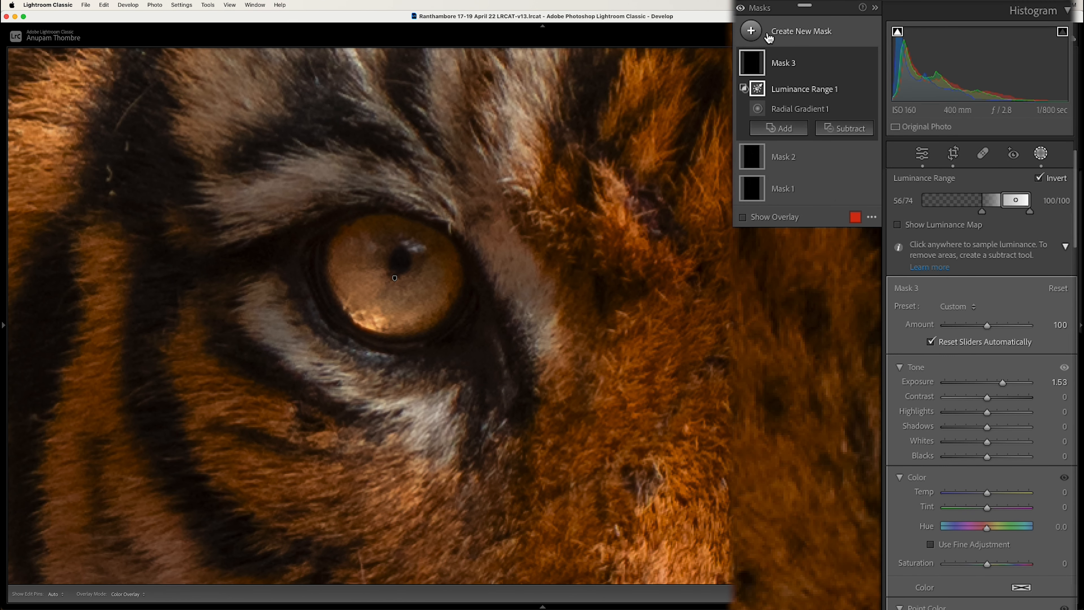
left_click(752, 32)
left_click(822, 197)
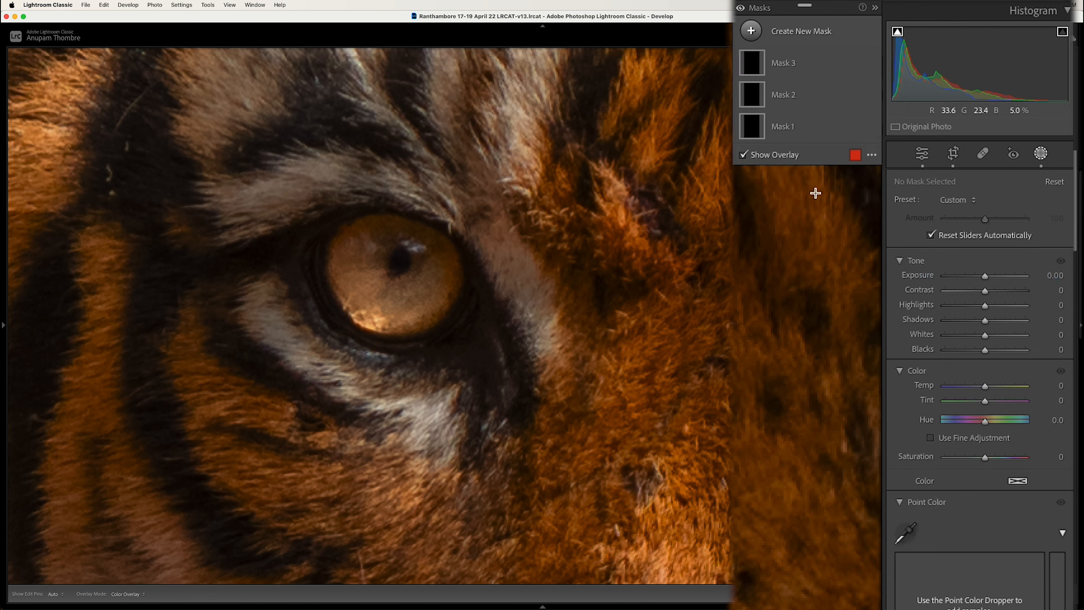
left_click_drag(411, 248, 428, 257)
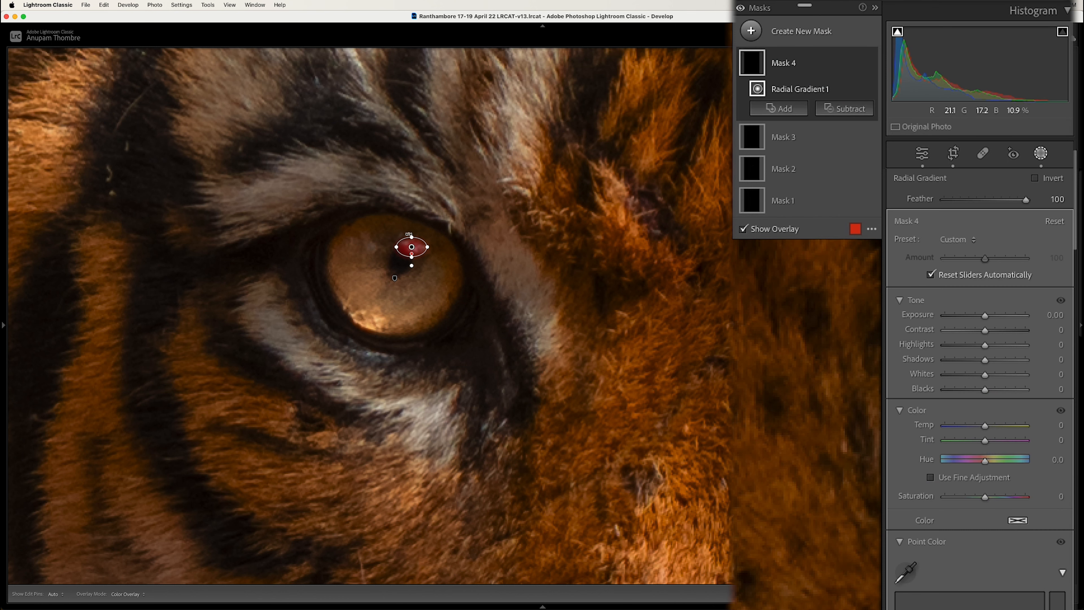
left_click(412, 247)
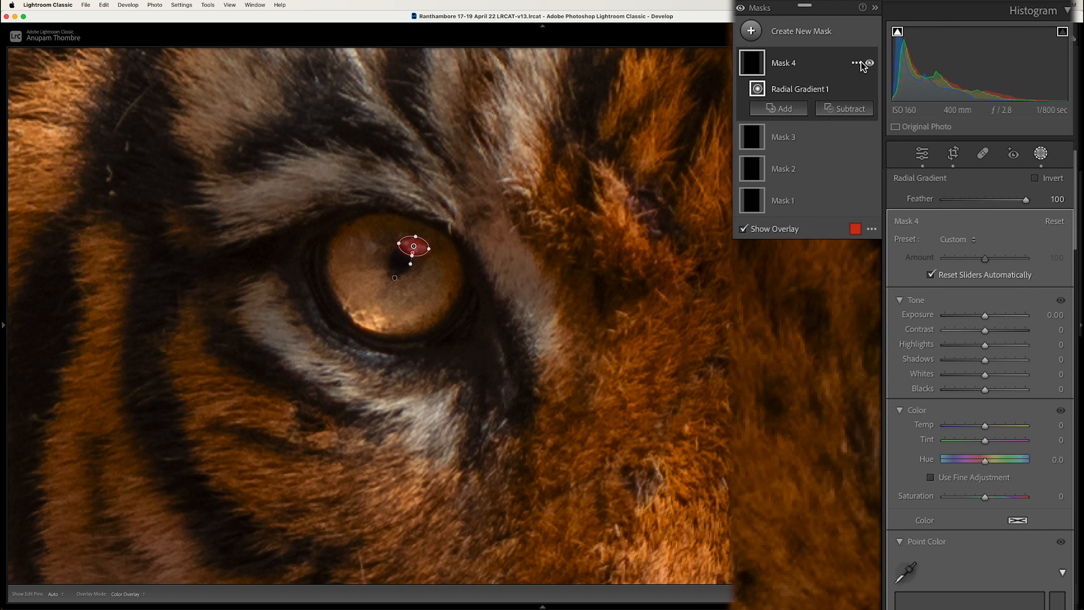
- Intersect the left eye's reflection mask with a luminance range of 46/71 to 100/100 and raise its Exposure to 1.60
left_click(856, 64)
mouse_move(907, 136)
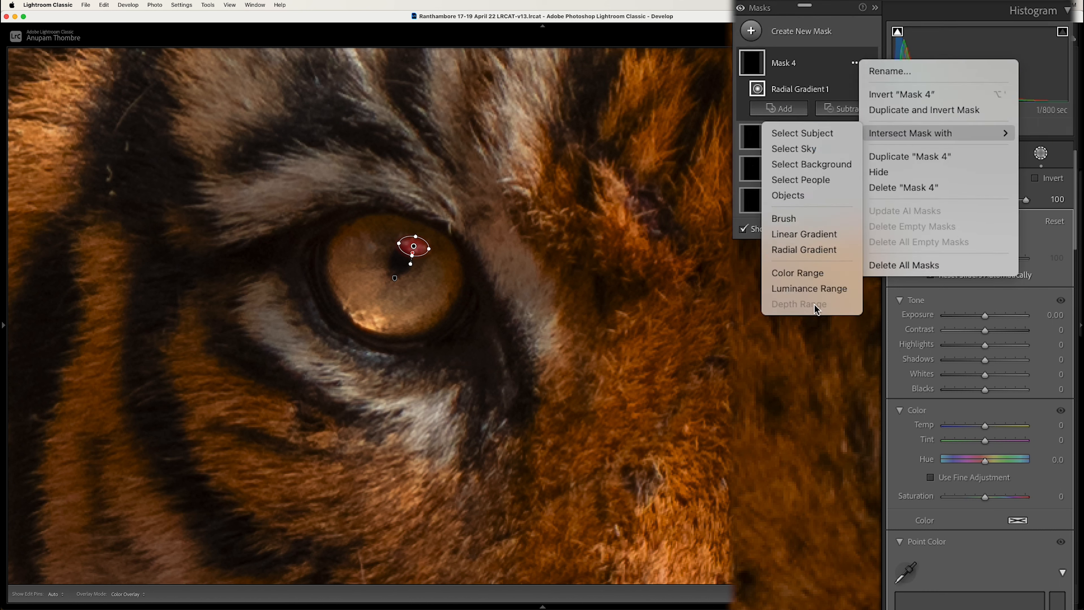
left_click(822, 289)
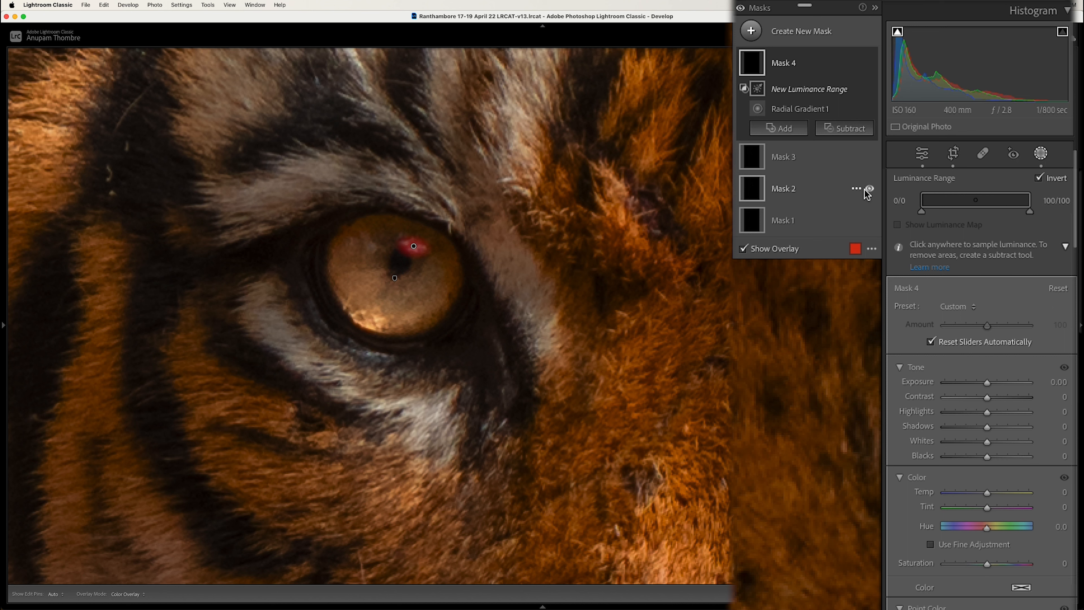
left_click_drag(921, 205, 988, 211)
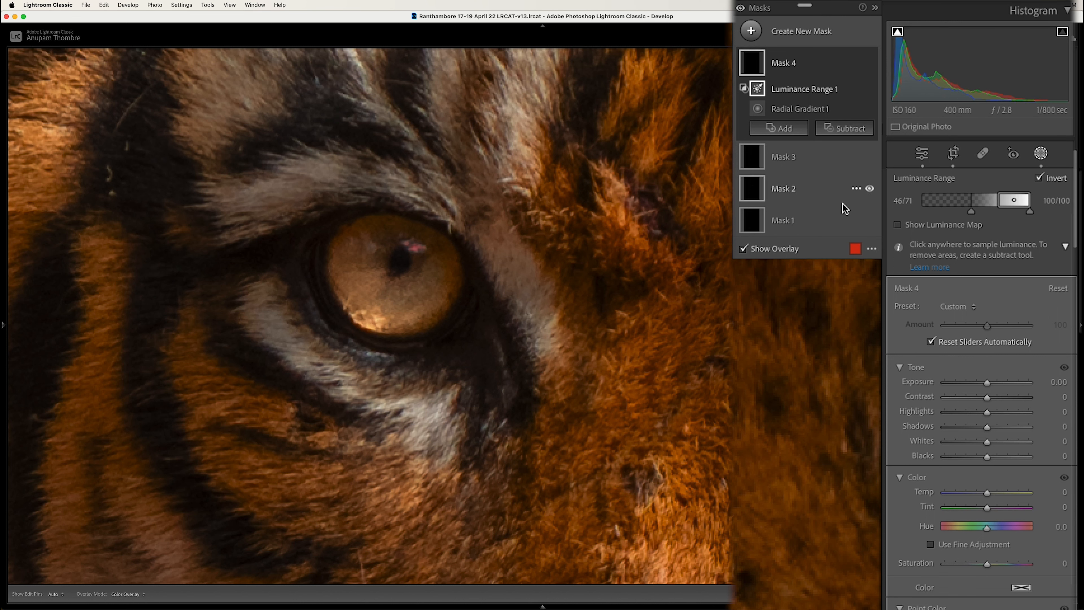
left_click_drag(989, 386, 1008, 387)
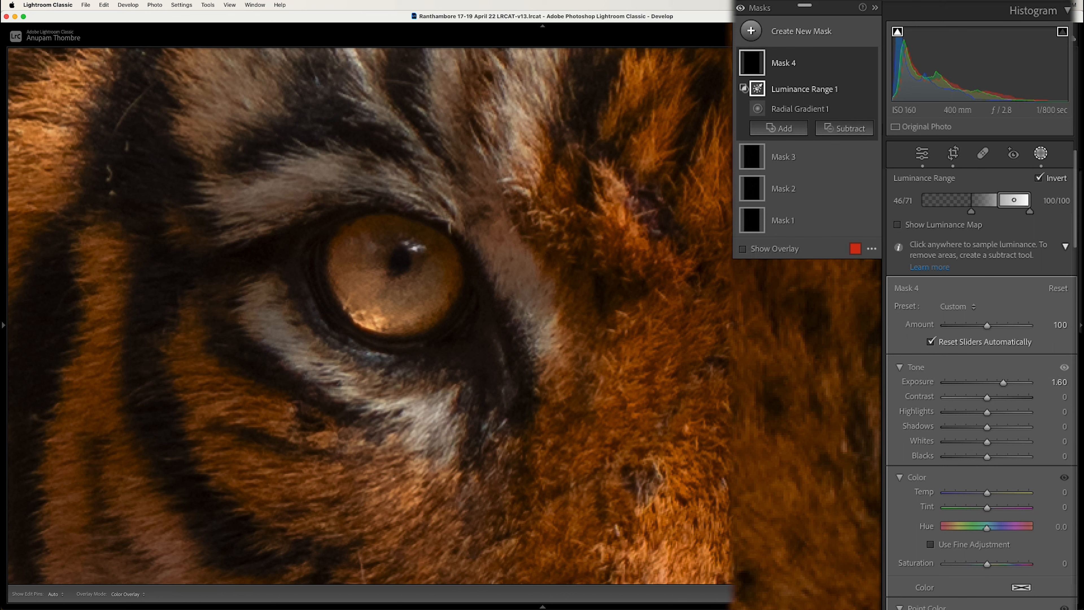
- Create a new mask with a larger tilted radial gradient covering the pupil and upper iris of the left eye
left_click(754, 30)
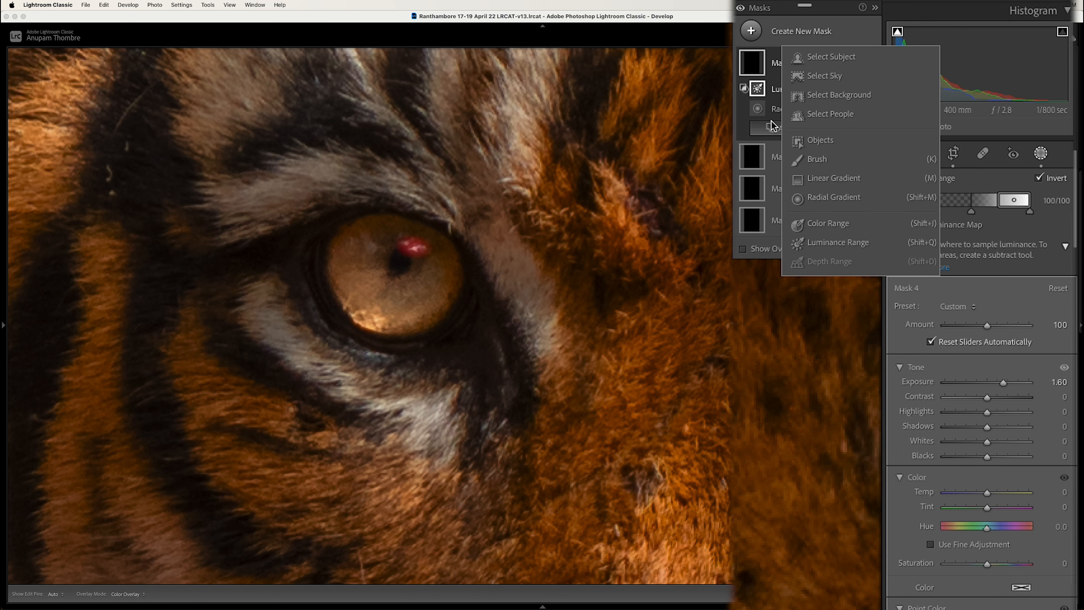
left_click(818, 197)
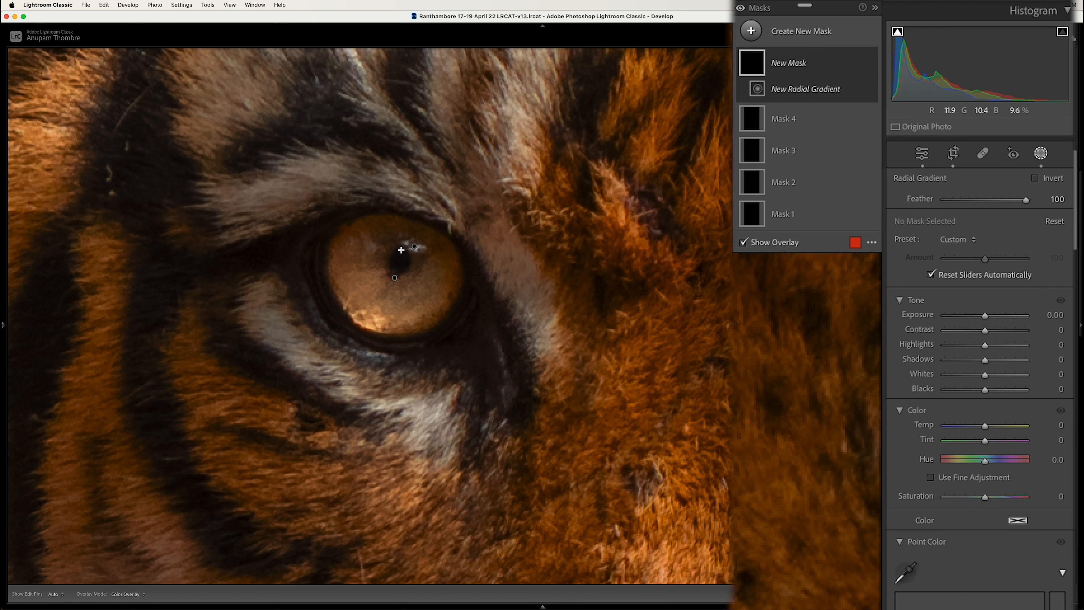
left_click_drag(399, 258, 446, 294)
left_click_drag(397, 240, 401, 244)
- Intersect the left eye's pupil and upper iris mask with a luminance range of 0/0 to 26/65
left_click(853, 66)
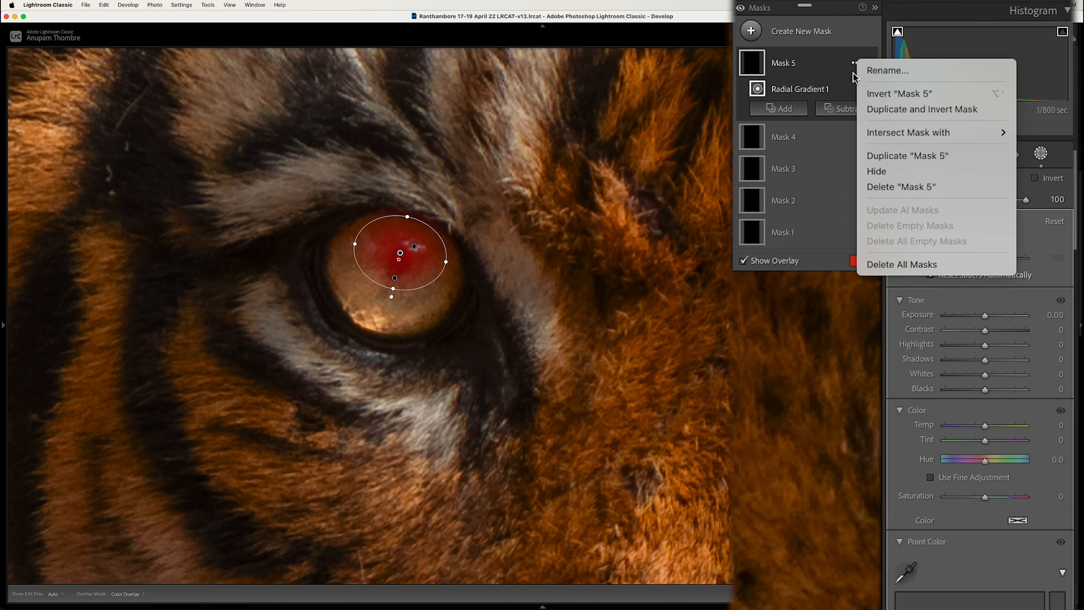
mouse_move(867, 132)
left_click(808, 289)
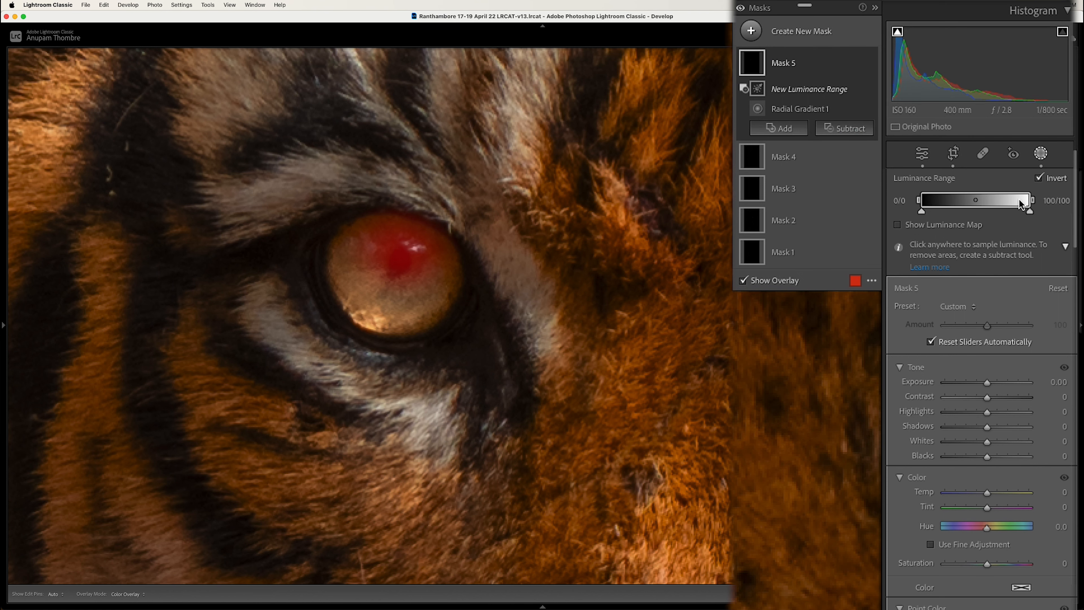
left_click_drag(1025, 205, 992, 214)
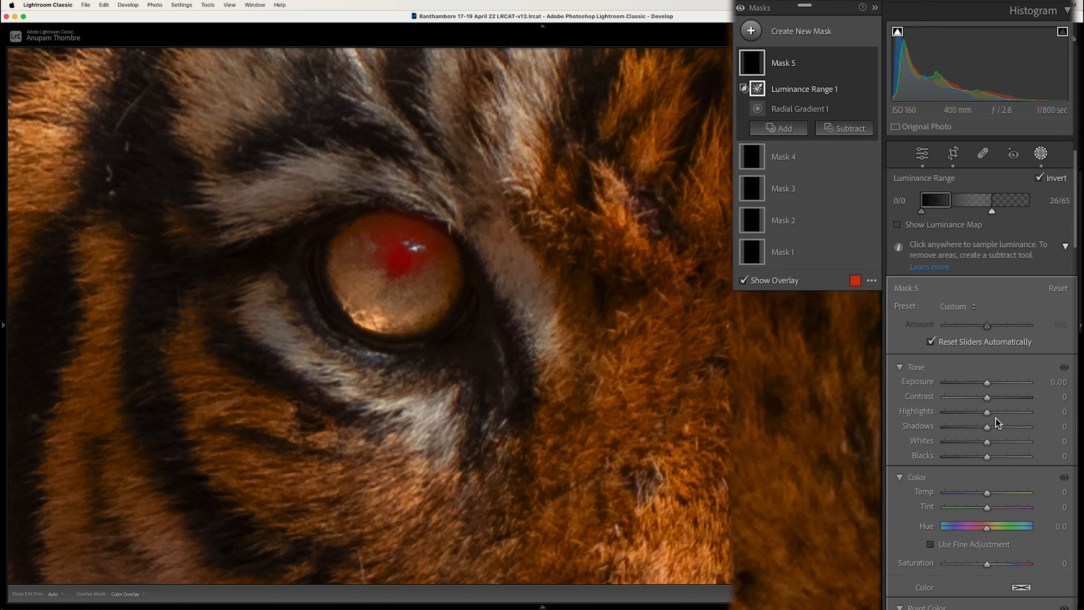
- Darken the left eye's pupil and upper iris mask with Exposure -0.34 and Shadows -15
left_click_drag(988, 388, 989, 382)
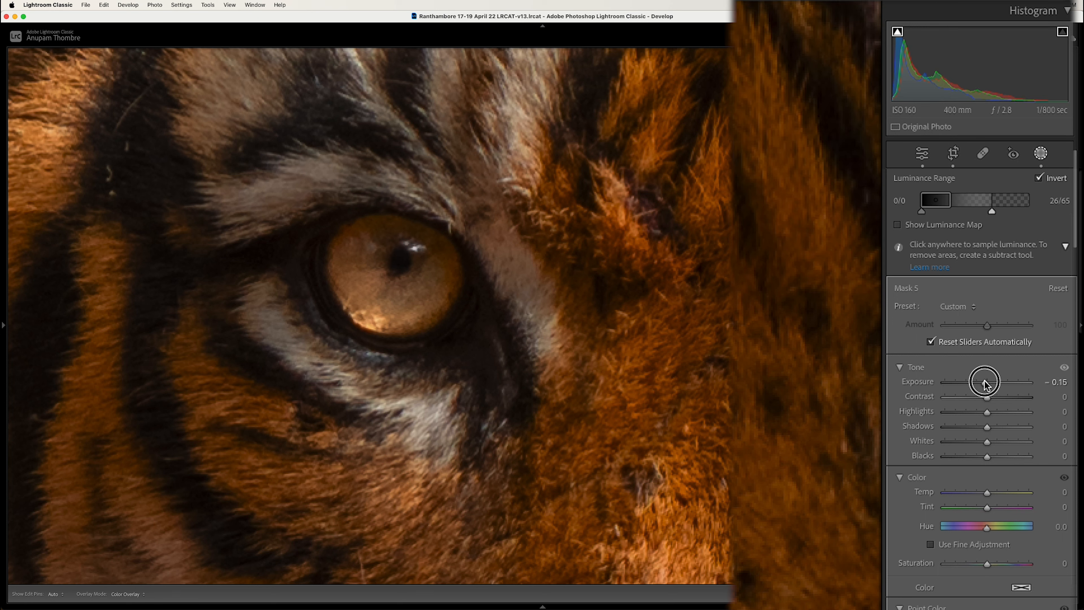
left_click_drag(983, 383, 983, 383)
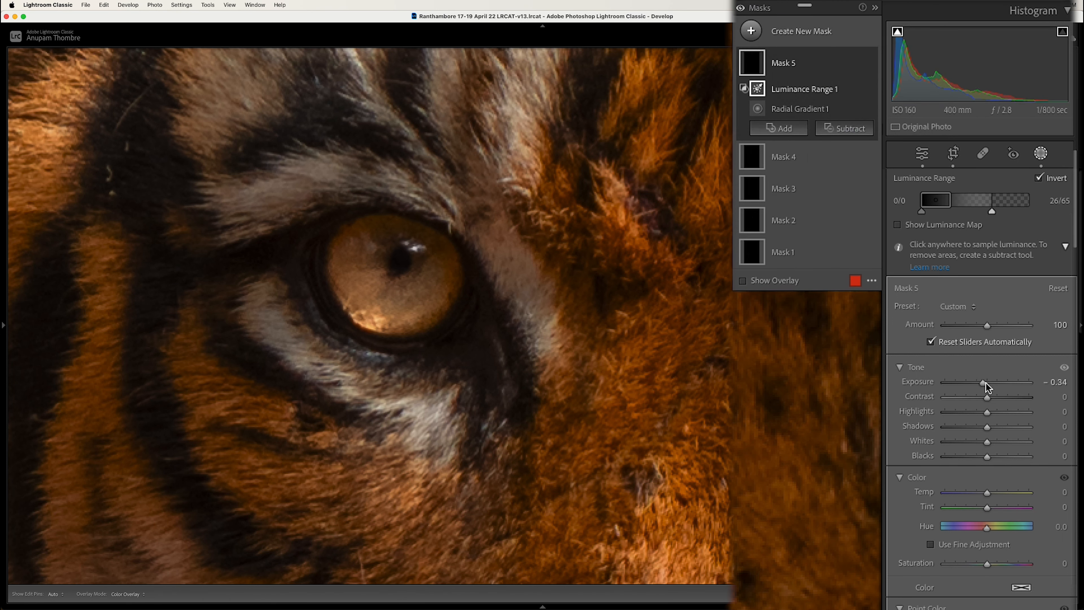
left_click_drag(989, 428, 981, 426)
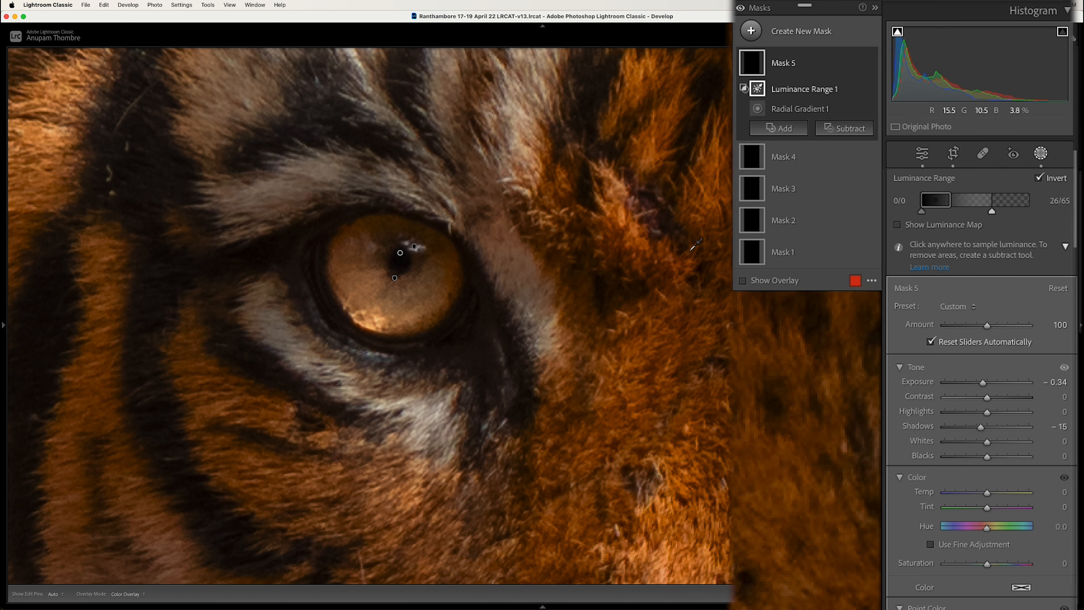
- Create a new mask with a wide oval radial gradient over the pupil and upper iris of the right eye
scroll(710, 293, "right", 10)
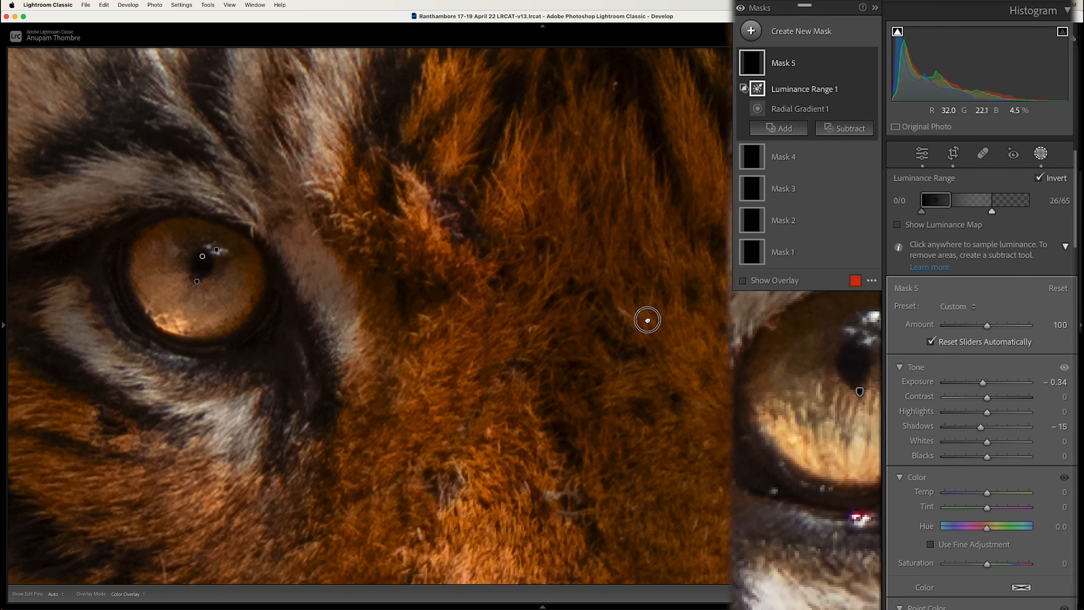
scroll(704, 312, "right", 5)
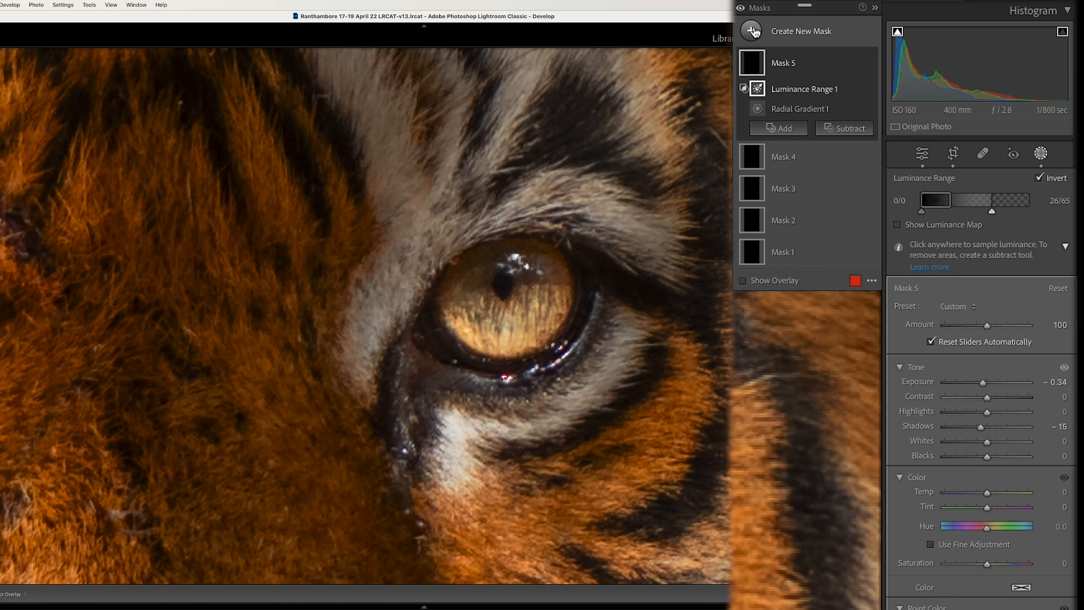
left_click(754, 31)
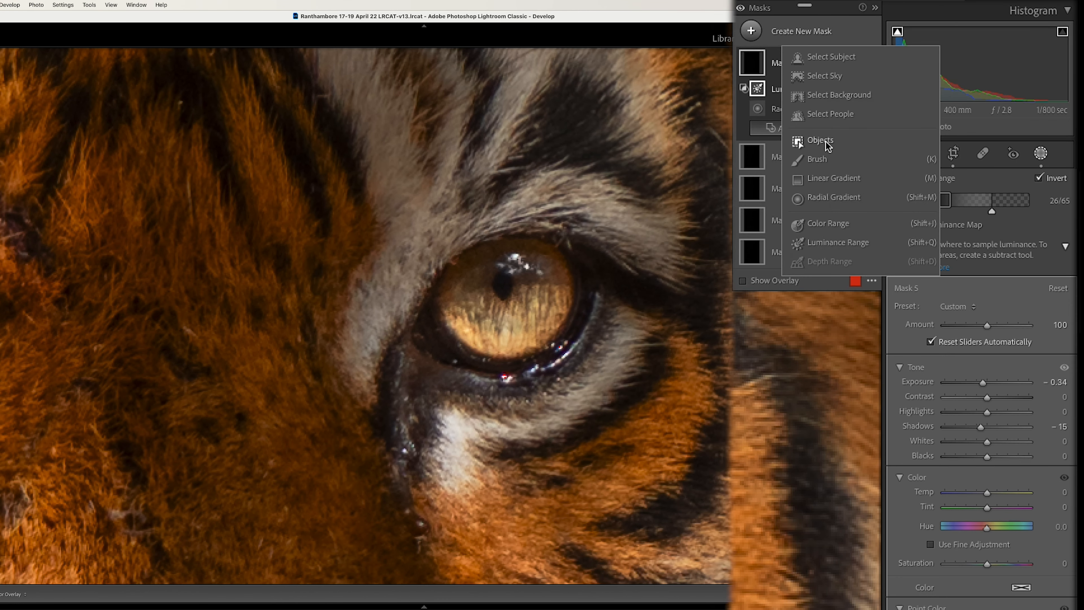
left_click(832, 197)
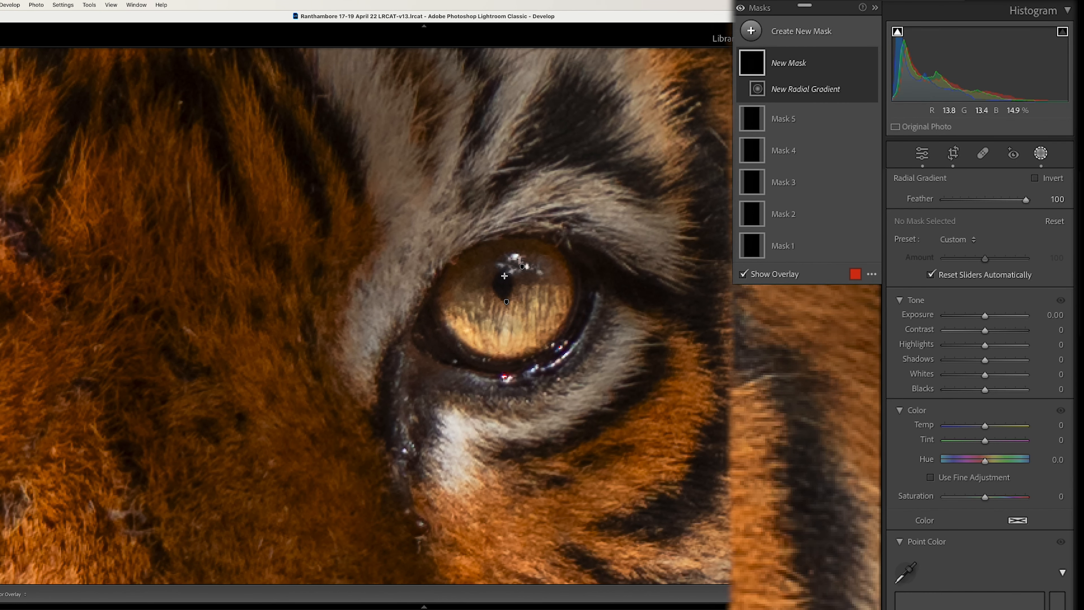
left_click_drag(503, 276, 568, 316)
left_click_drag(504, 277, 513, 287)
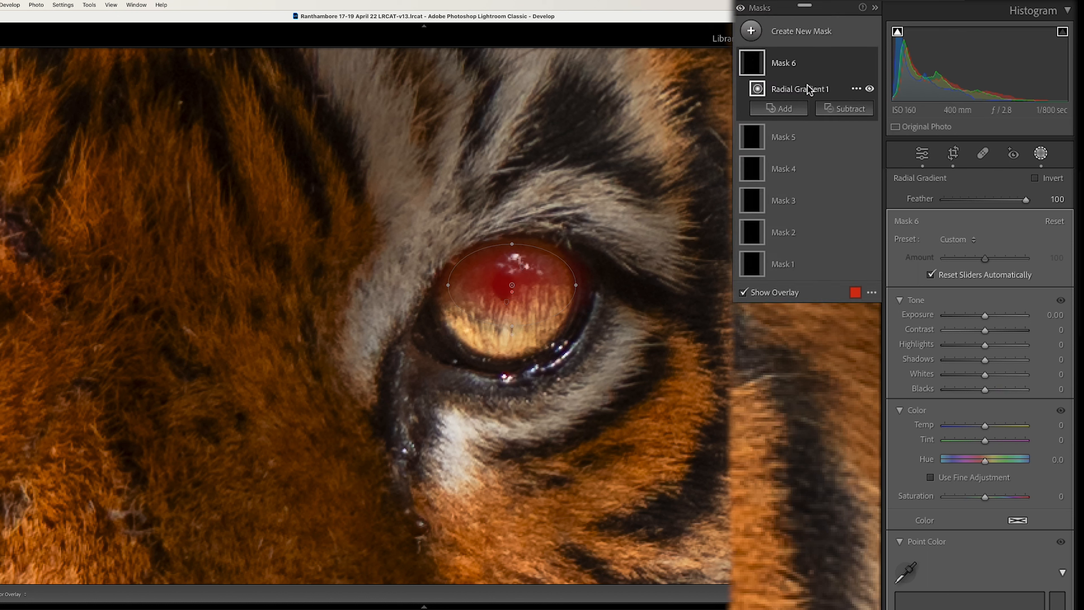
- Intersect the right eye's pupil and upper iris mask with a luminance range of 0/0 to 31/73 and lower its Exposure to -0.27
left_click(856, 64)
mouse_move(887, 130)
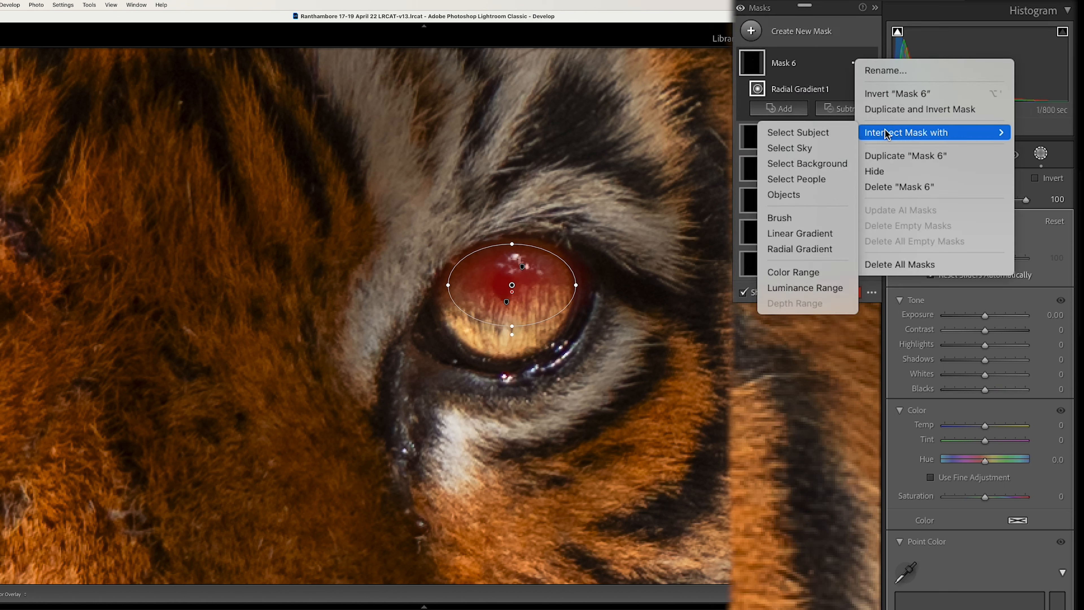
left_click(811, 288)
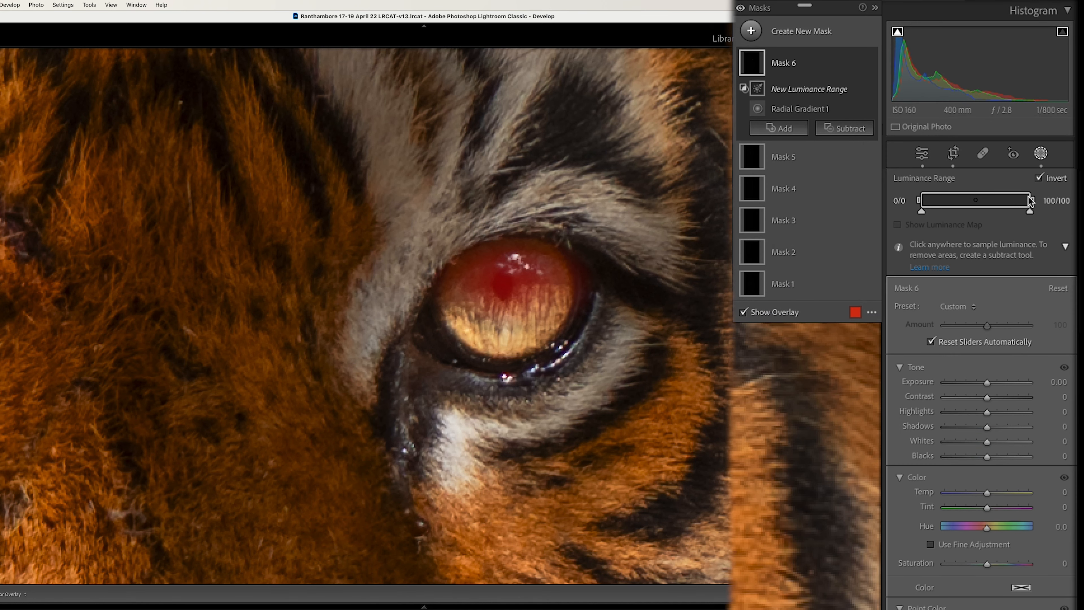
left_click_drag(1034, 200, 999, 216)
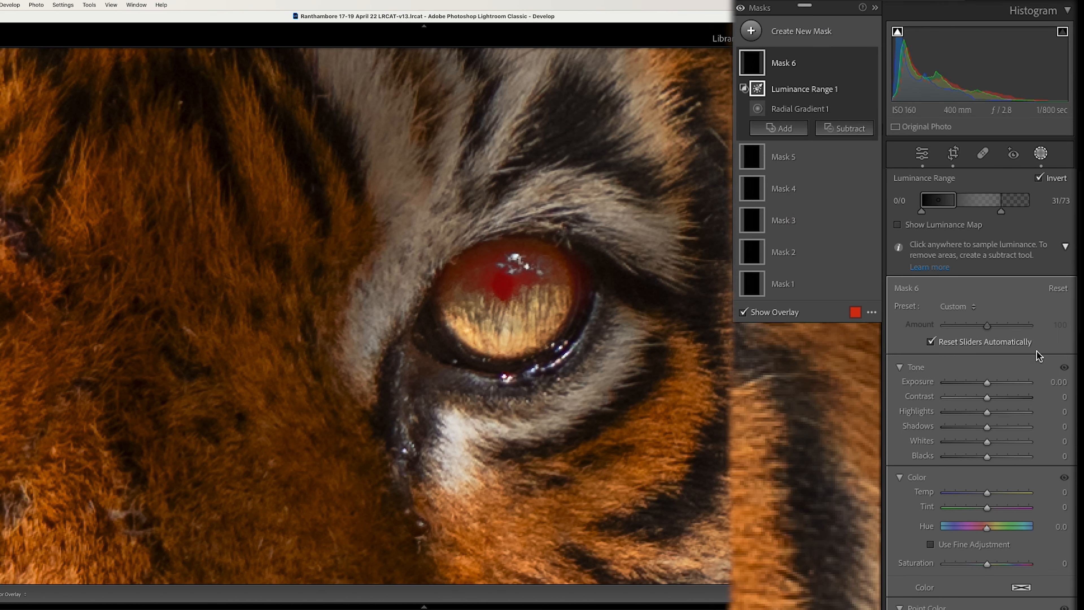
left_click_drag(989, 384, 987, 383)
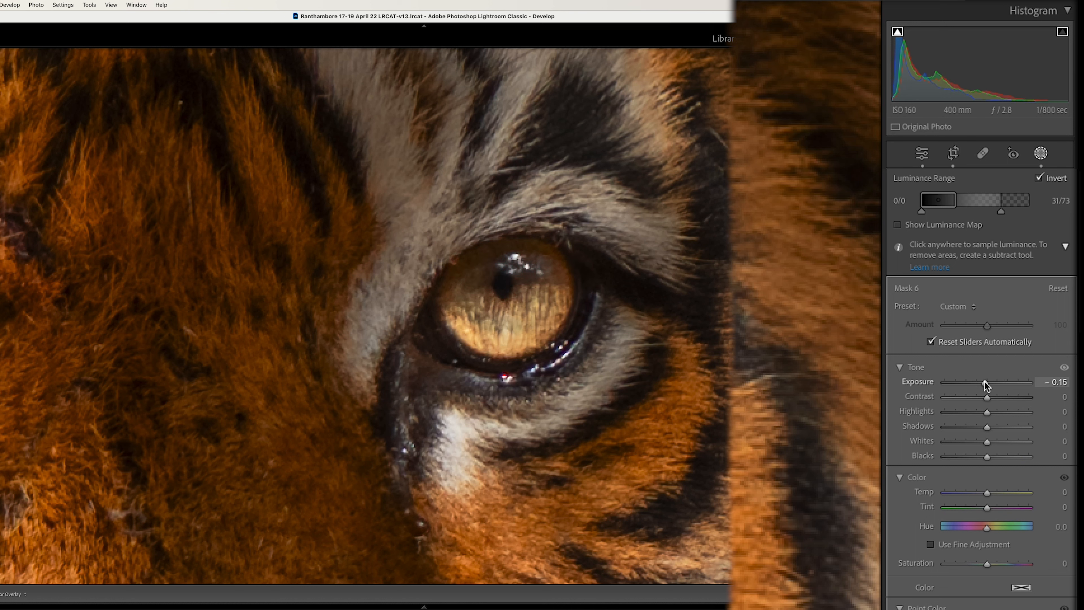
left_click_drag(984, 383, 984, 383)
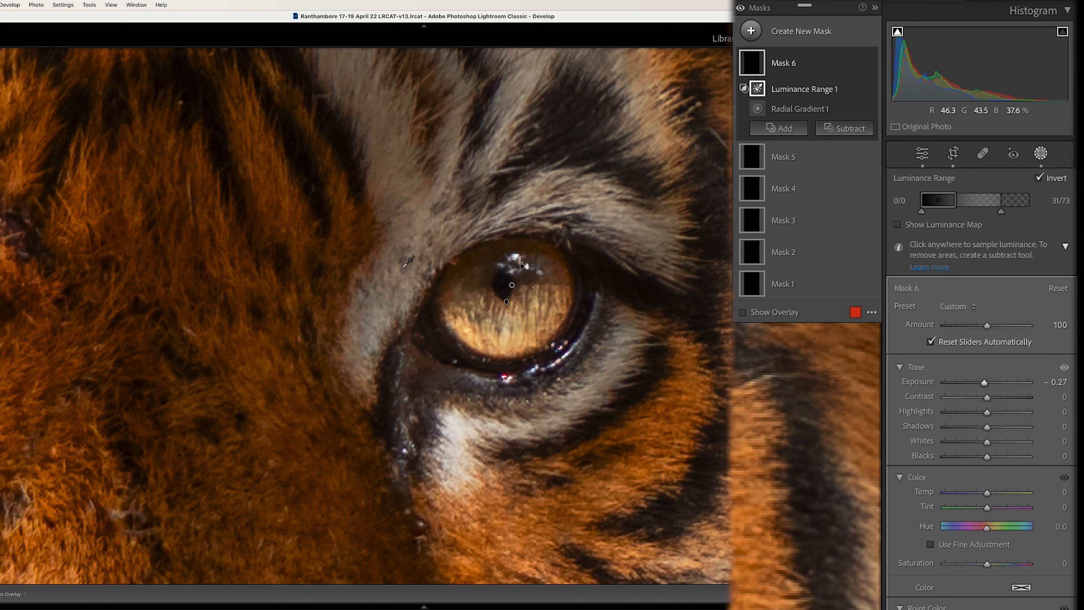
- Create a brush mask with feather 55 and size 6 to 9, and paint over the lower iris of the right eye
left_click(755, 34)
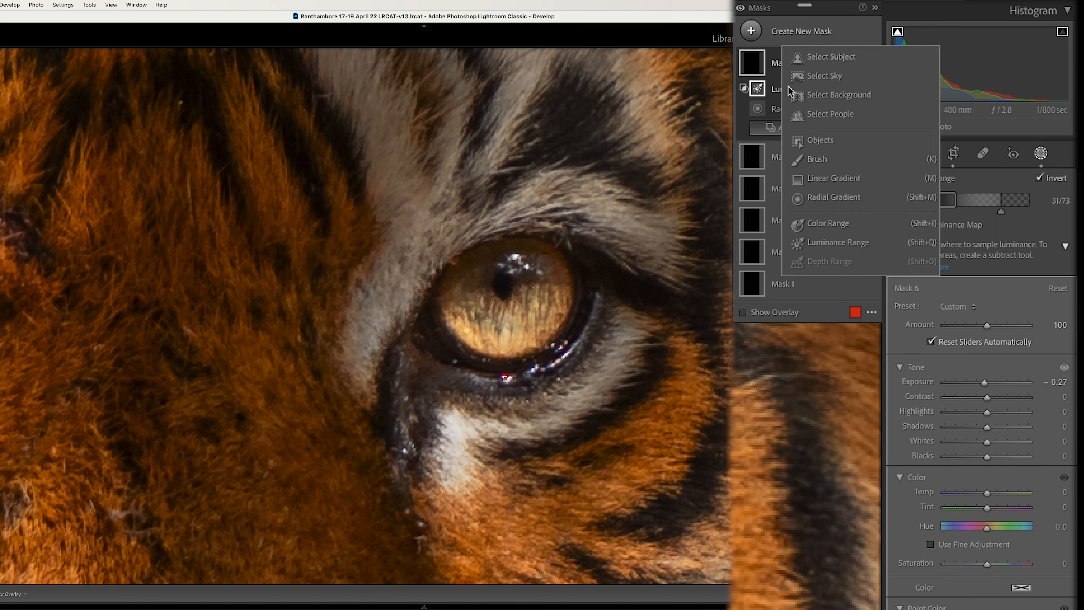
left_click(816, 165)
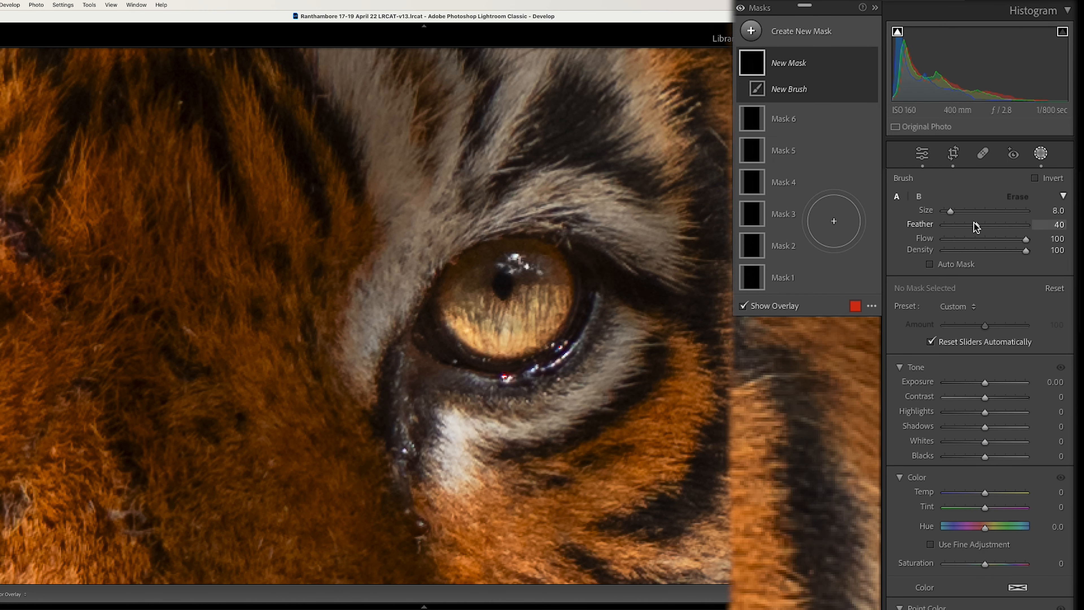
left_click_drag(979, 225, 989, 225)
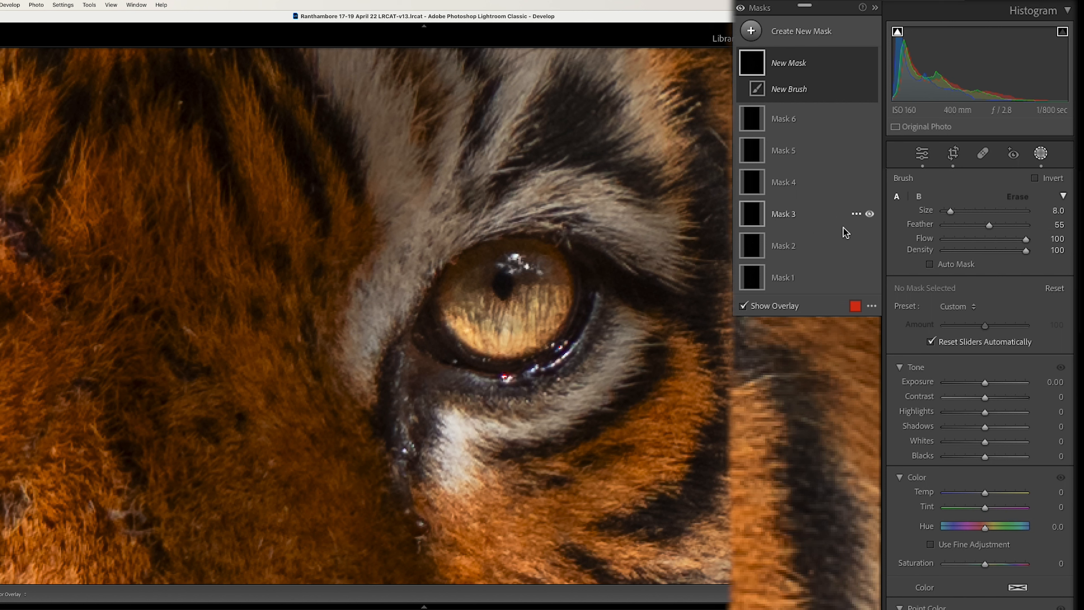
scroll(469, 322, "down", 2)
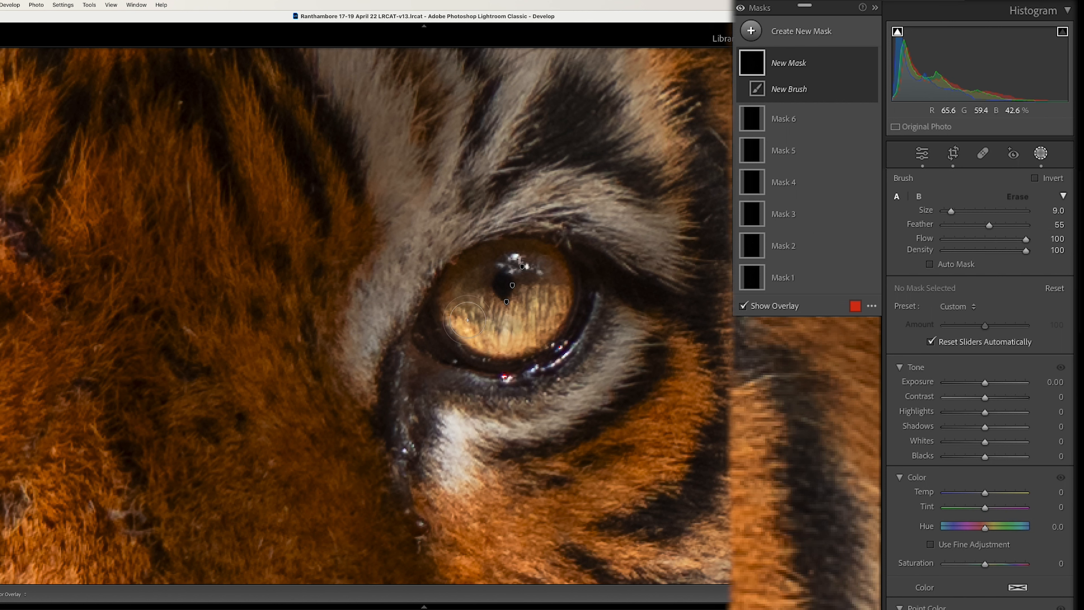
mouse_move(456, 318)
left_mouse_down()
mouse_move(492, 344)
mouse_move(523, 342)
mouse_move(550, 325)
mouse_move(555, 295)
left_mouse_up()
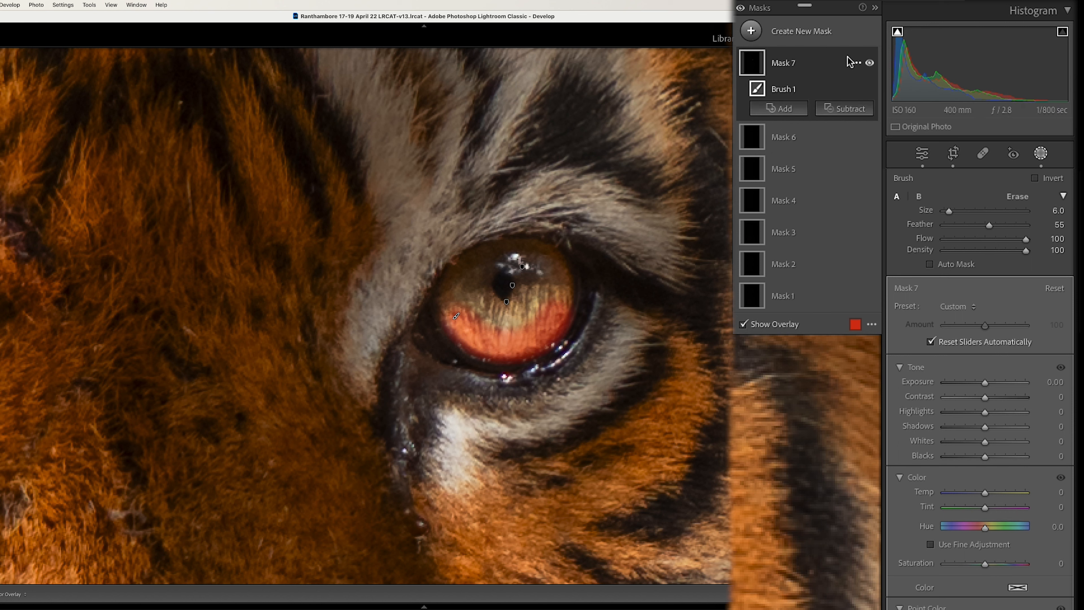
- Intersect the right eye's lower iris mask with a luminance range of 0/0 to 62/88 and lower its Exposure to -0.42
left_click(856, 64)
mouse_move(914, 135)
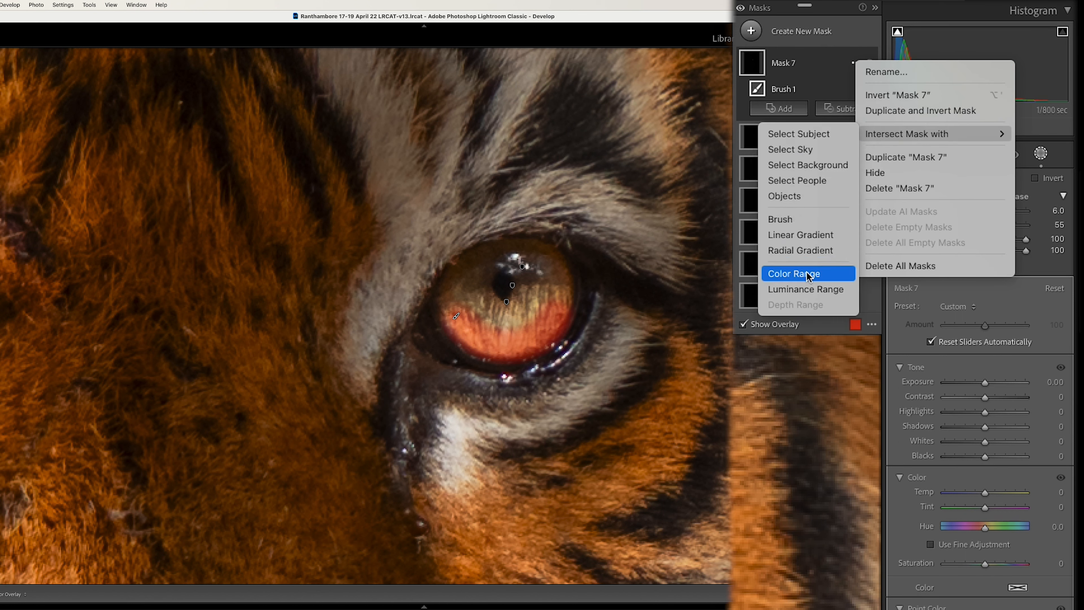
left_click(803, 292)
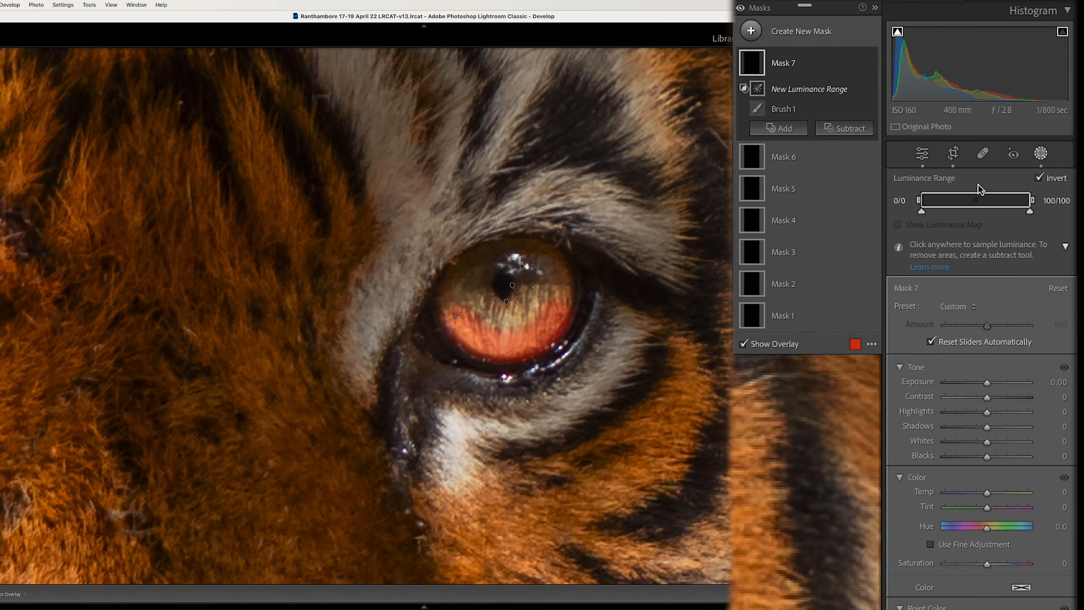
left_click_drag(1031, 201, 991, 203)
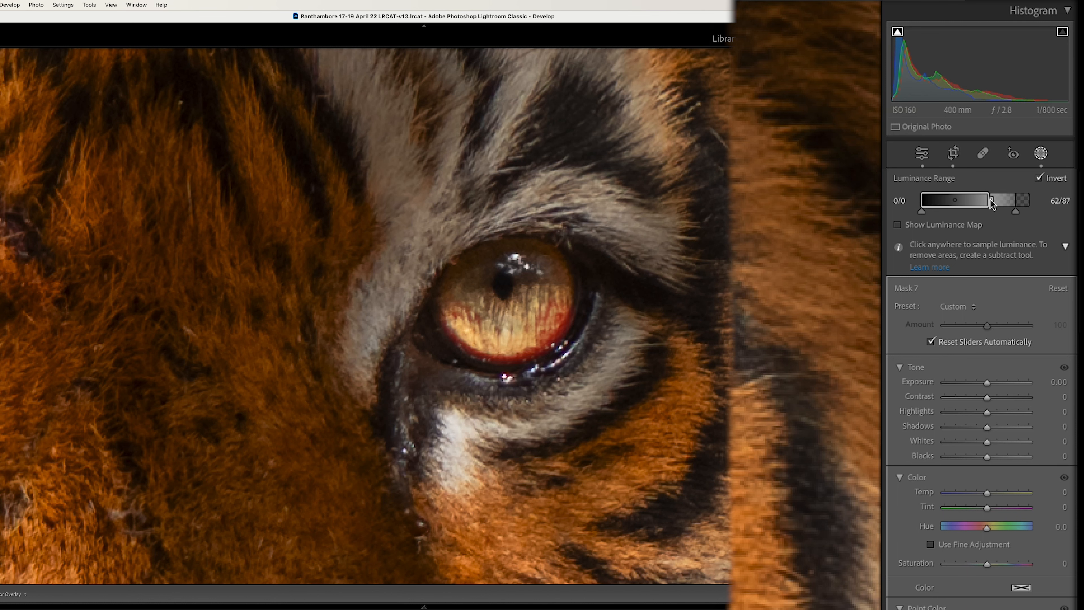
left_click_drag(1016, 211, 1017, 211)
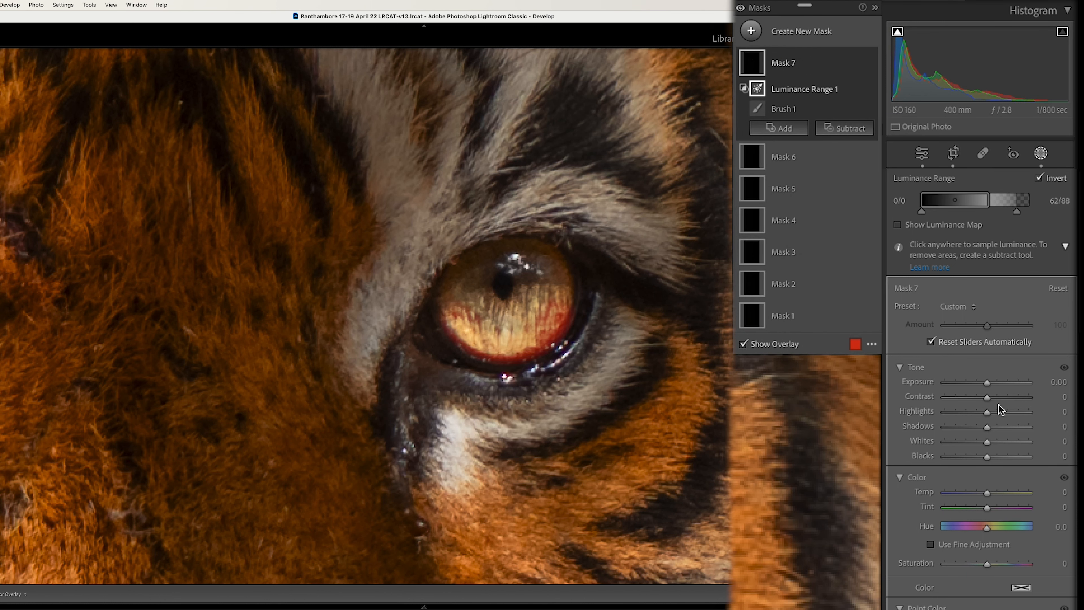
left_click_drag(987, 382, 984, 385)
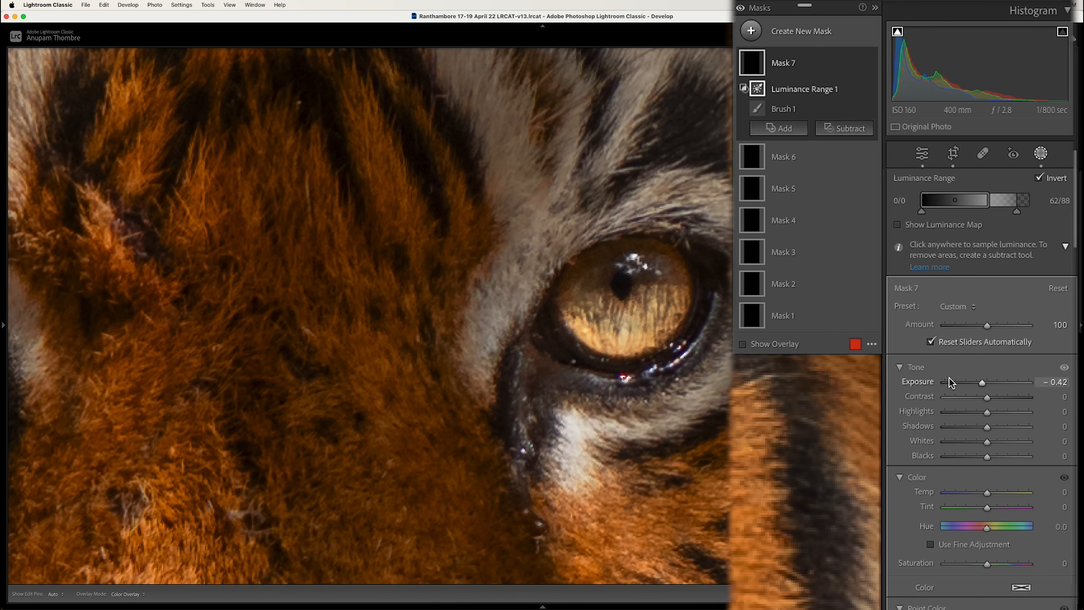
- Create a brush mask with size 6 and feather 55, and paint over the lower iris of the left eye
left_click(577, 210)
left_click(499, 222)
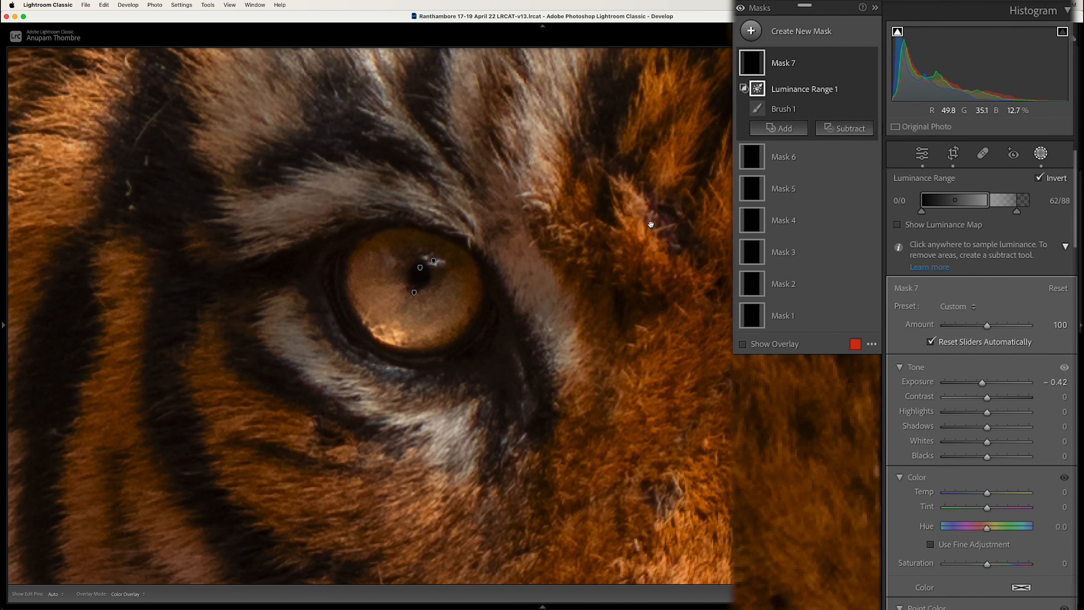
left_click(754, 40)
left_click(817, 159)
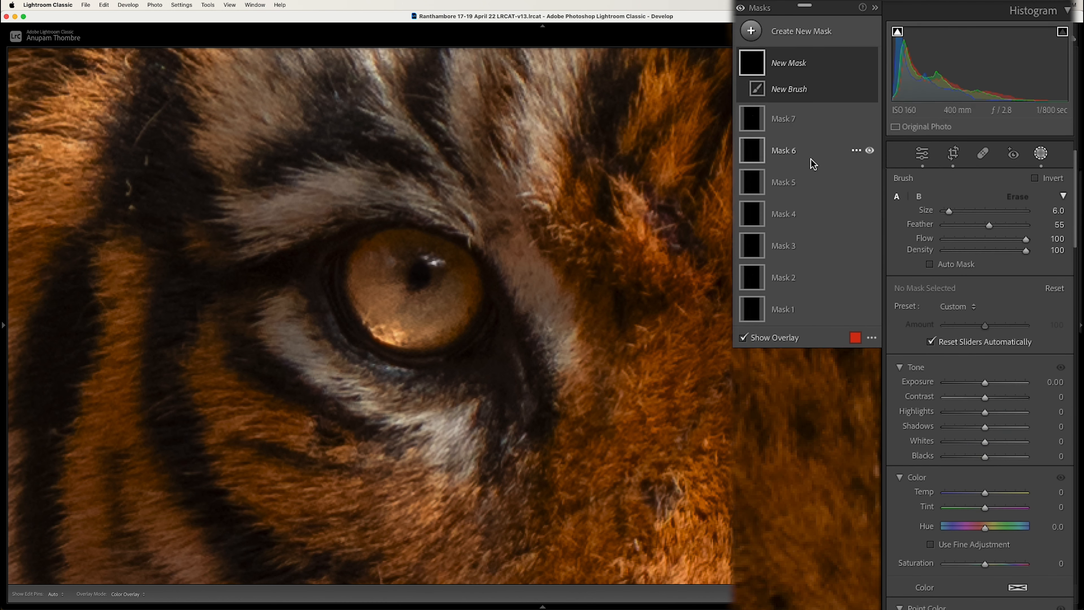
mouse_move(362, 285)
left_mouse_down()
mouse_move(391, 328)
mouse_move(436, 329)
mouse_move(460, 306)
mouse_move(468, 312)
left_mouse_up()
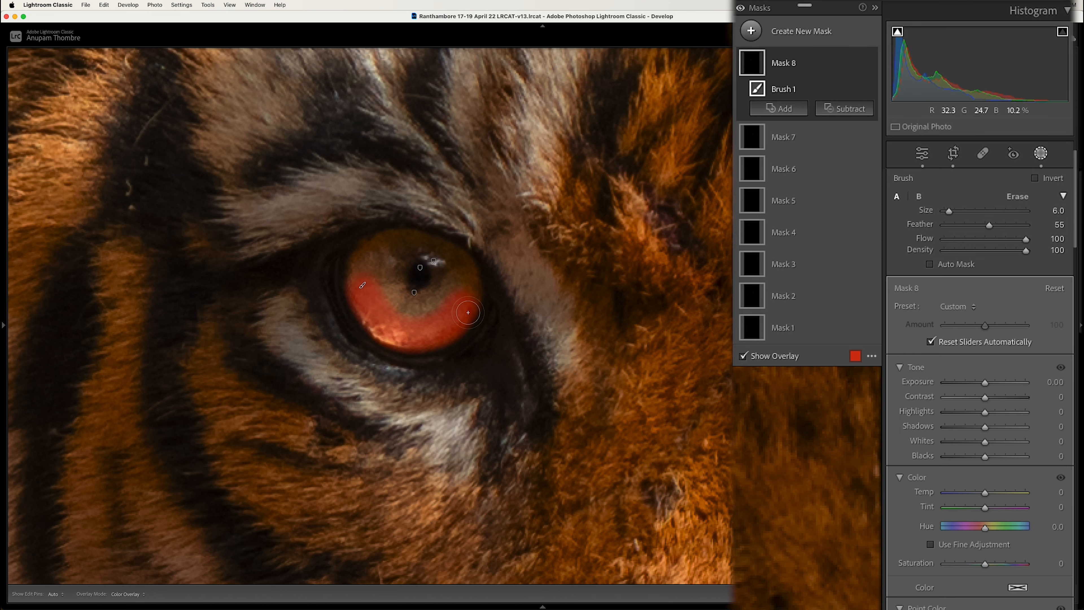
- Intersect the left eye's lower iris mask with a luminance range of 0/0 to 27/60 and lower its Exposure to -0.88
left_click(854, 63)
mouse_move(888, 129)
left_click(804, 286)
left_click_drag(1031, 201, 987, 215)
left_click_drag(988, 383, 977, 383)
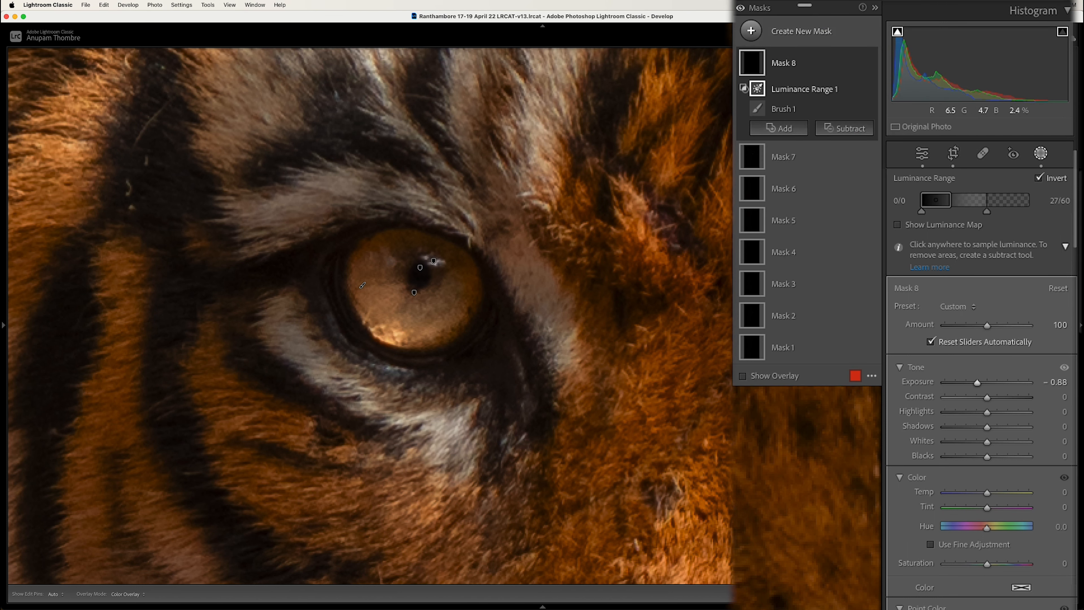
- Create a brush mask with size 3 and feather 55, and paint along the lower eyelid rim of the left eye
left_click(752, 31)
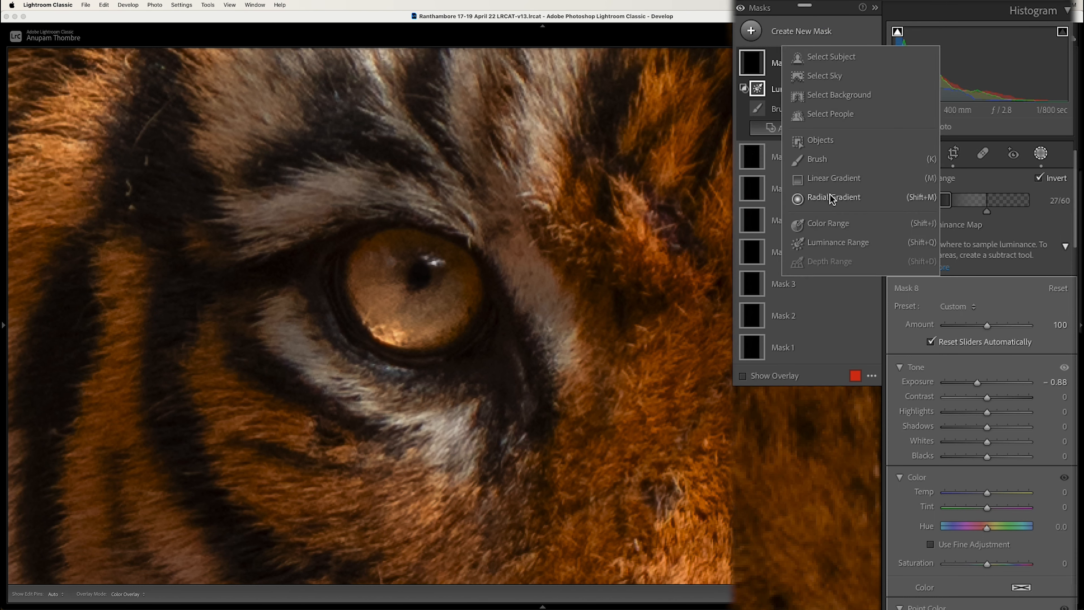
left_click(816, 159)
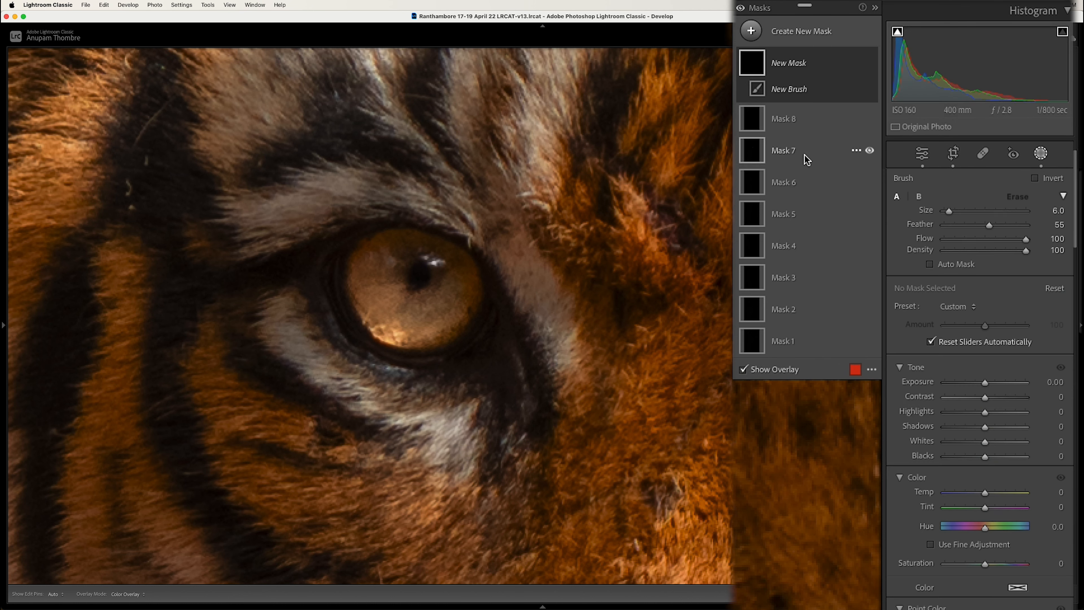
scroll(328, 300, "down", 4)
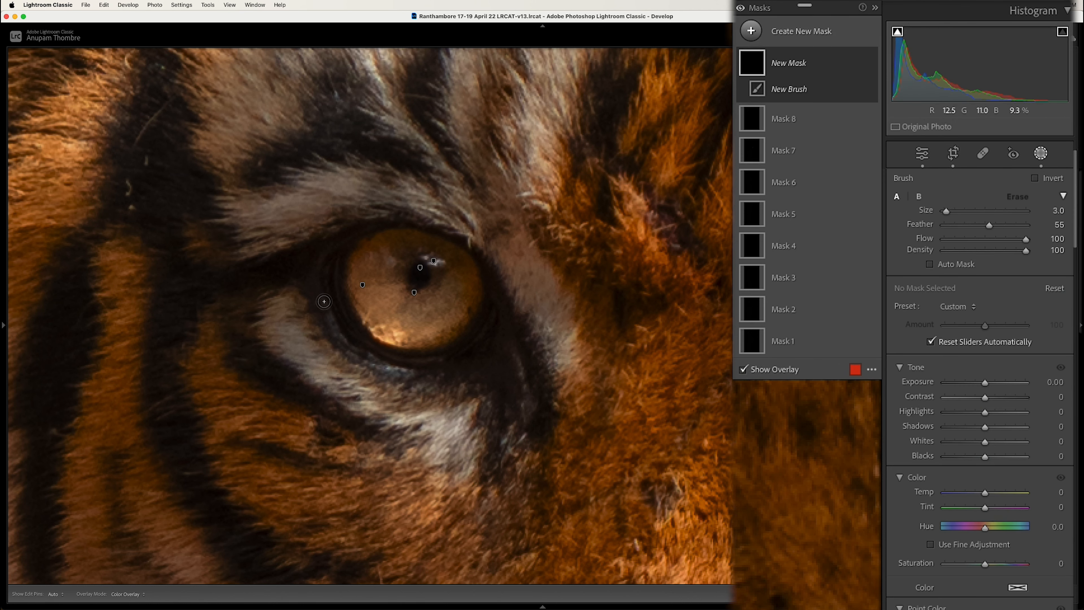
key("h")
mouse_move(325, 301)
left_mouse_down()
mouse_move(364, 360)
mouse_move(416, 366)
left_mouse_up()
key("h")
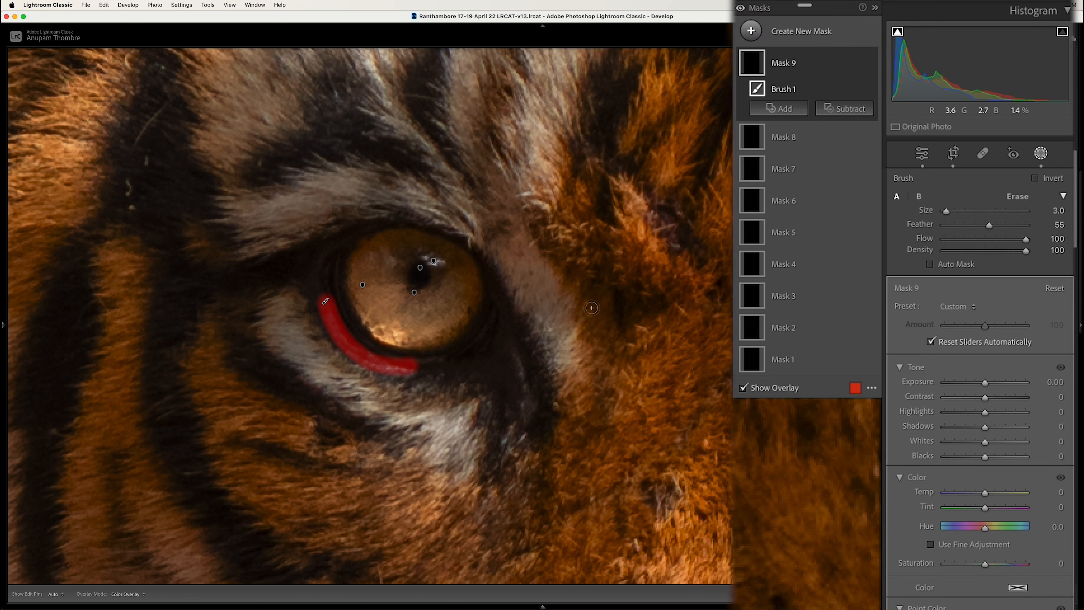
- Intersect the left eye's lower rim mask with a luminance range of 32/57 to 100/100 and raise its Exposure to 0.44
left_click(857, 64)
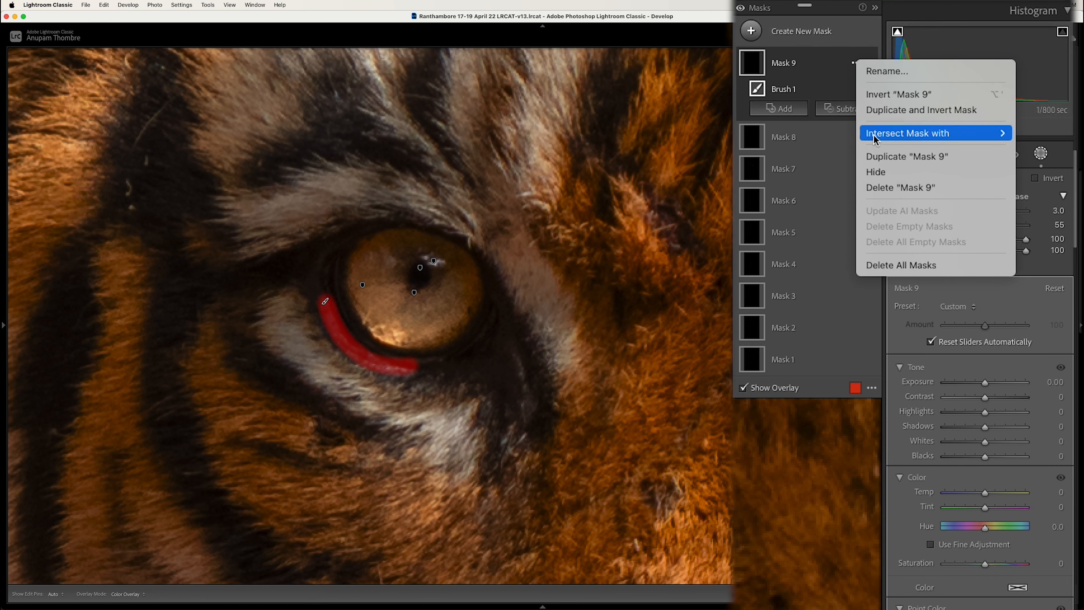
mouse_move(871, 133)
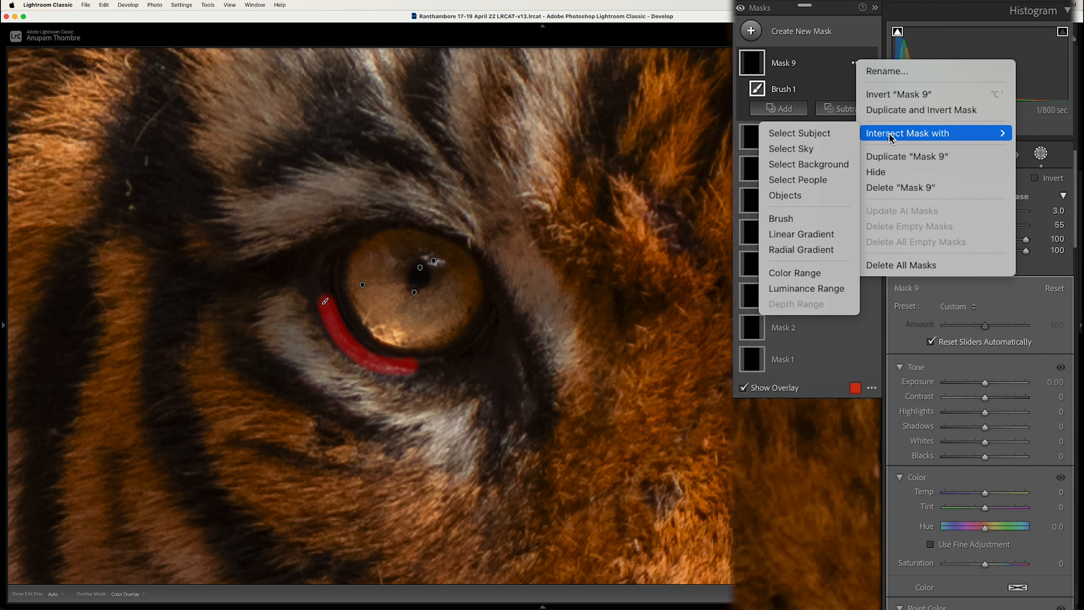
left_click(798, 290)
left_click_drag(921, 200, 983, 207)
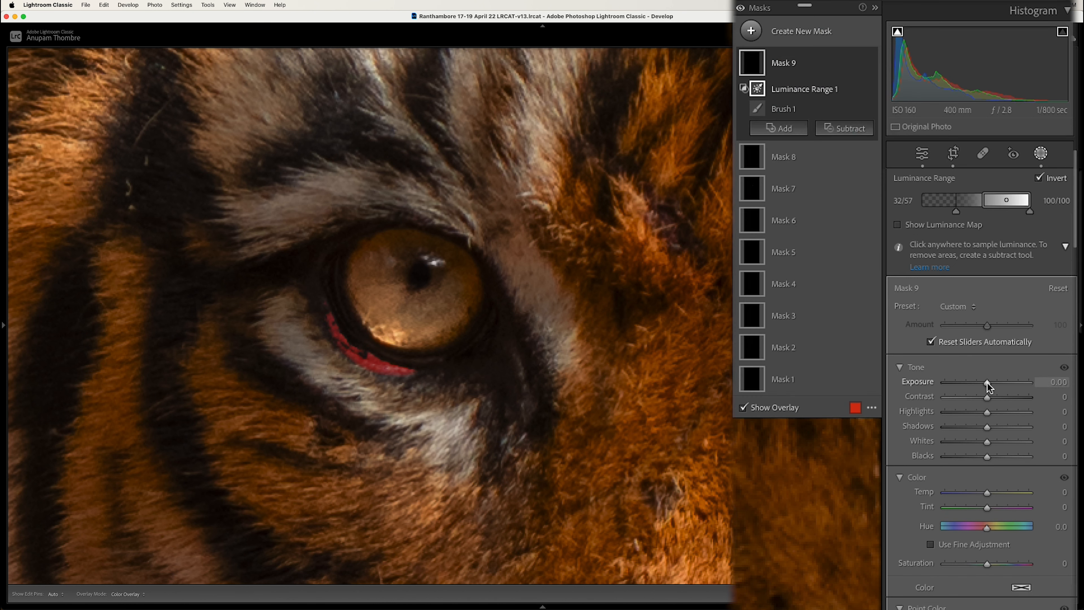
left_click_drag(988, 386, 992, 386)
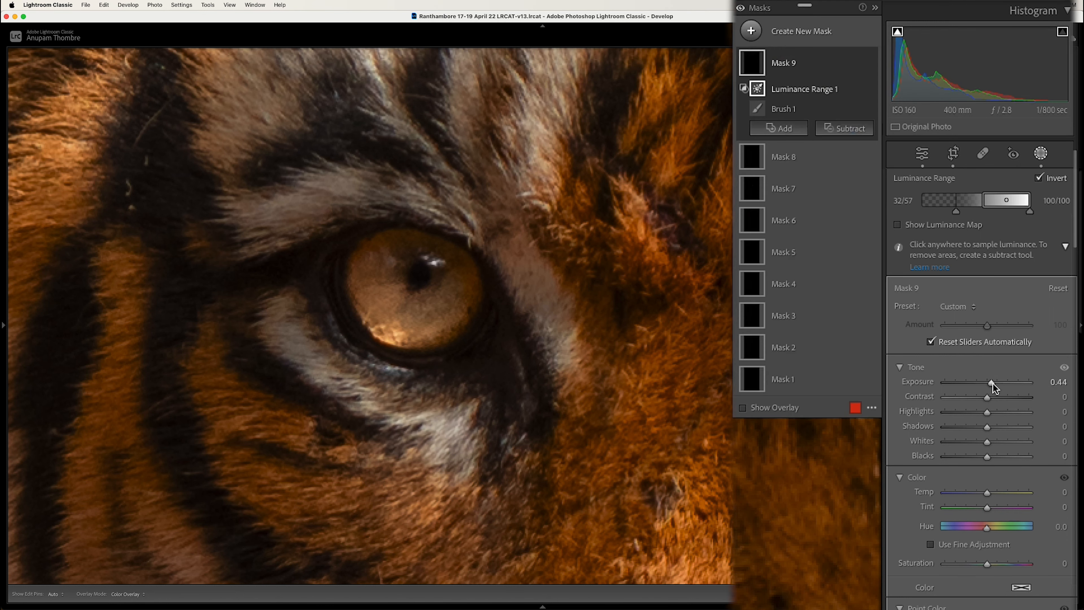
- Create a brush mask with size 5 and feather 55, and paint along the lower eyelid rim of the right eye
left_click_drag(813, 340, 207, 338)
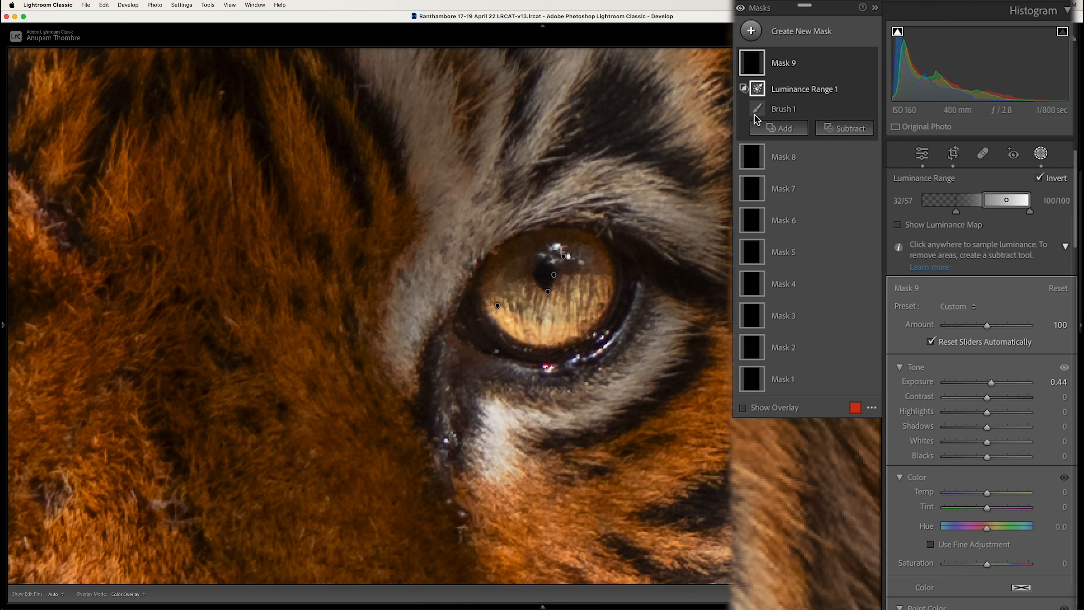
left_click(751, 32)
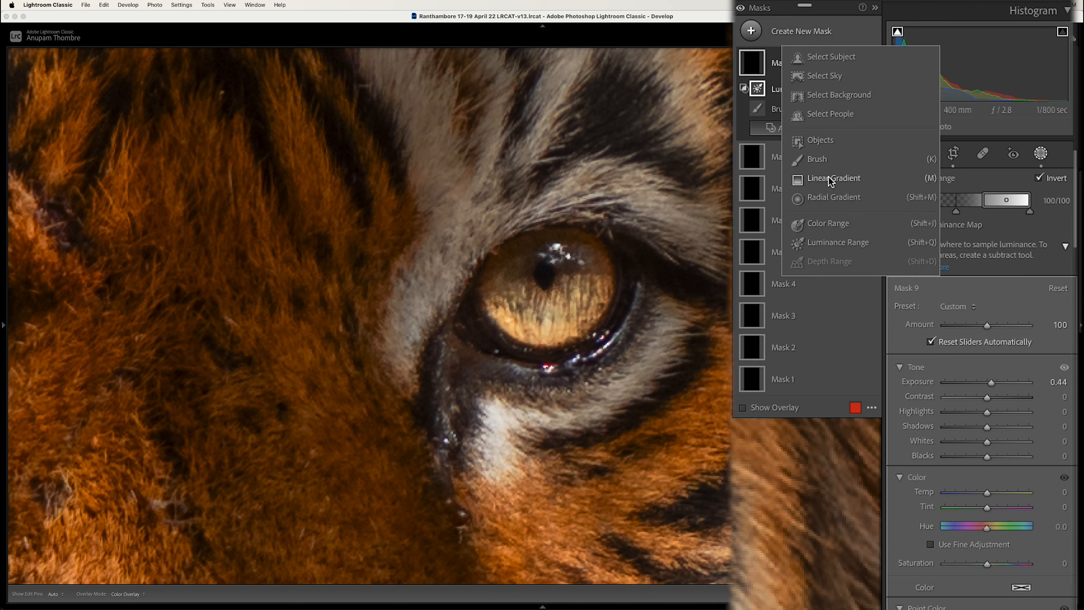
left_click(824, 164)
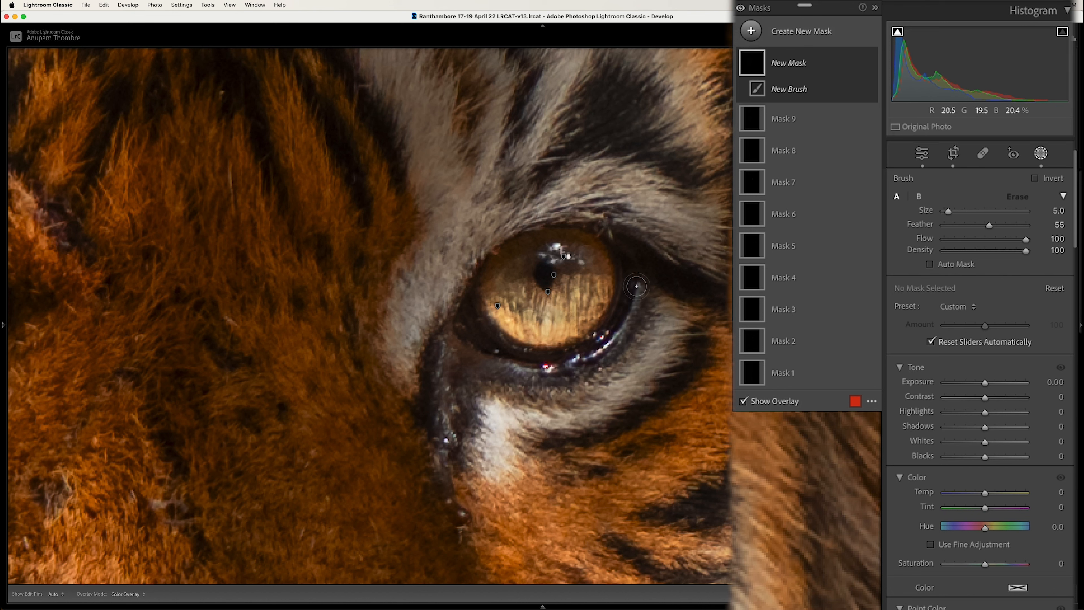
mouse_move(636, 286)
left_mouse_down()
mouse_move(602, 346)
mouse_move(539, 366)
left_mouse_up()
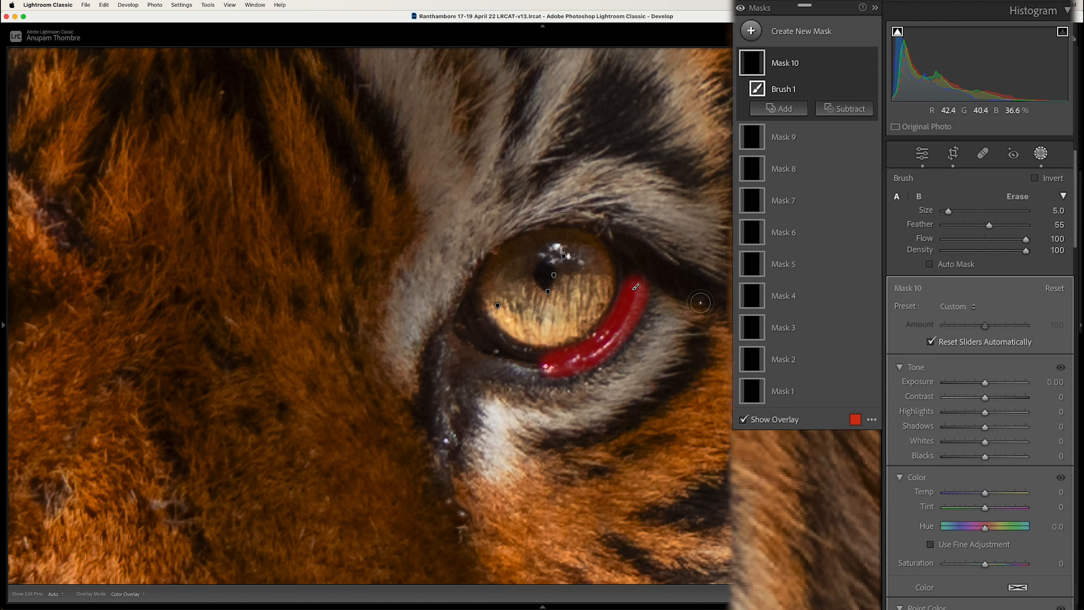
- Intersect the right eye's lower rim mask with a luminance range of 40/82 to 100/100 and raise its Exposure slightly
left_click(857, 64)
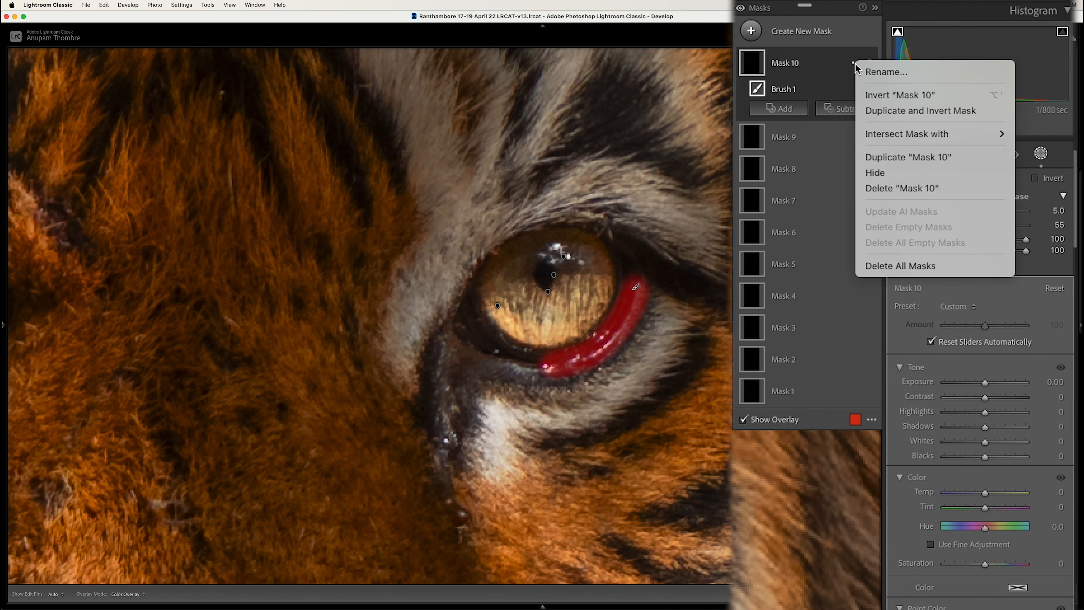
mouse_move(867, 133)
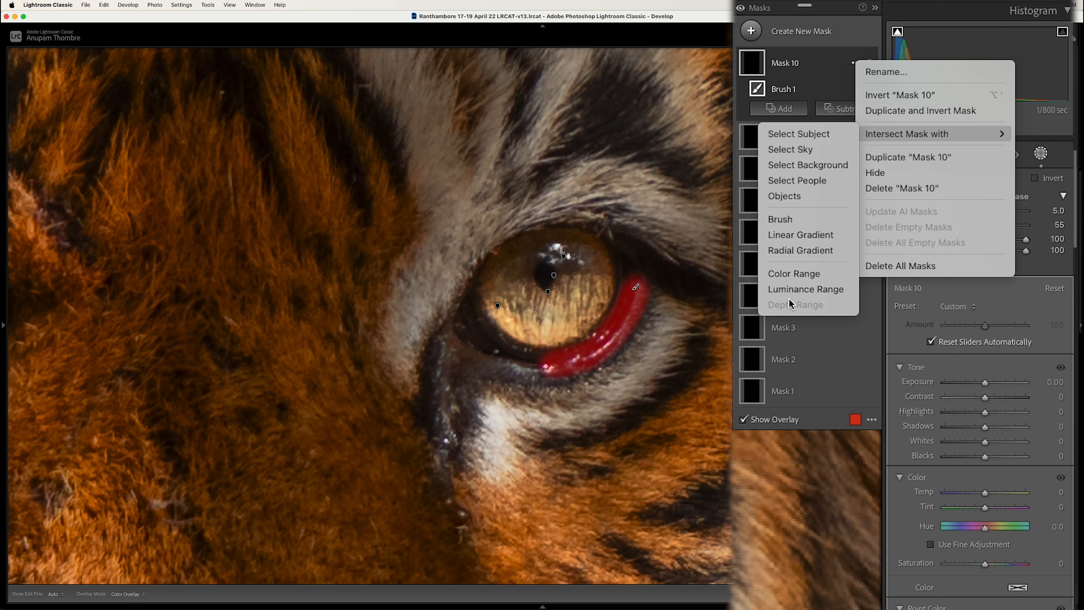
left_click(794, 286)
left_click_drag(923, 200, 965, 211)
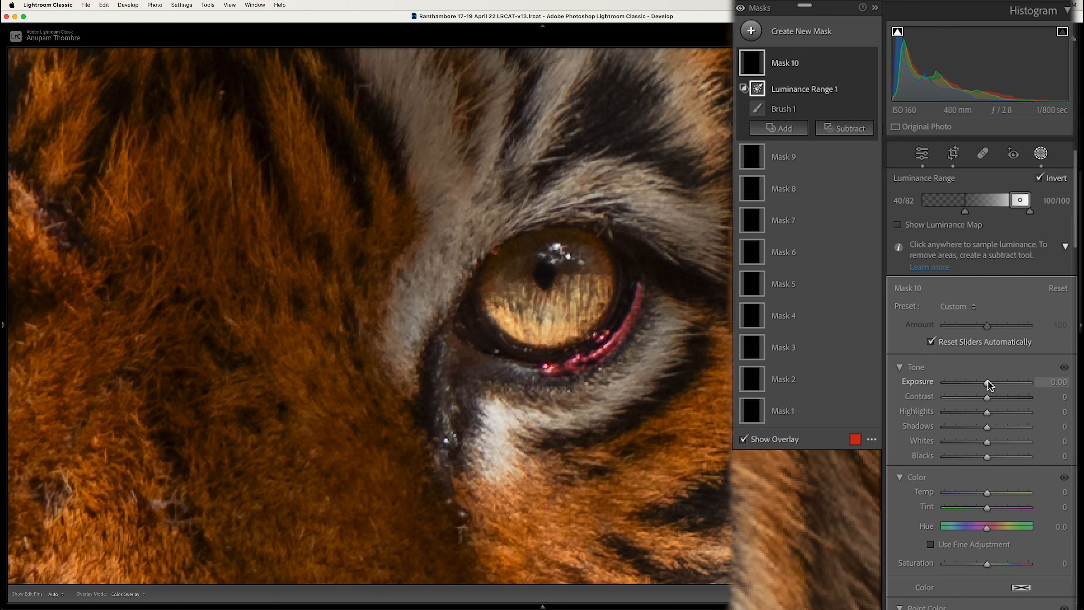
left_click_drag(988, 383, 992, 383)
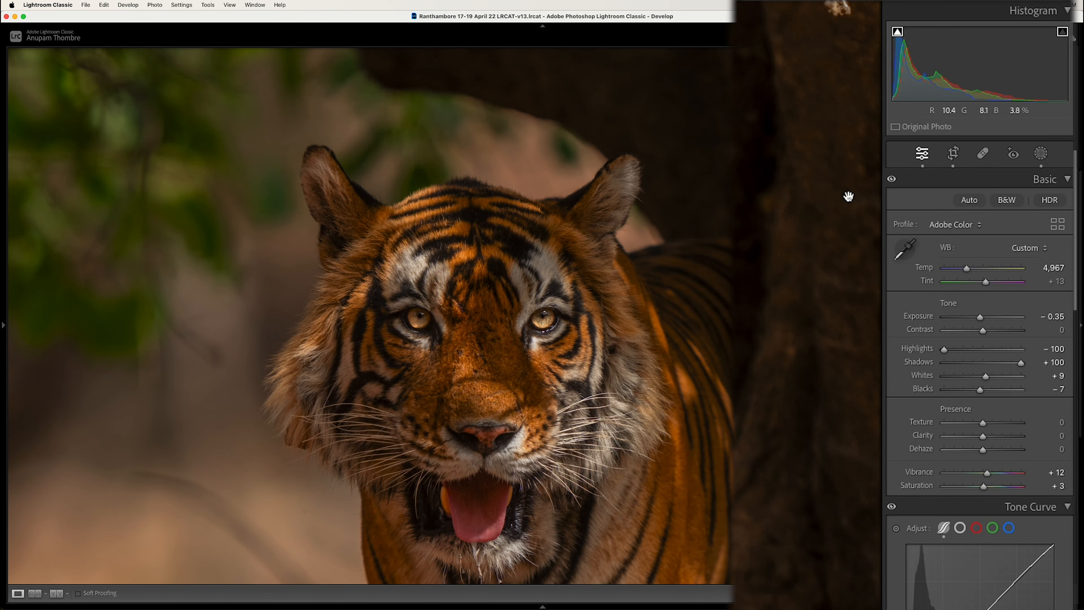
- Compare the whole tiger photo before and after the edits
key("backslash")
key("backslash")
key("backslash")
key("backslash")
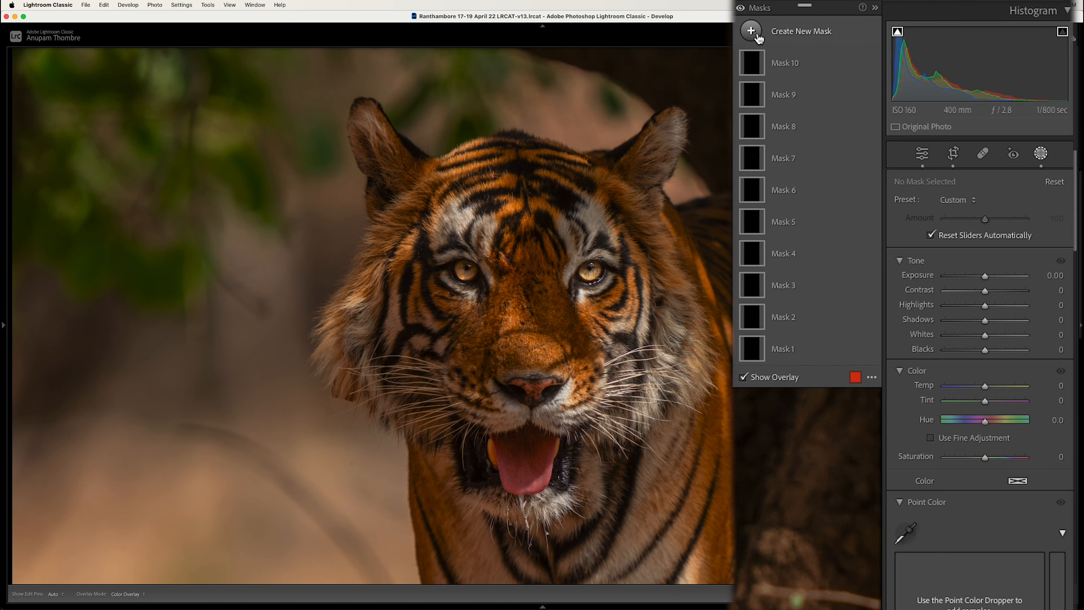
- Create a radial gradient mask with feather 100 as a tall oval over the left side of the tiger's face
left_click(752, 32)
left_click(822, 199)
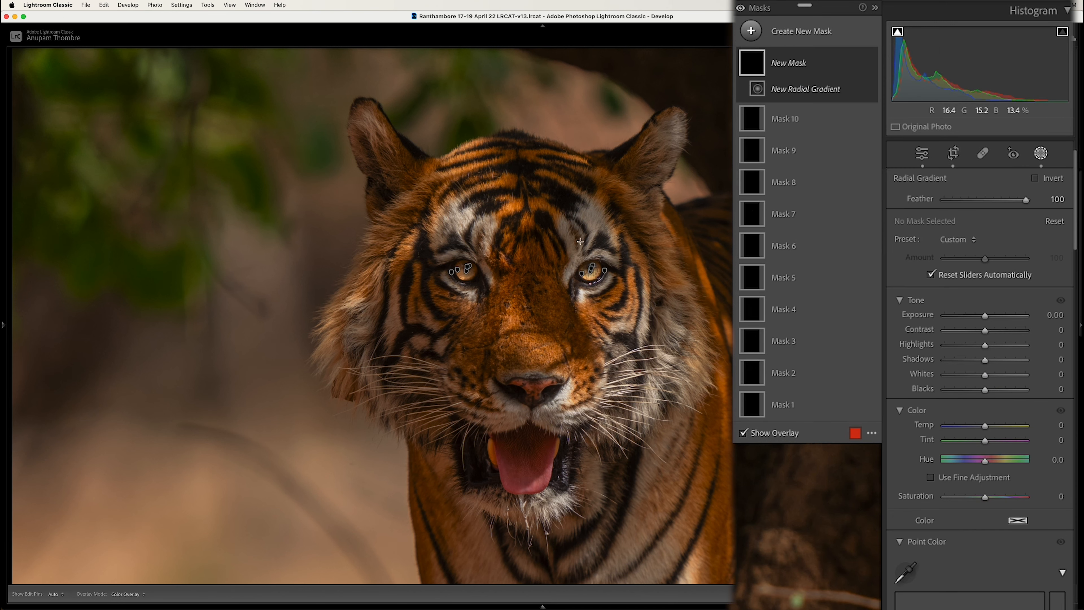
mouse_move(406, 291)
left_mouse_down()
mouse_move(370, 382)
mouse_move(324, 383)
mouse_move(333, 419)
mouse_move(302, 432)
left_mouse_up()
left_click_drag(405, 284, 383, 312)
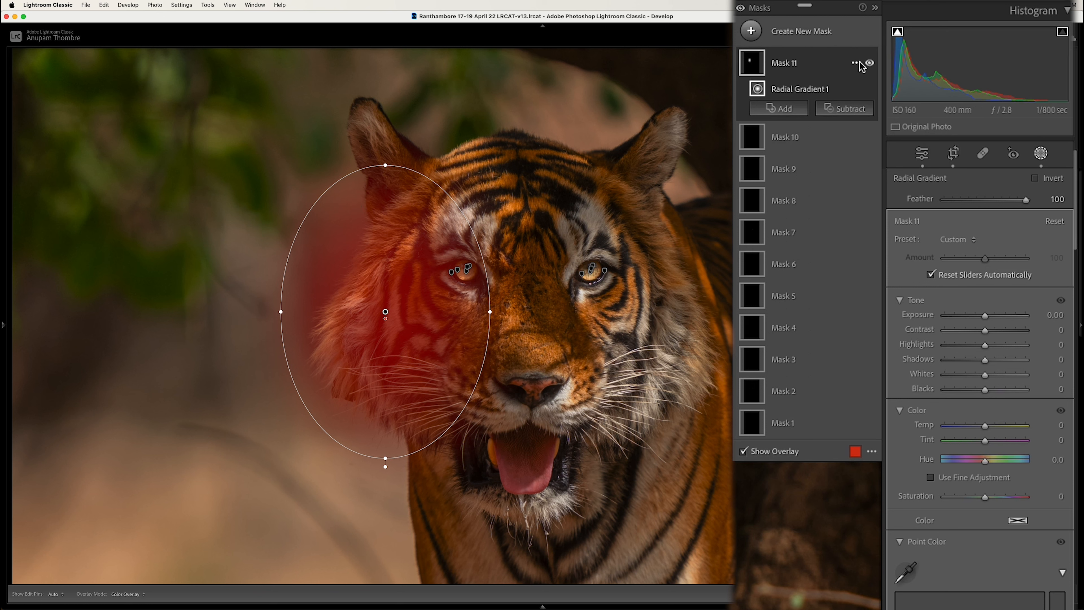
- Intersect the radial mask on the left side of the face with a luminance range of 57/82 to 100/100
left_click(860, 63)
mouse_move(918, 133)
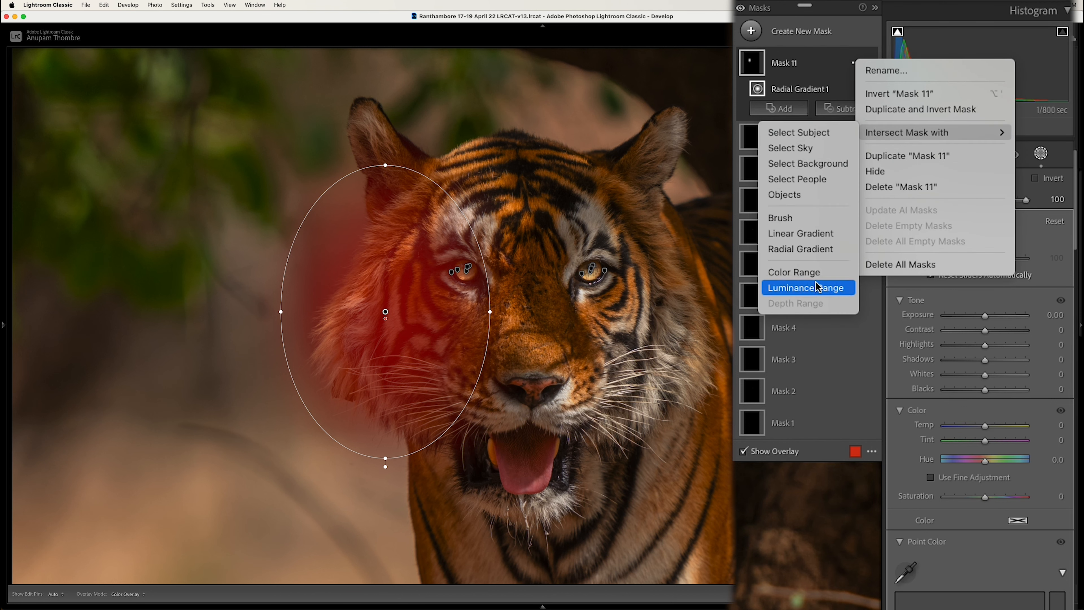
left_click(822, 290)
left_click_drag(929, 209, 1009, 215)
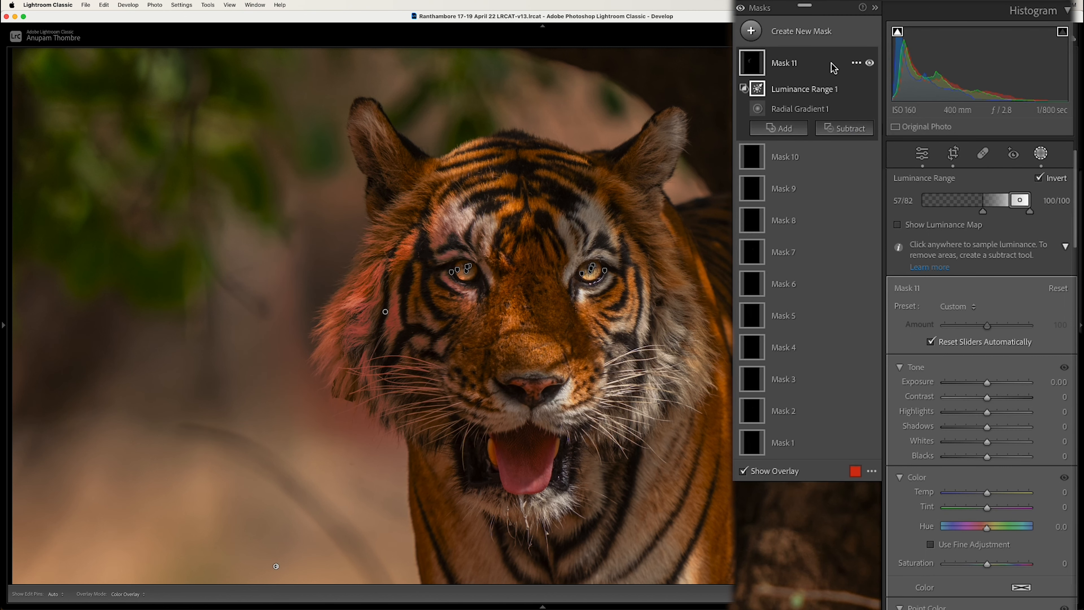
- Subtract the background beside the face from the radial mask with a size 11 brush, then set its Exposure to 0.42 and Highlights to 45
left_click(856, 63)
left_click(827, 60)
left_click(847, 124)
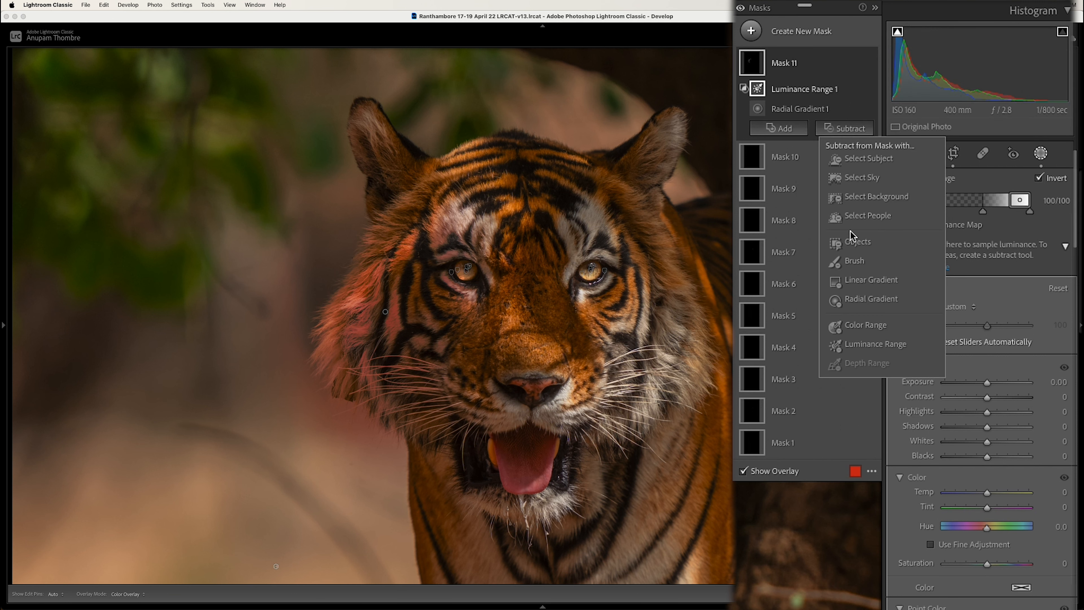
left_click(851, 260)
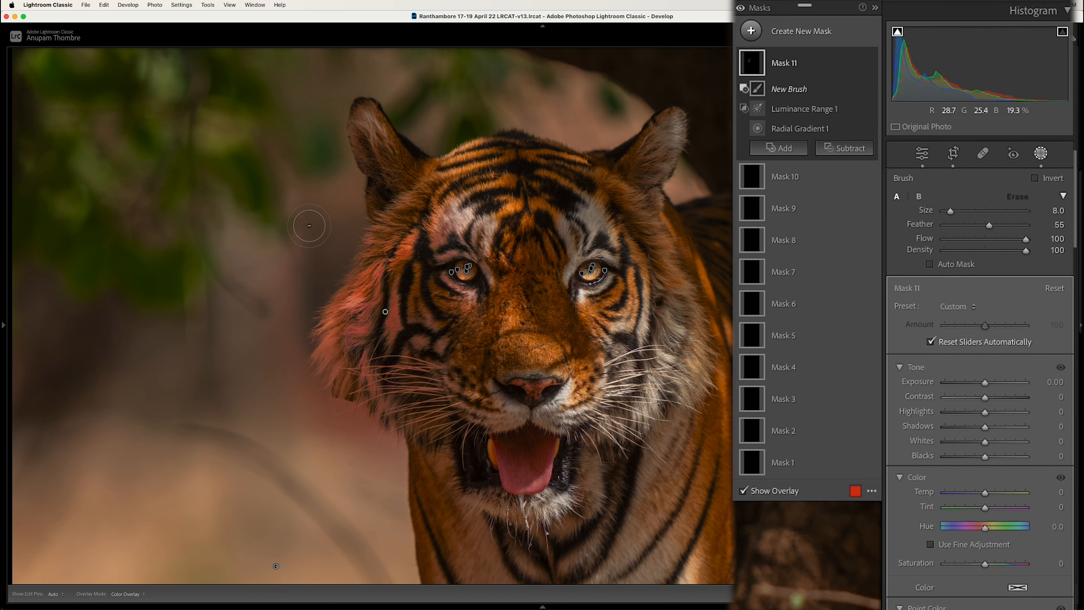
scroll(299, 251, "up", 3)
left_click_drag(285, 283, 285, 275)
mouse_move(277, 354)
left_mouse_down()
mouse_move(278, 332)
mouse_move(280, 384)
left_mouse_up()
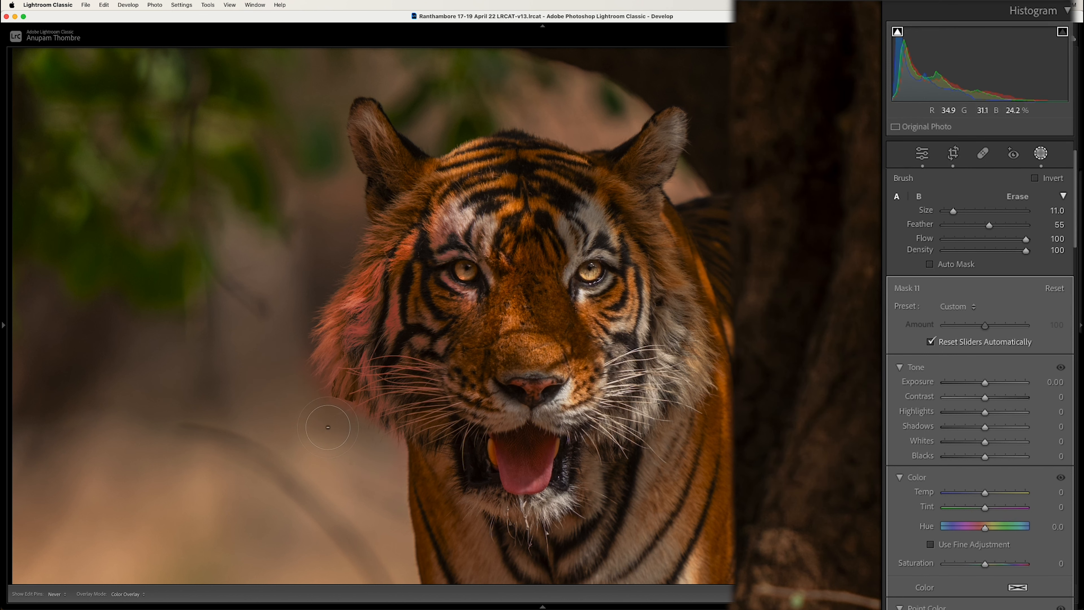
left_click_drag(282, 314, 283, 299)
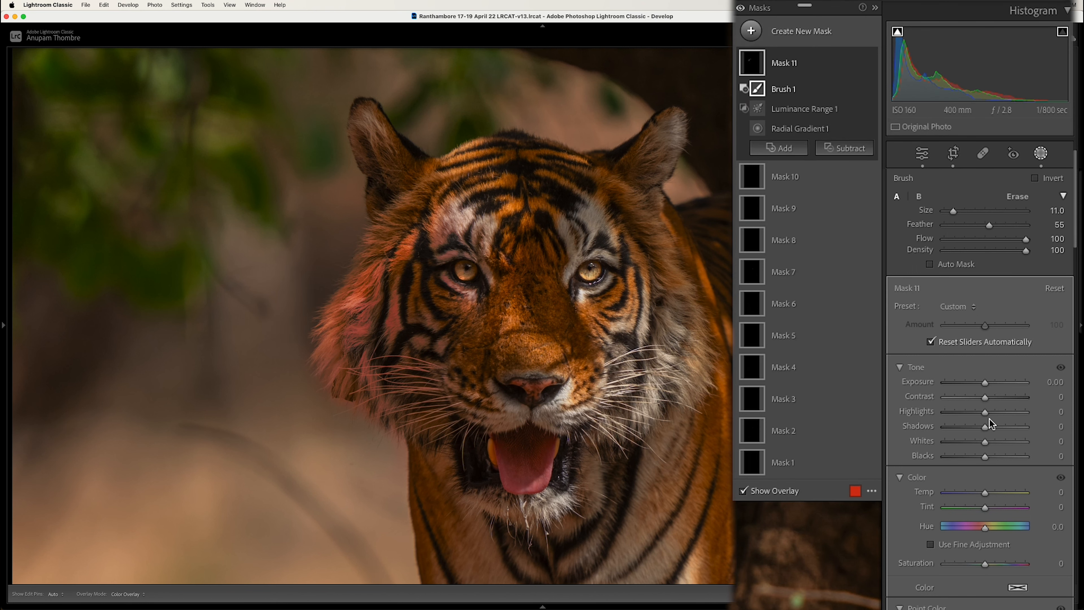
left_click_drag(986, 414, 989, 384)
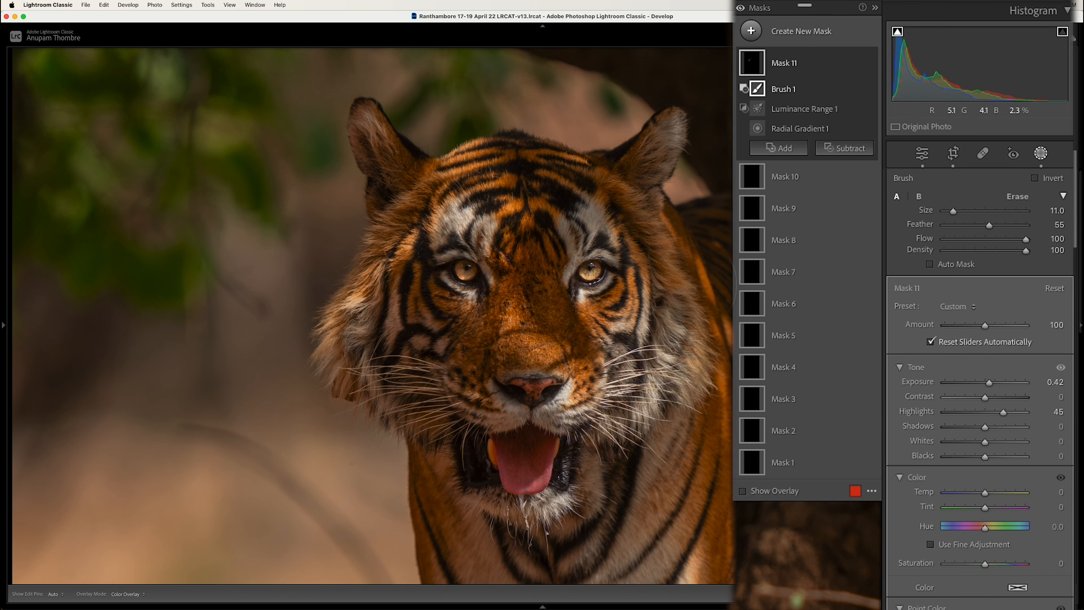
- Create a brush mask and paint the fur along the left edge of the tiger's face, from below the ear down to the cheek, at size 6
left_click(751, 29)
left_click(817, 159)
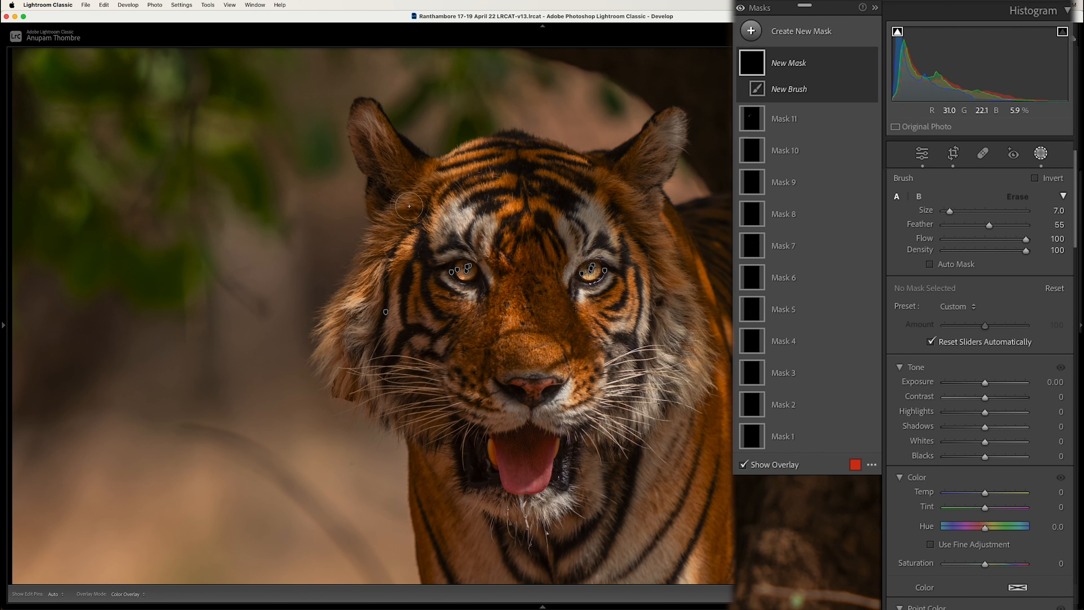
key("h")
mouse_move(416, 199)
left_mouse_down()
mouse_move(363, 263)
mouse_move(338, 318)
mouse_move(331, 344)
mouse_move(344, 346)
mouse_move(345, 379)
mouse_move(369, 367)
mouse_move(362, 374)
mouse_move(362, 285)
mouse_move(359, 300)
mouse_move(419, 194)
left_mouse_up()
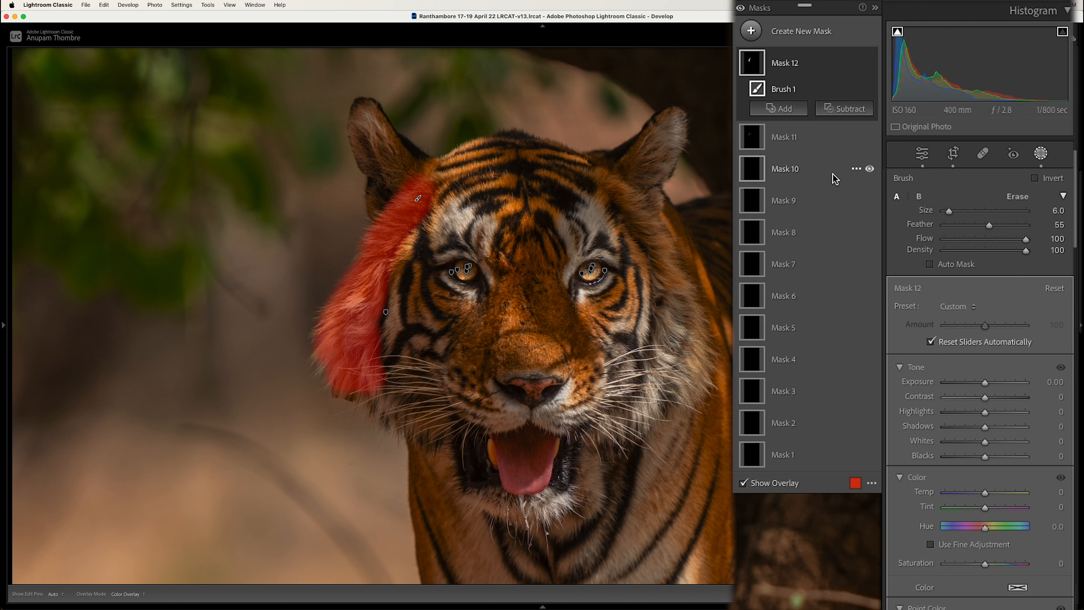
- Intersect the brush mask on the left cheek fur with a luminance range of 54/79 to 100/100
left_click(856, 64)
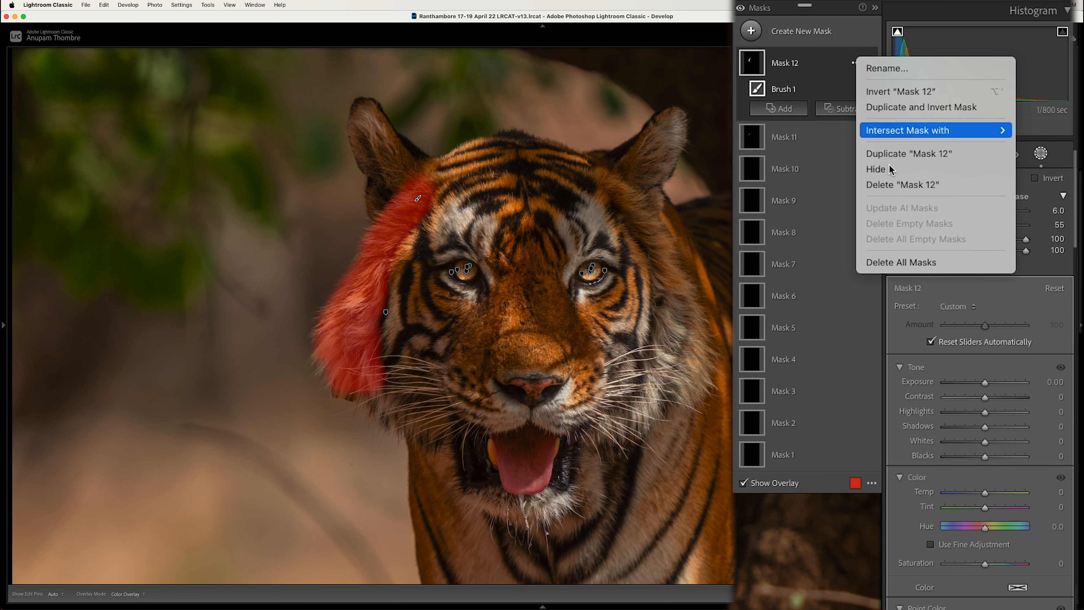
mouse_move(871, 130)
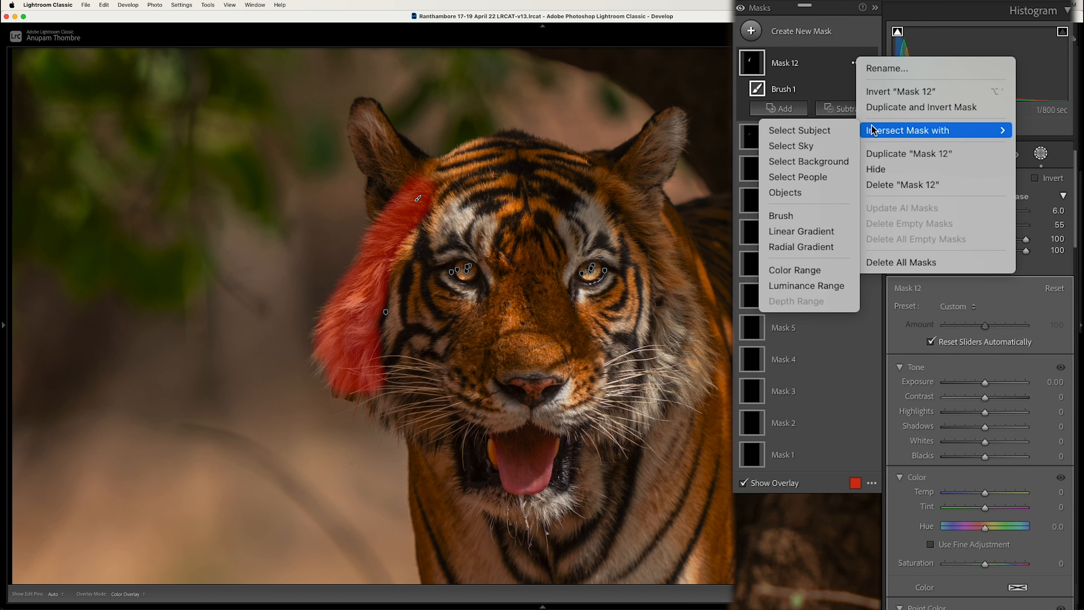
left_click(803, 286)
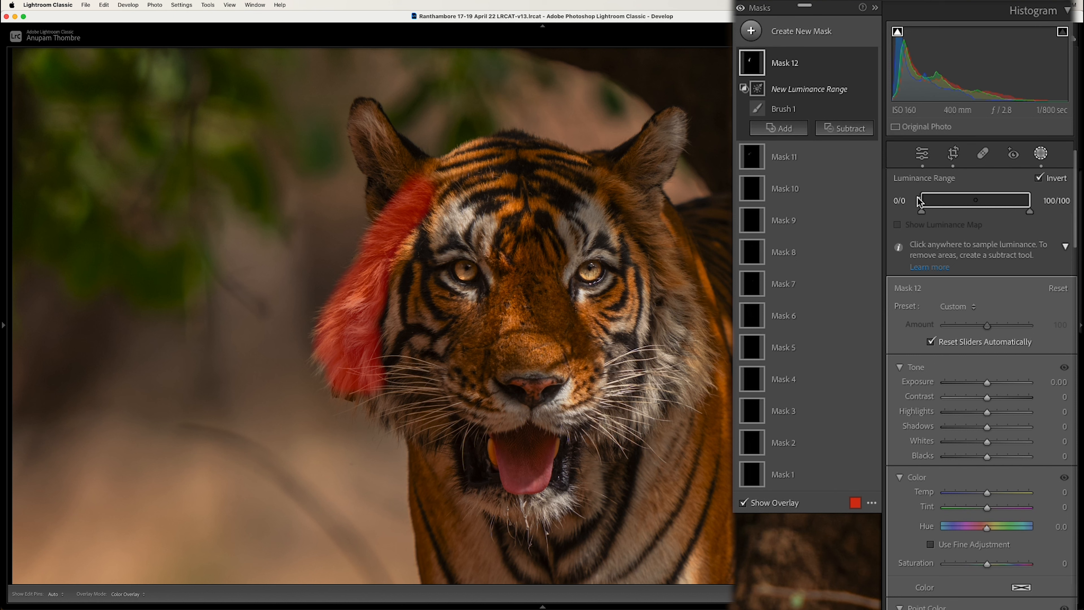
left_click_drag(919, 201, 1006, 212)
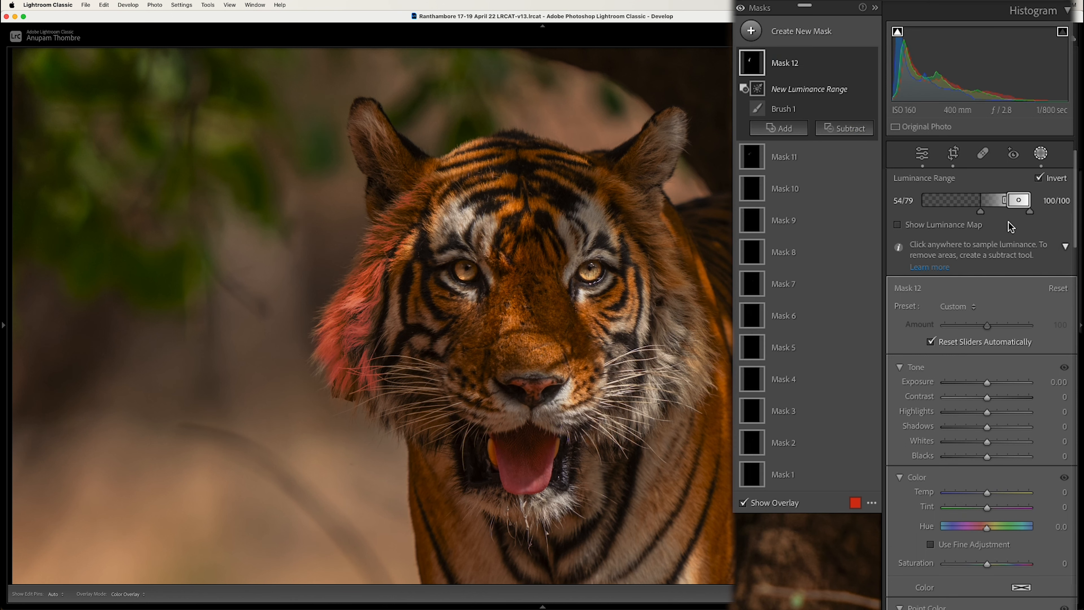
- Subtract the bright patch on the left cheek from the mask with a size 6 brush, then set its Exposure to 0.28
left_click(844, 129)
left_click(854, 259)
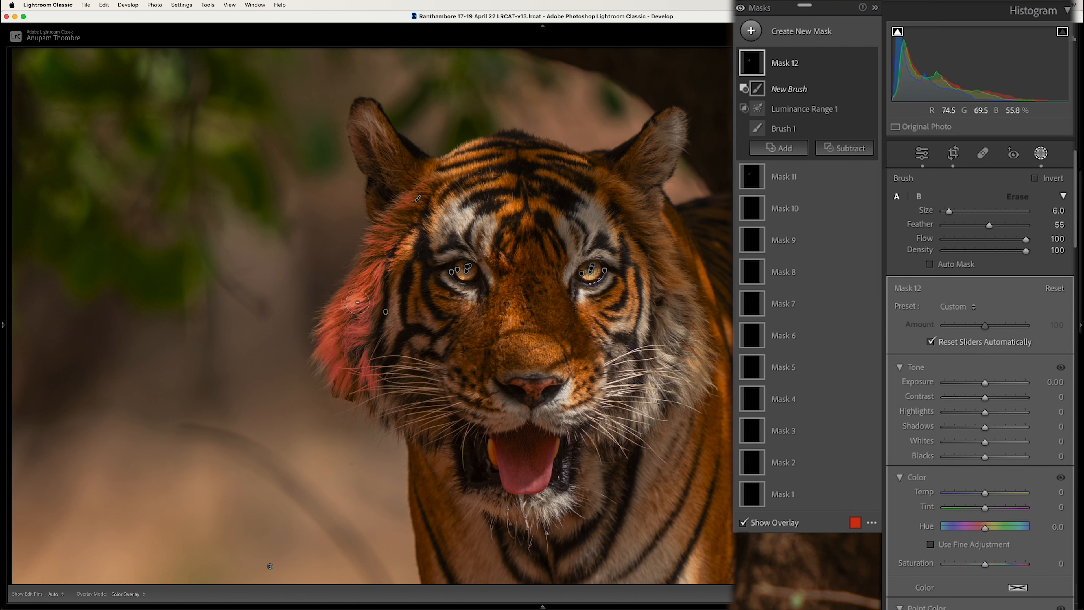
mouse_move(356, 301)
left_mouse_down()
mouse_move(348, 306)
mouse_move(357, 302)
left_mouse_up()
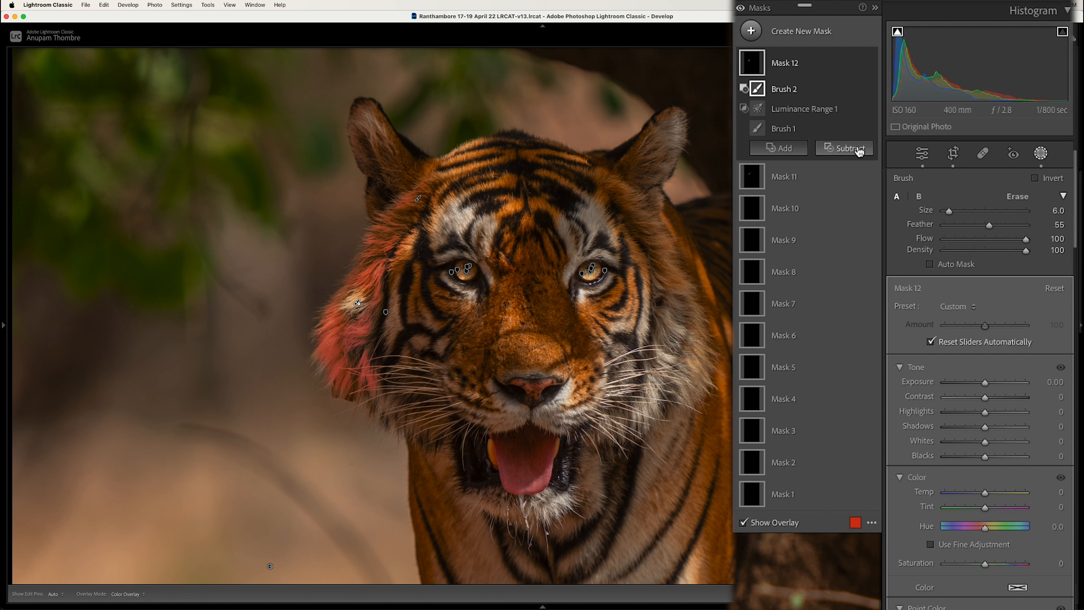
left_click_drag(986, 384, 988, 383)
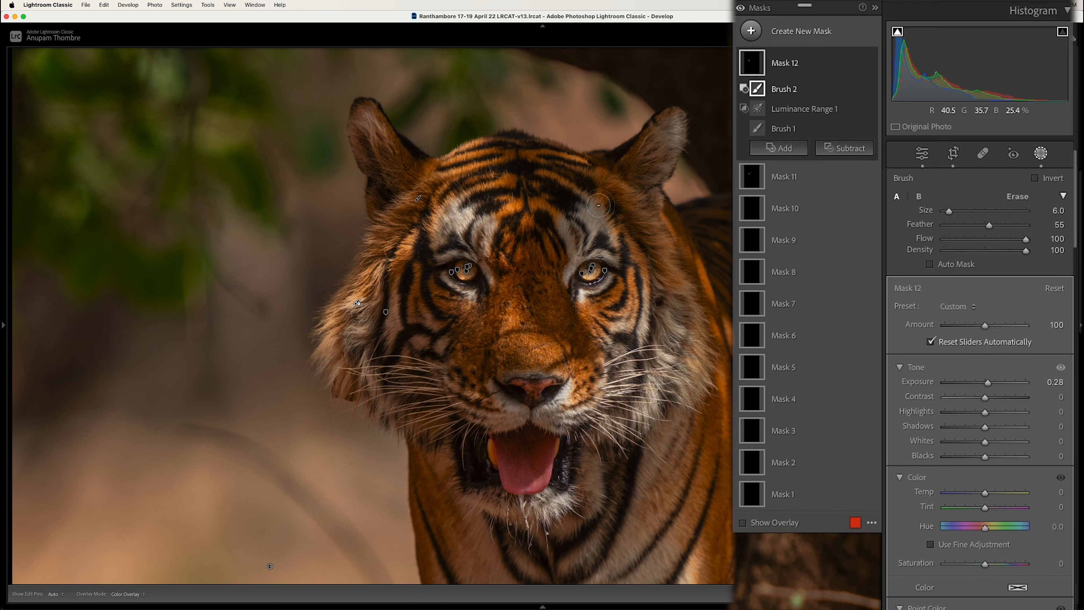
- Create a size 6 brush mask over the fur along the right side of the tiger's face, from the ear base downward
left_click(752, 31)
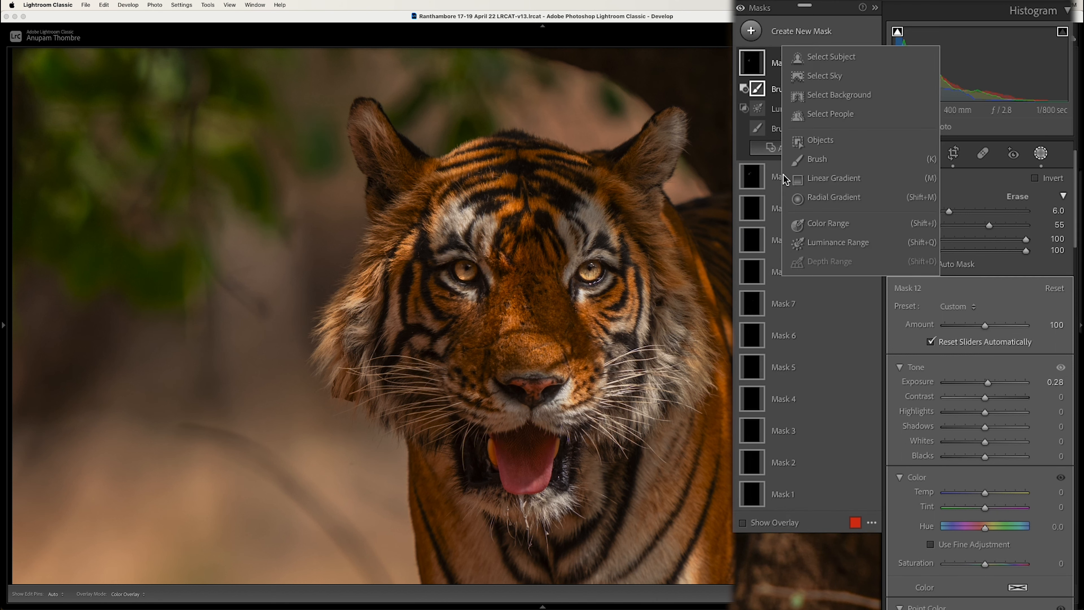
left_click(818, 160)
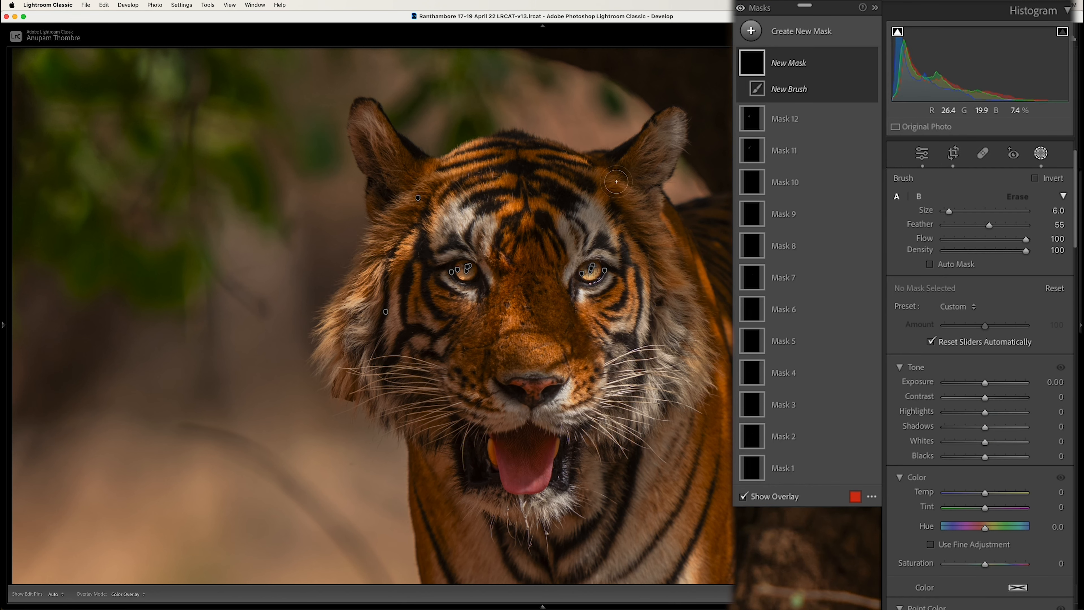
mouse_move(612, 179)
left_mouse_down()
mouse_move(654, 229)
mouse_move(683, 295)
left_mouse_up()
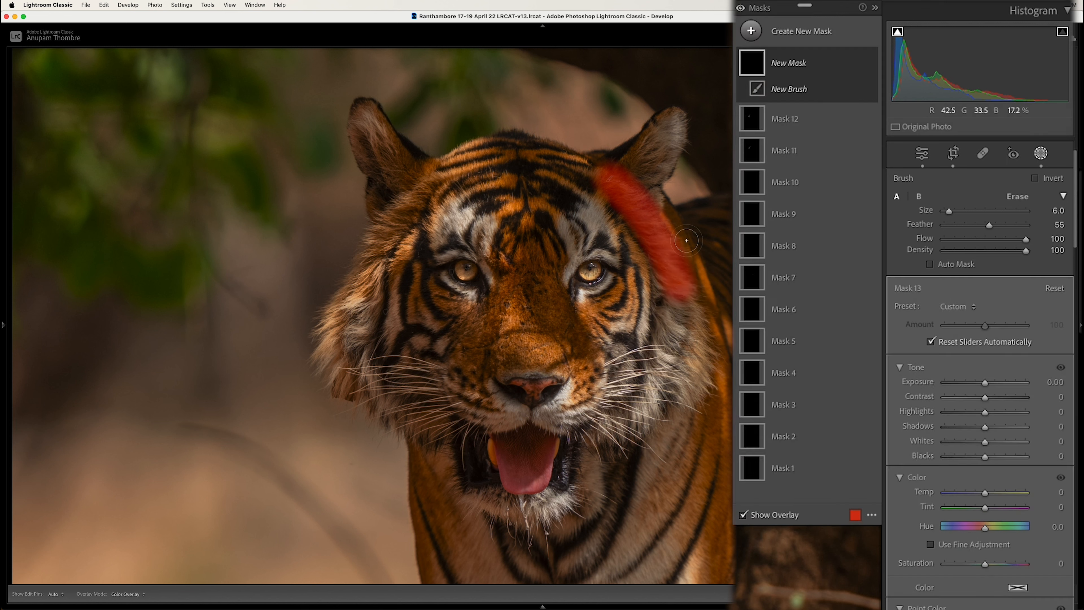
- Intersect the right-side fur mask with a luminance range limited to the brighter tones and raise its Exposure slightly
left_click(857, 65)
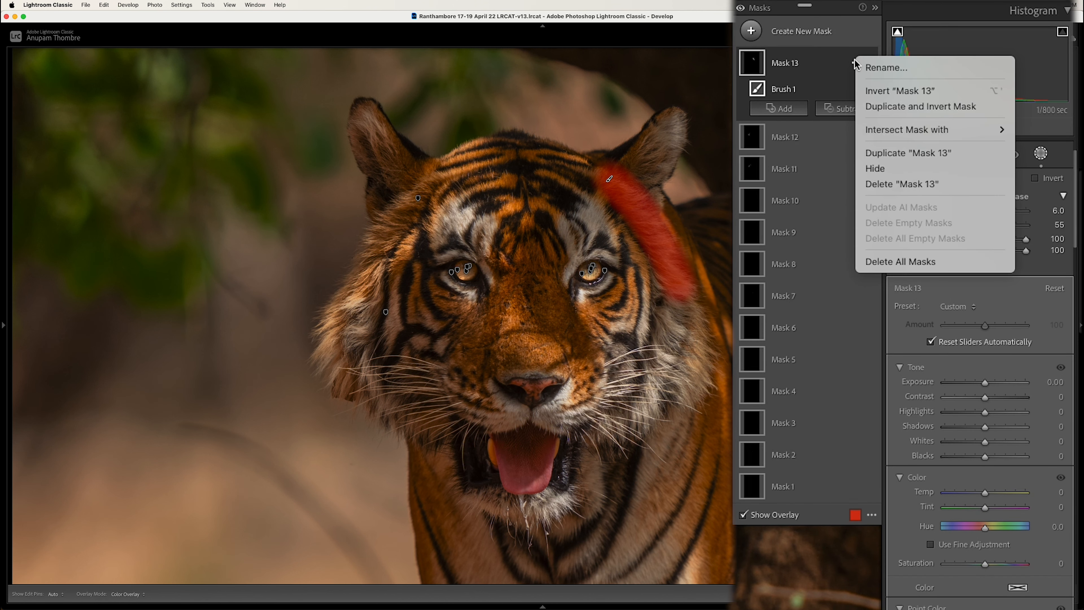
mouse_move(901, 130)
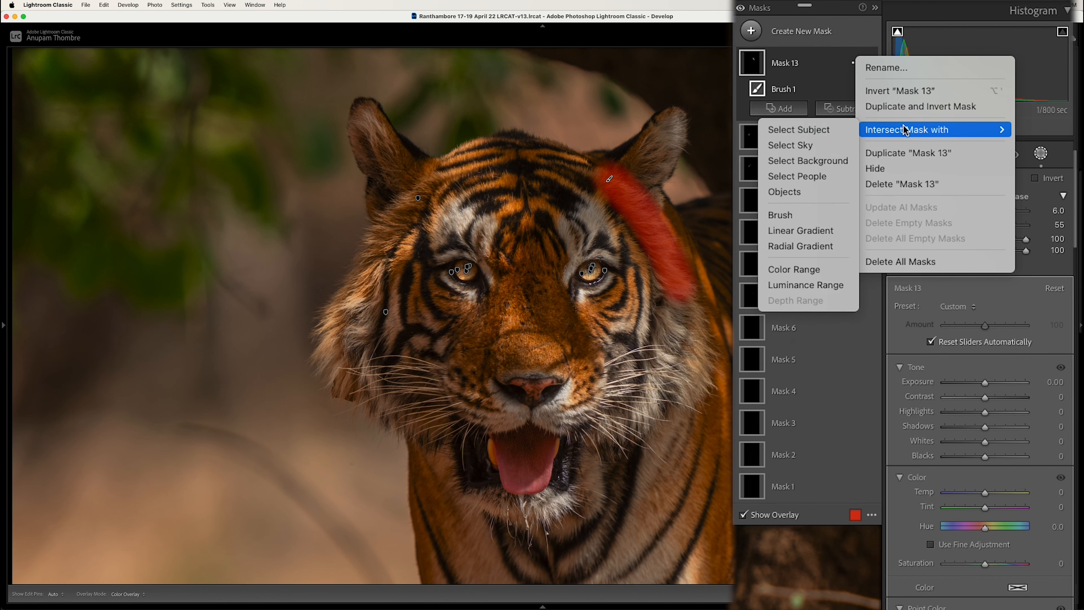
left_click(833, 286)
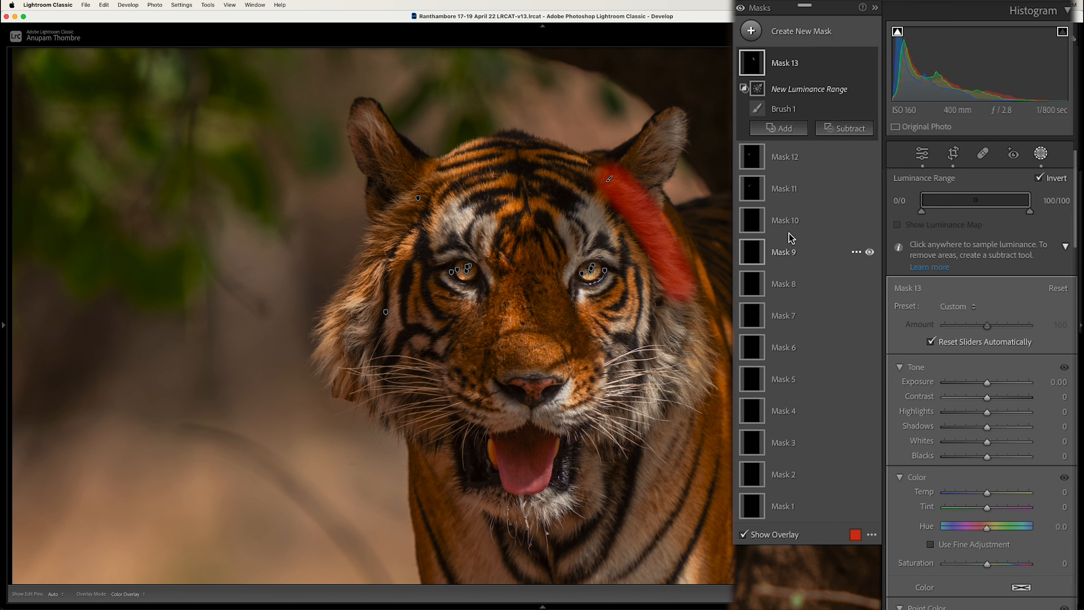
left_click_drag(922, 210, 986, 216)
left_click_drag(996, 218, 956, 212)
left_click_drag(989, 383, 997, 386)
- Create a size 6 brush mask covering the inside of both of the tiger's ears
key("k")
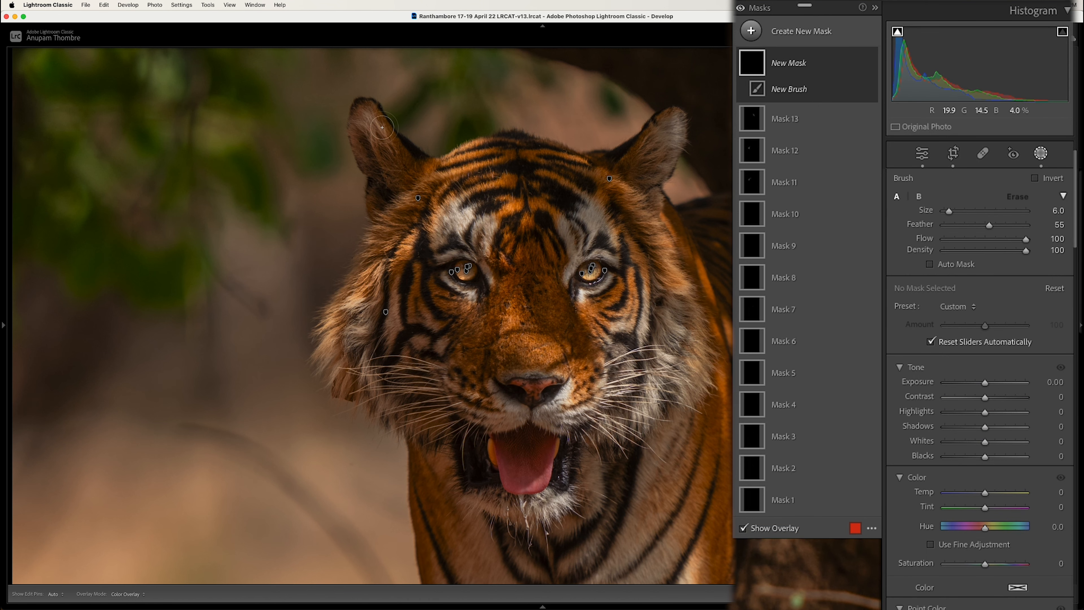
mouse_move(366, 121)
left_mouse_down()
mouse_move(382, 152)
mouse_move(366, 124)
left_mouse_up()
mouse_move(674, 125)
left_mouse_down()
mouse_move(656, 161)
mouse_move(654, 148)
left_mouse_up()
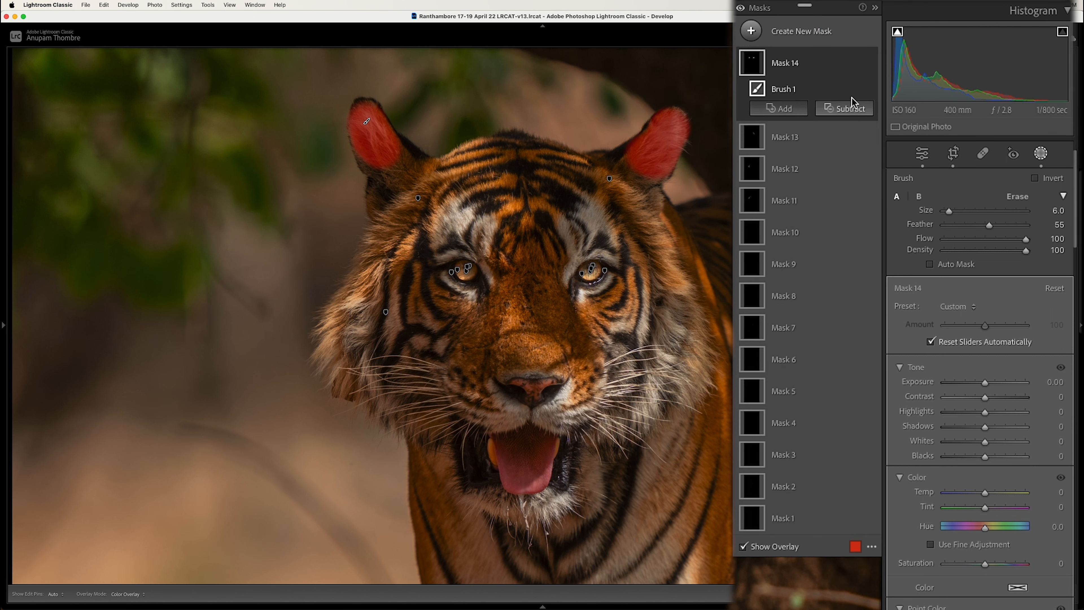
- Intersect the ear mask with a luminance range of 44/99 to 100/100, setting its Highlights to 100 and Exposure to 0.59
left_click(854, 64)
mouse_move(918, 133)
left_click(807, 288)
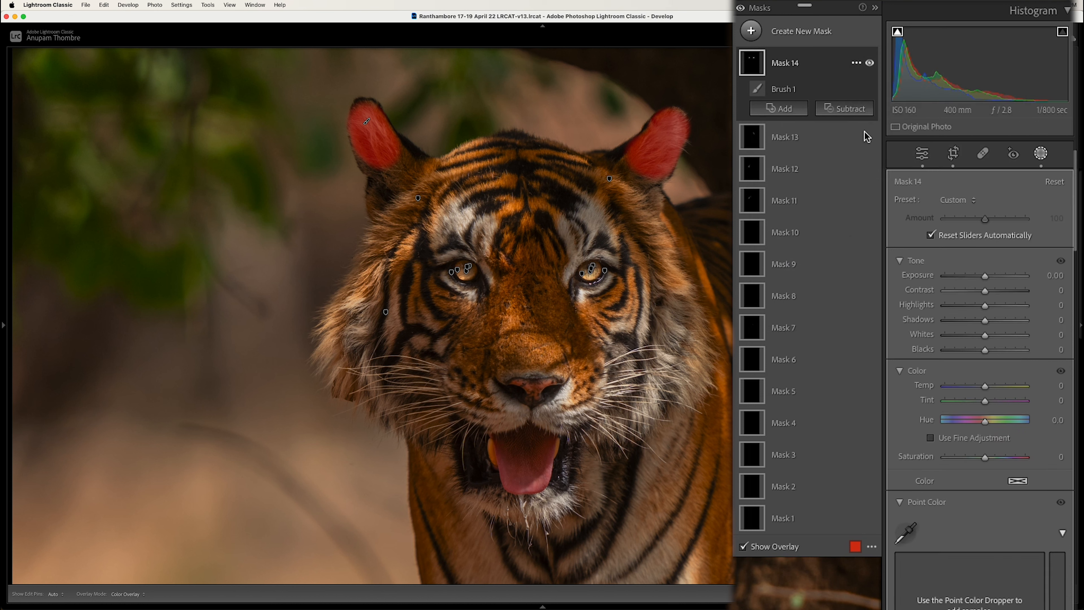
left_click_drag(921, 200, 970, 207)
left_click_drag(989, 413, 1042, 418)
left_click_drag(987, 383, 992, 381)
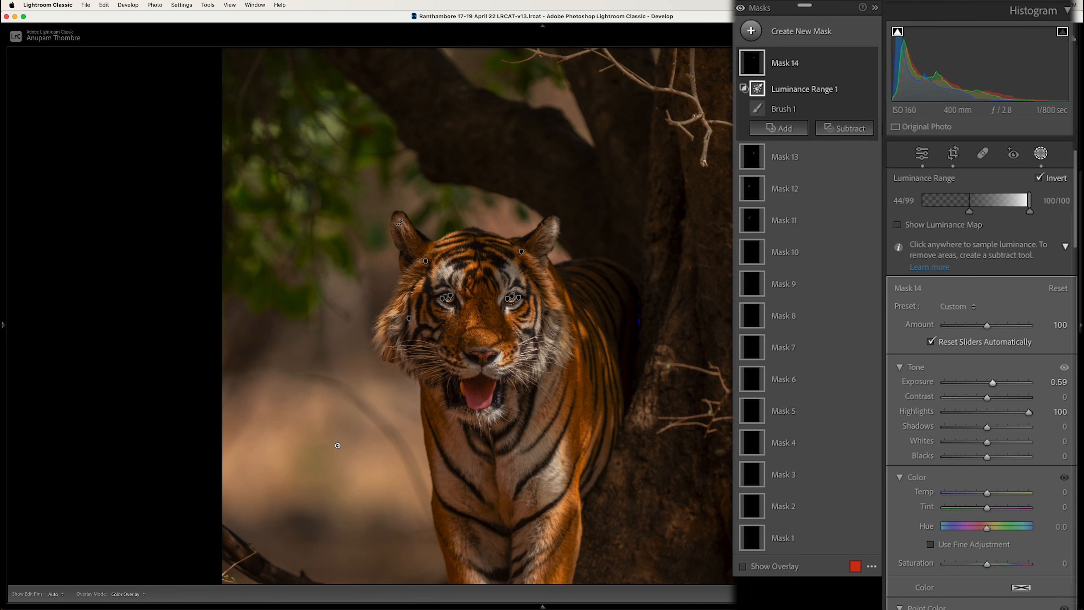
- Create a radial gradient mask with feather 100 as a tall oval over the bridge of the tiger's nose
left_click(751, 31)
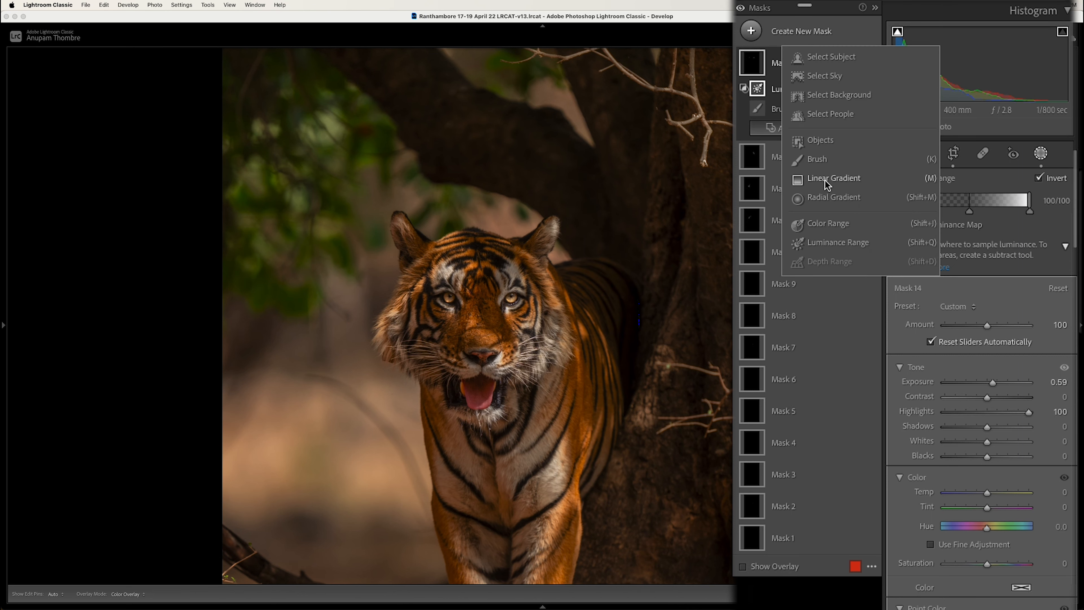
left_click(826, 194)
left_click_drag(486, 322, 508, 366)
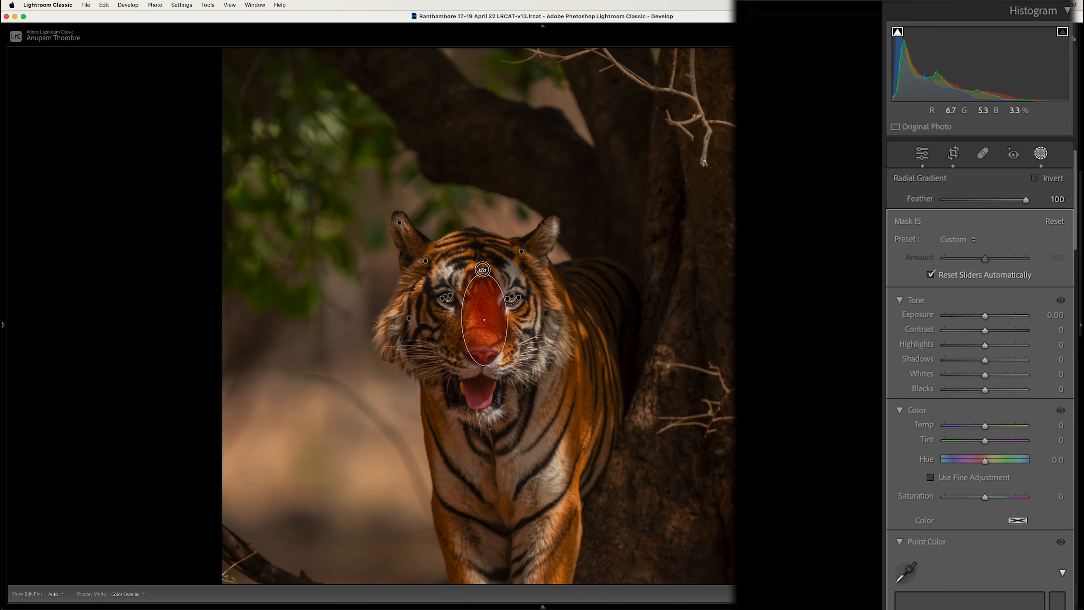
left_click_drag(484, 320, 483, 331)
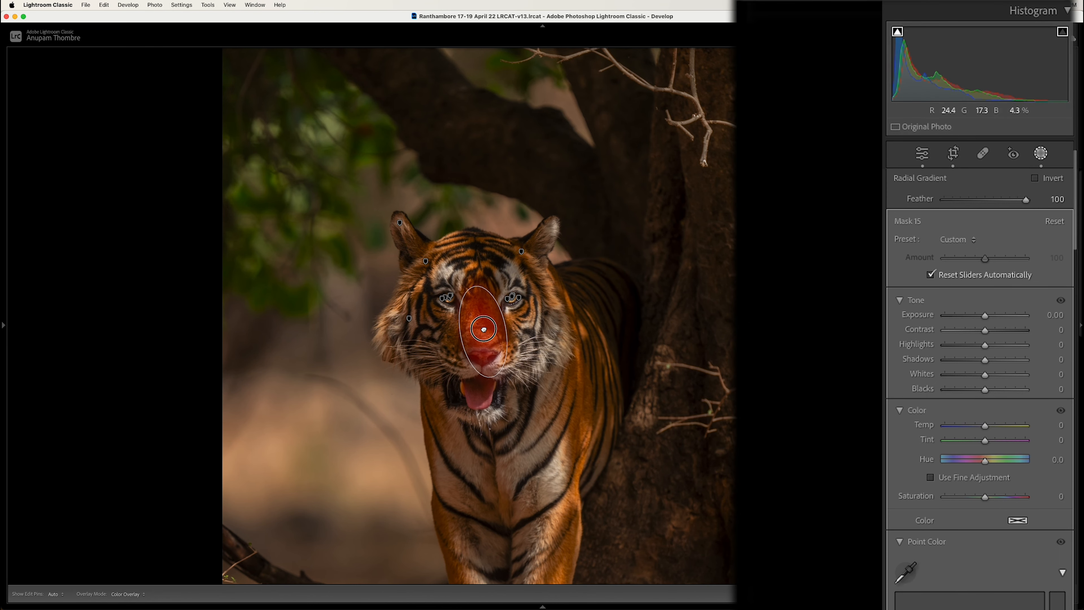
- Intersect the radial mask on the nose bridge with a luminance range of 39/99 to 100/100
left_click(855, 65)
mouse_move(885, 129)
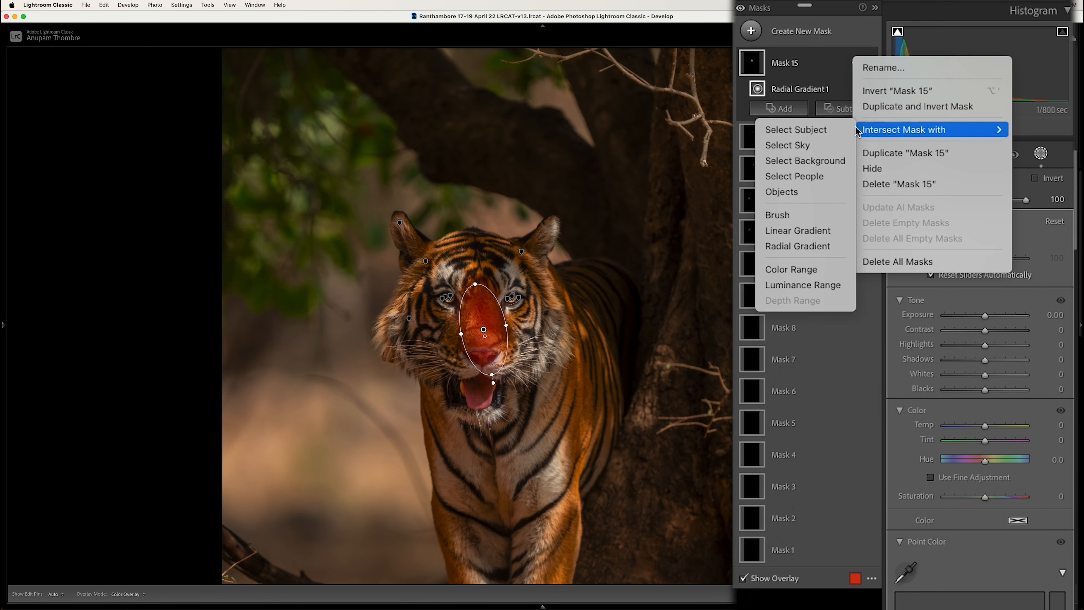
left_click(803, 285)
left_click_drag(924, 200, 966, 211)
- Set the nose bridge mask's Highlights to 97 and Exposure to 0.70
left_click_drag(986, 412, 1021, 413)
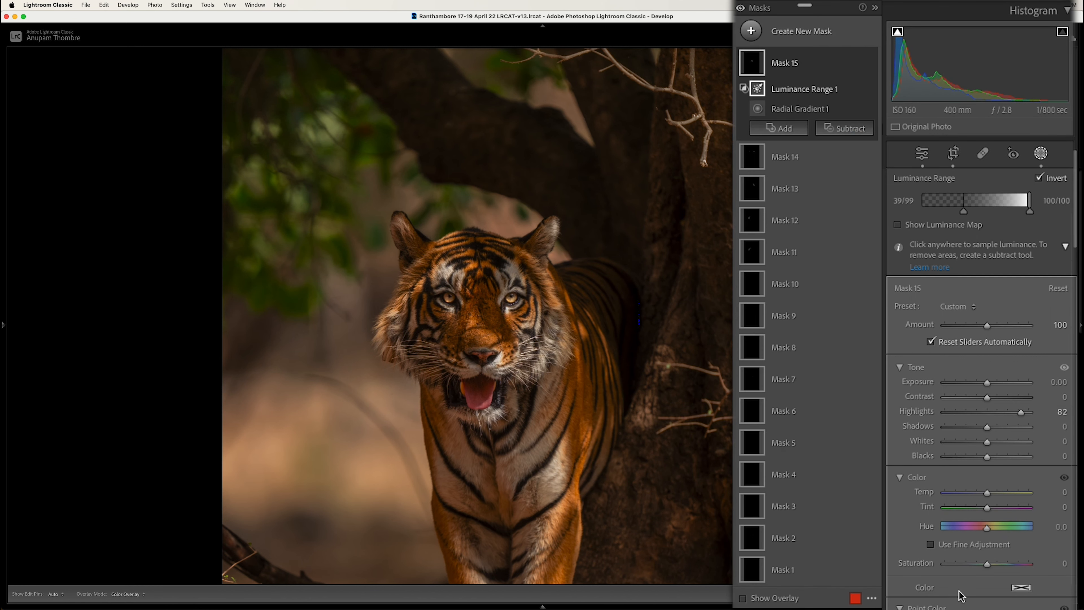
left_click_drag(1021, 412, 1027, 412)
left_click_drag(988, 382, 989, 385)
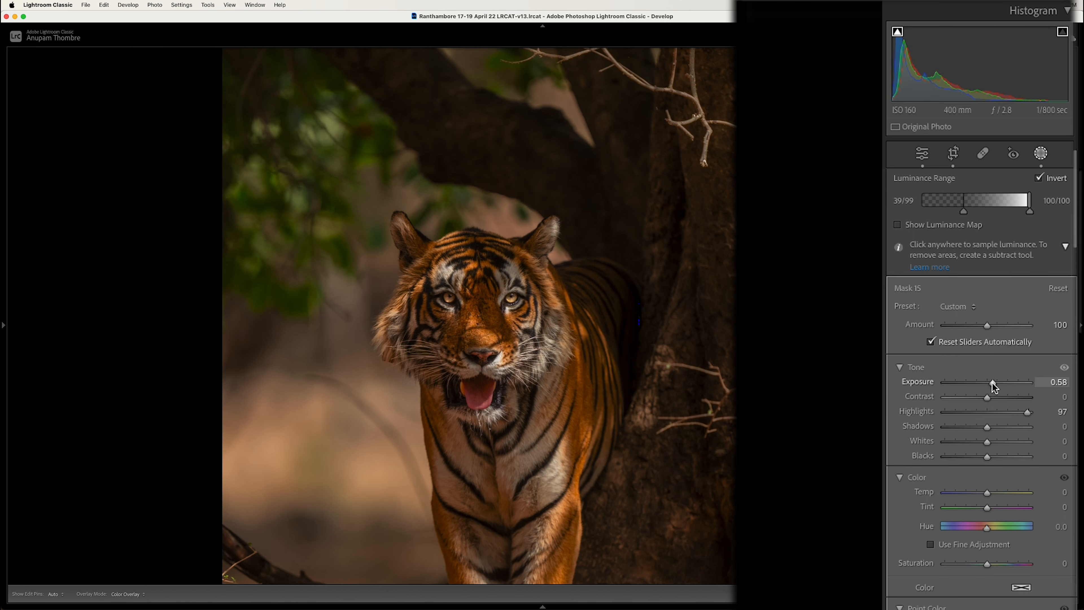
left_click_drag(995, 387, 989, 379)
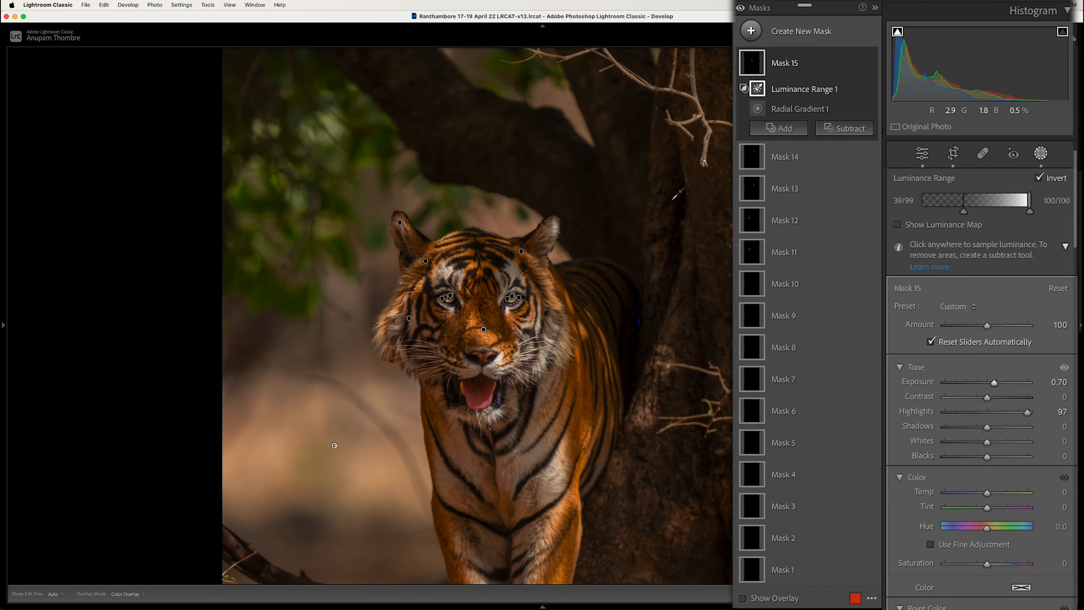
- Create a size 6 brush mask covering the pink skin of the tiger's nose
left_click(753, 30)
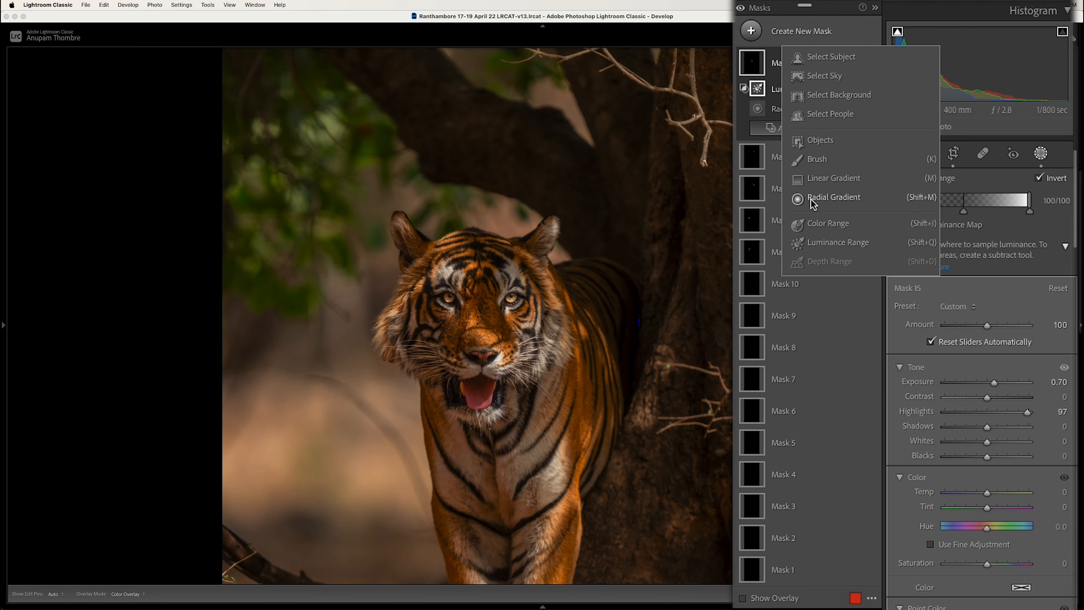
left_click(811, 160)
key("super+equal")
key("super+equal")
key("super+equal")
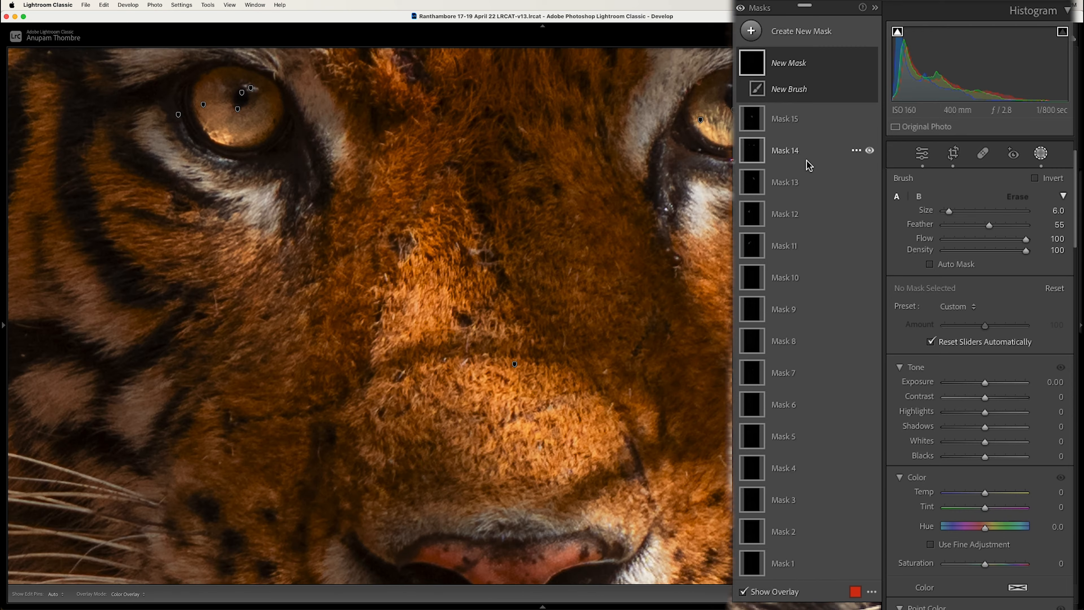
left_click_drag(591, 363, 571, 249)
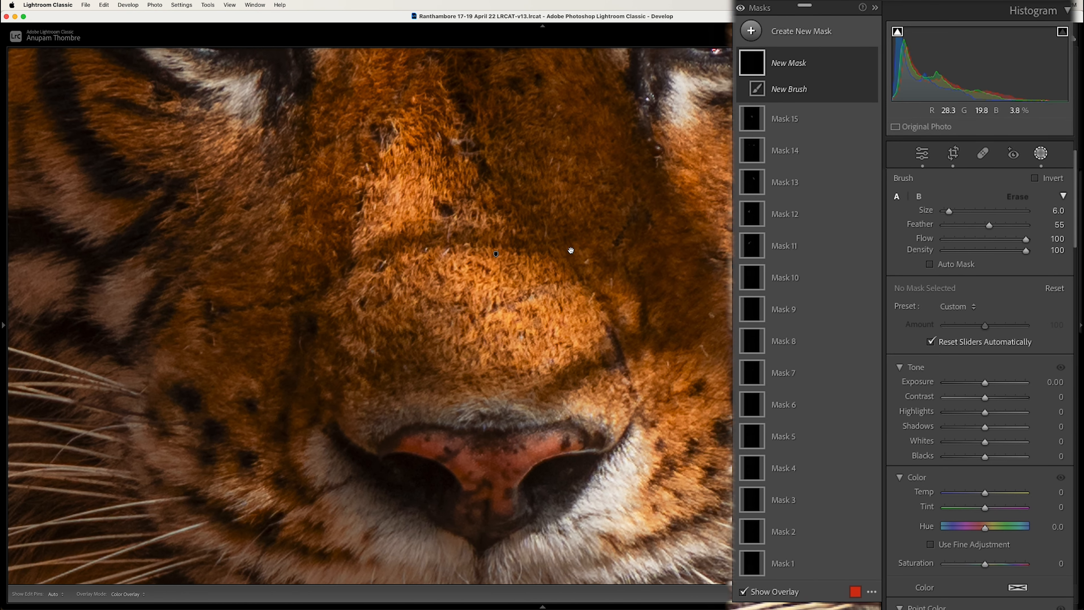
left_click_drag(585, 313, 545, 263)
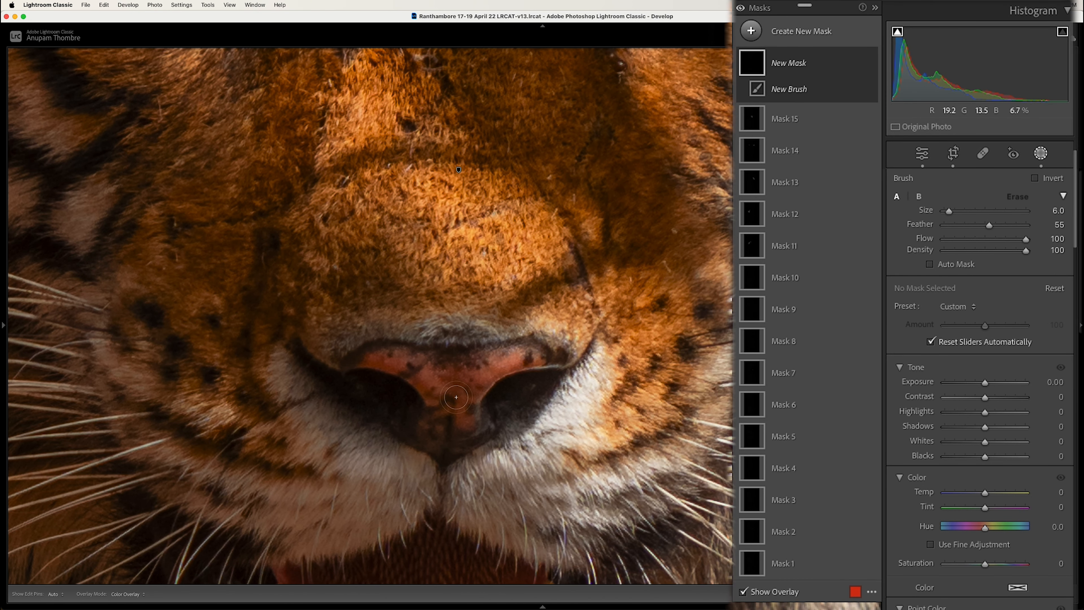
mouse_move(369, 365)
left_mouse_down()
mouse_move(530, 361)
mouse_move(473, 397)
mouse_move(465, 428)
mouse_move(451, 402)
mouse_move(407, 385)
mouse_move(445, 437)
mouse_move(473, 422)
mouse_move(467, 429)
mouse_move(474, 402)
mouse_move(503, 373)
mouse_move(543, 364)
mouse_move(359, 374)
mouse_move(464, 363)
mouse_move(368, 370)
left_mouse_up()
- Intersect the nose skin mask with a luminance range of 53/83 to 100/100
left_click(858, 64)
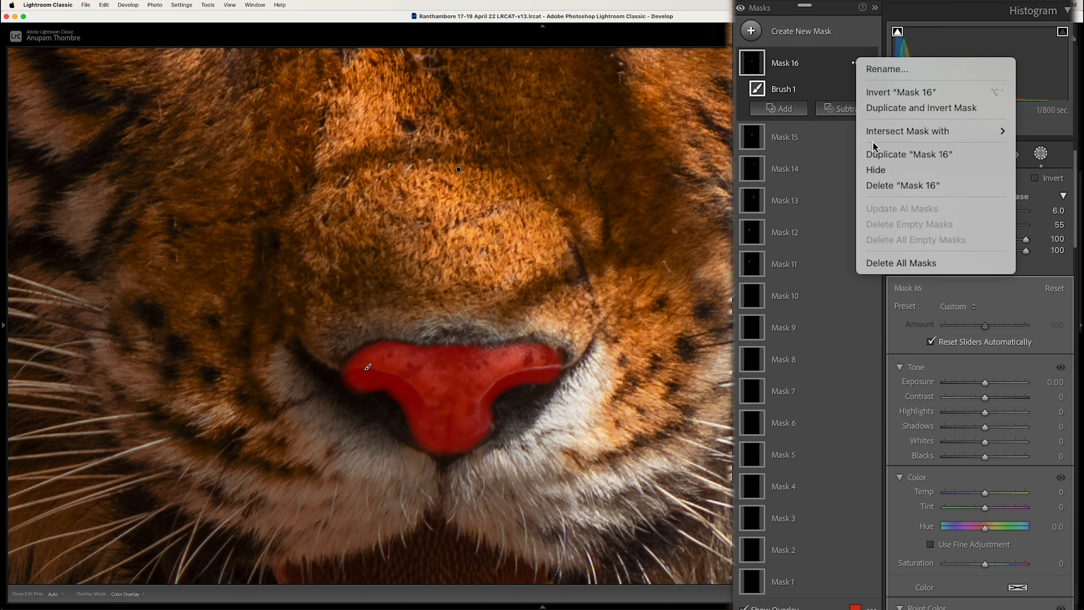
mouse_move(896, 133)
left_click(807, 287)
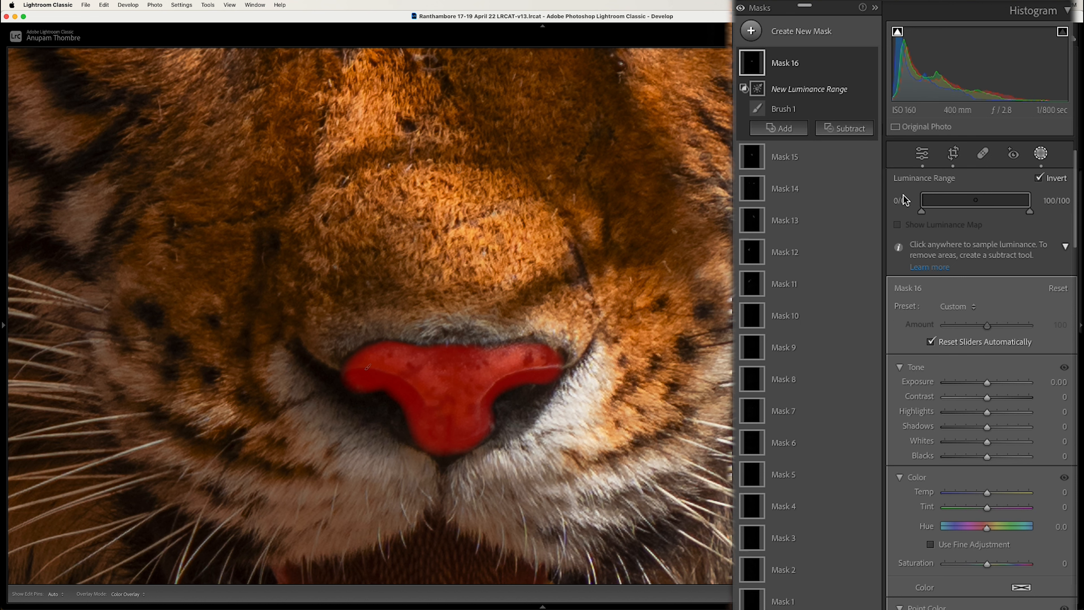
left_click_drag(921, 204, 1012, 212)
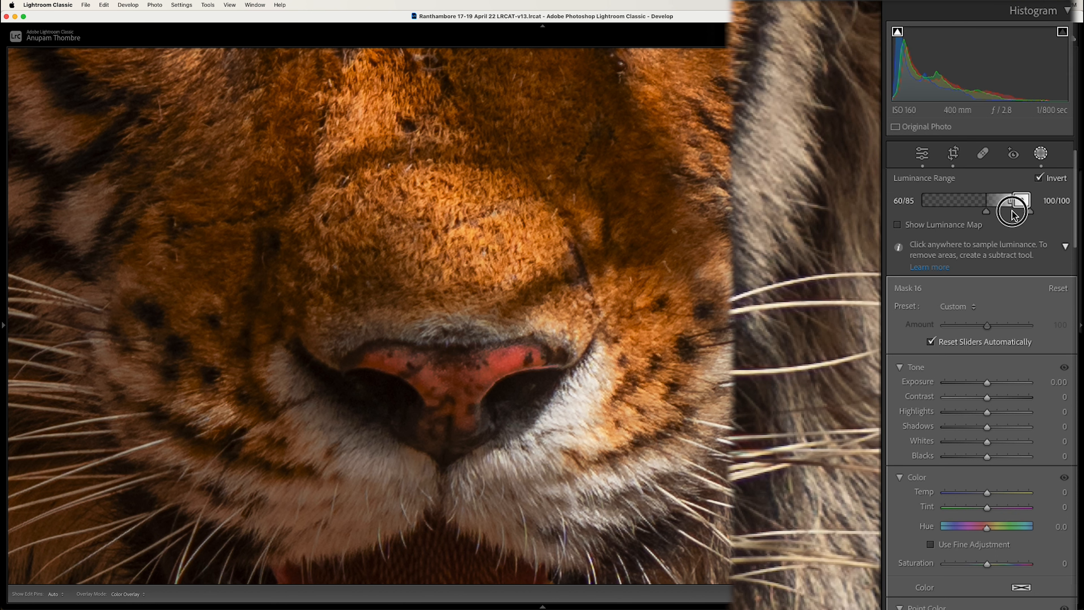
left_click(985, 211)
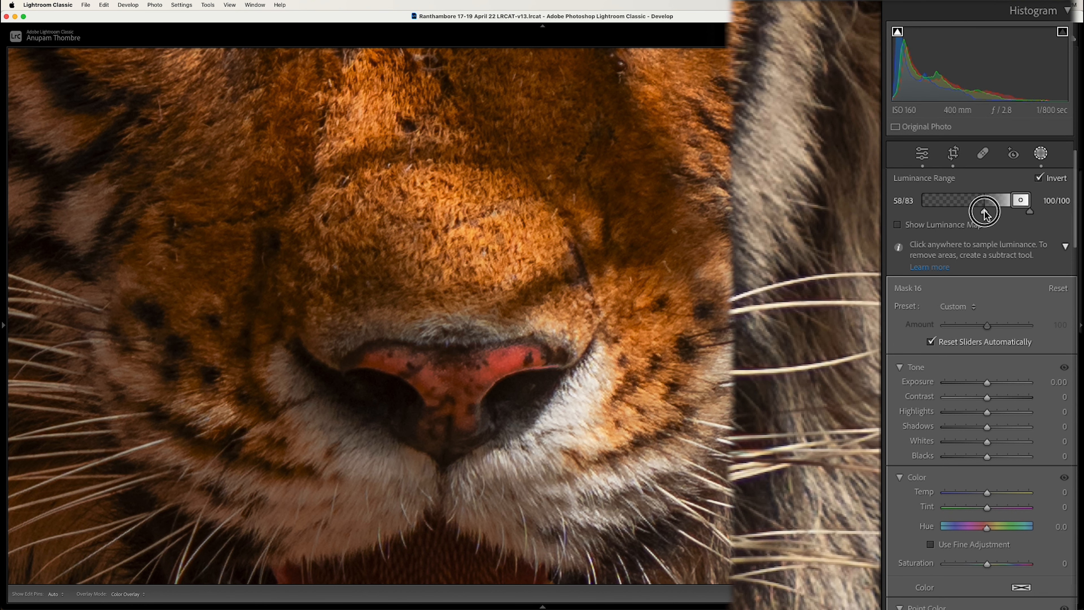
left_click_drag(981, 213, 980, 213)
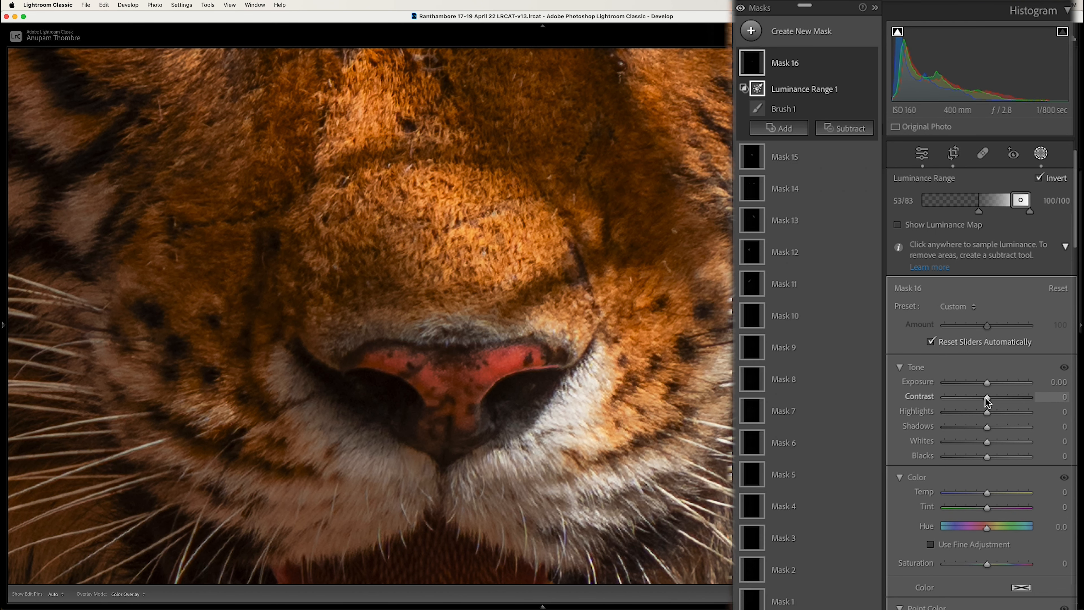
- Set the nose skin mask's Highlights to 100 and Exposure to 0.53
left_click_drag(987, 415, 1030, 413)
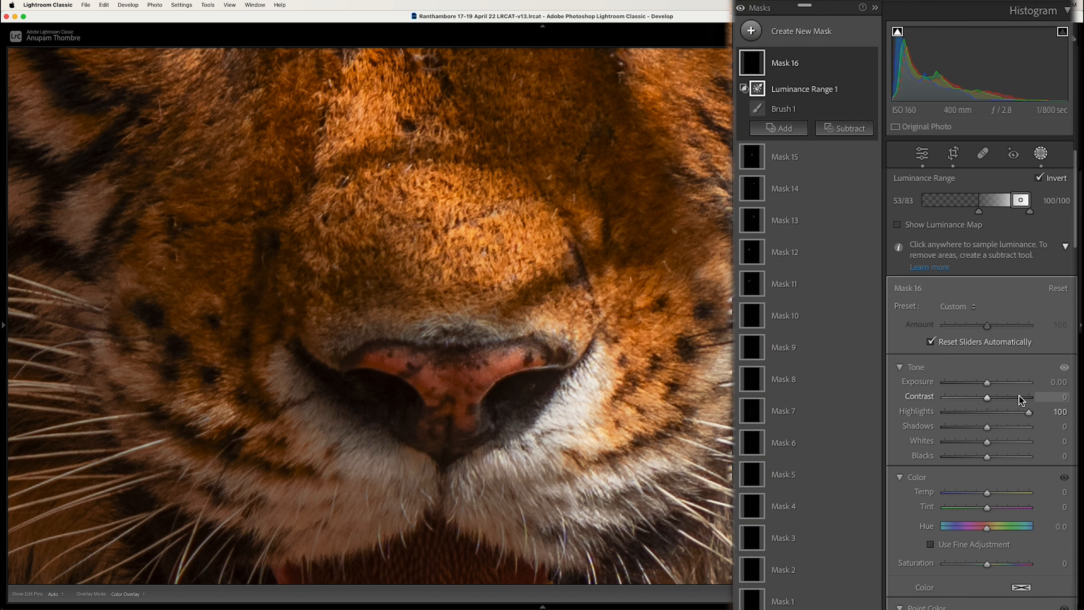
left_click_drag(986, 382, 993, 387)
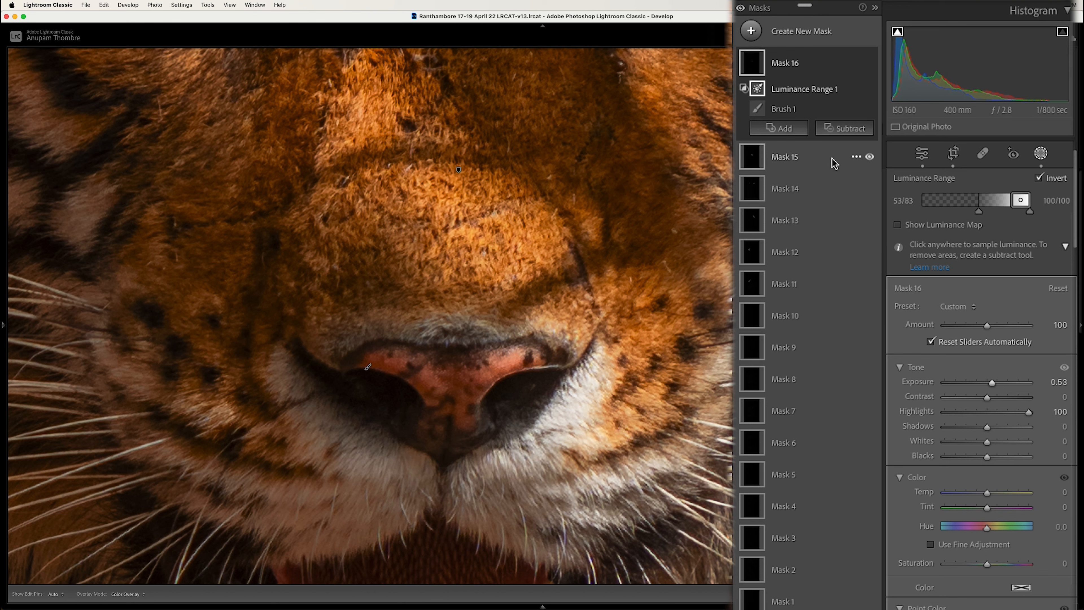
- Create another size 6 brush mask covering the whole pink area of the tiger's nose
left_click(752, 31)
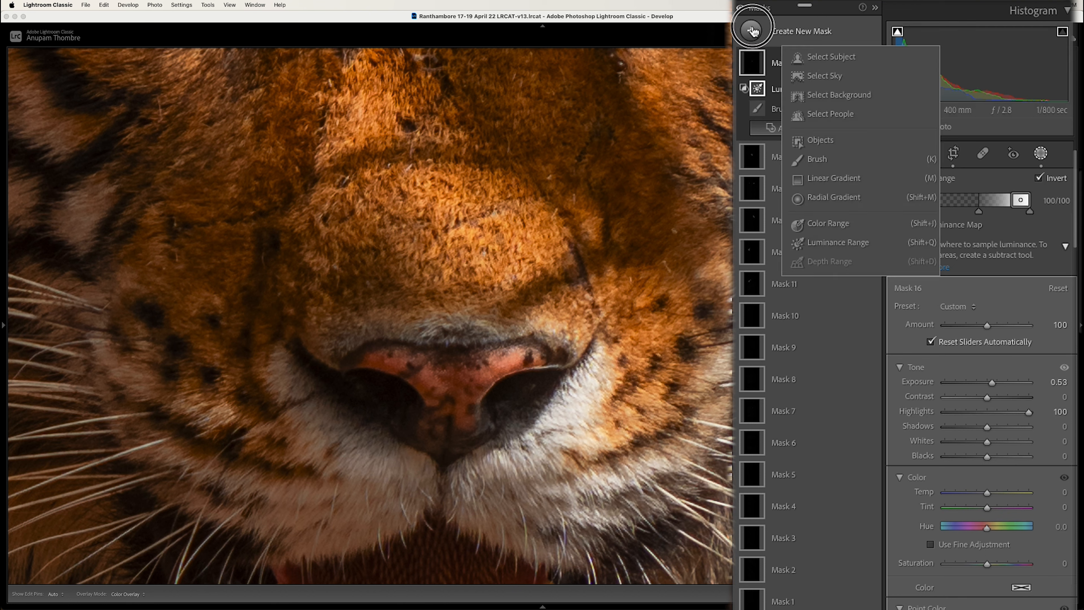
left_click(811, 161)
mouse_move(384, 360)
left_mouse_down()
mouse_move(428, 373)
mouse_move(531, 357)
mouse_move(467, 392)
mouse_move(463, 423)
mouse_move(431, 387)
mouse_move(395, 374)
mouse_move(437, 434)
mouse_move(486, 409)
left_mouse_up()
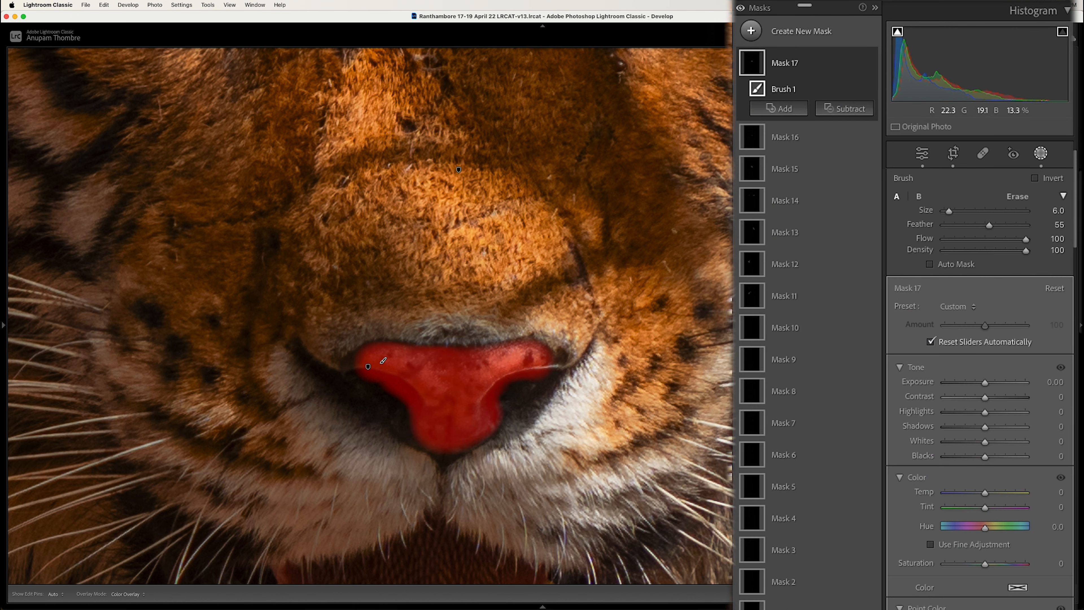
- Intersect the new nose brush mask with a luminance range limited to its darker tones
left_click(853, 62)
mouse_move(871, 132)
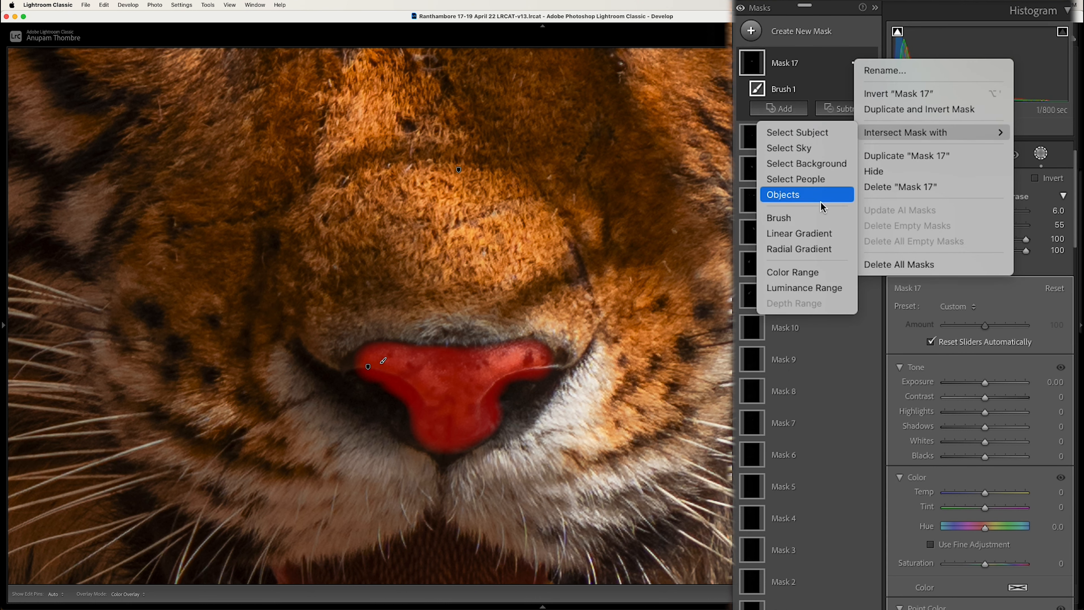
left_click(811, 286)
mouse_move(1032, 210)
left_mouse_down()
mouse_move(940, 204)
mouse_move(956, 202)
left_mouse_up()
- Subtract the nostrils and nose edges from the dark-tone nose mask with a size 5 brush, and set its Shadows to -75
left_click(845, 128)
left_click(857, 267)
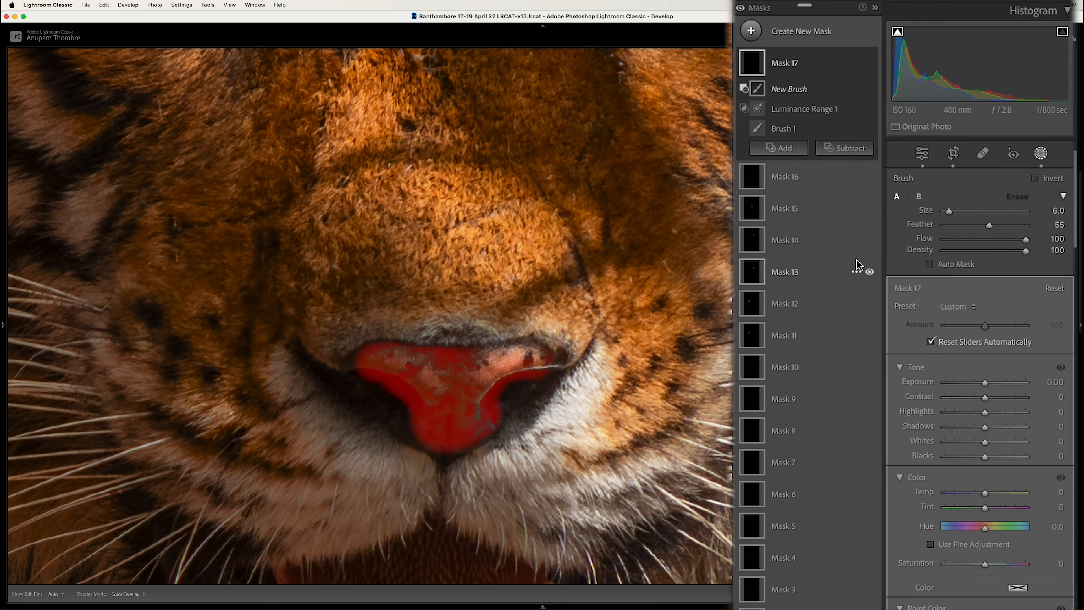
key("h")
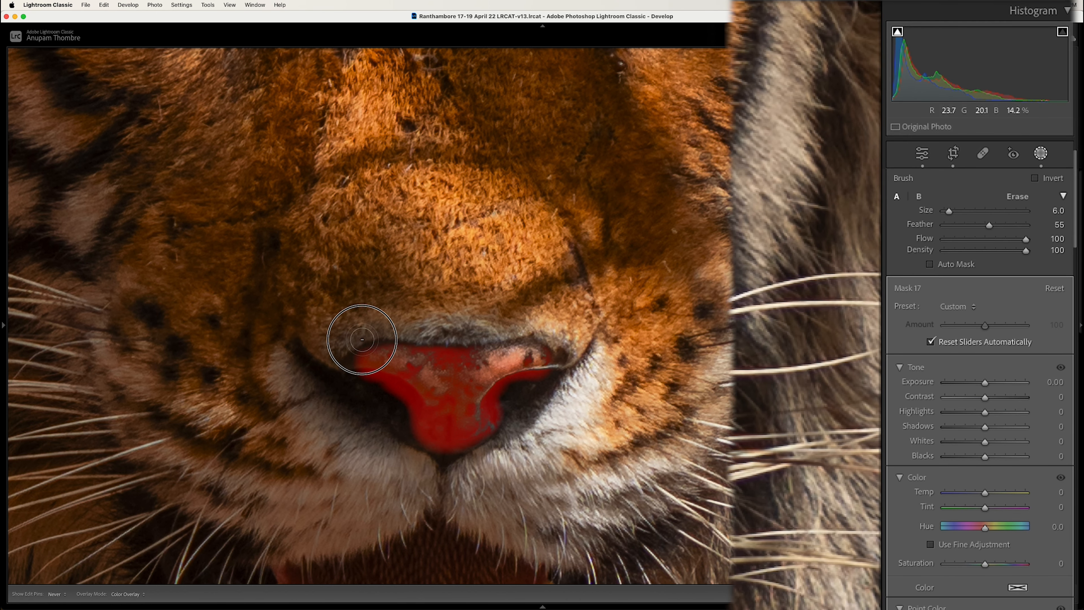
key("h")
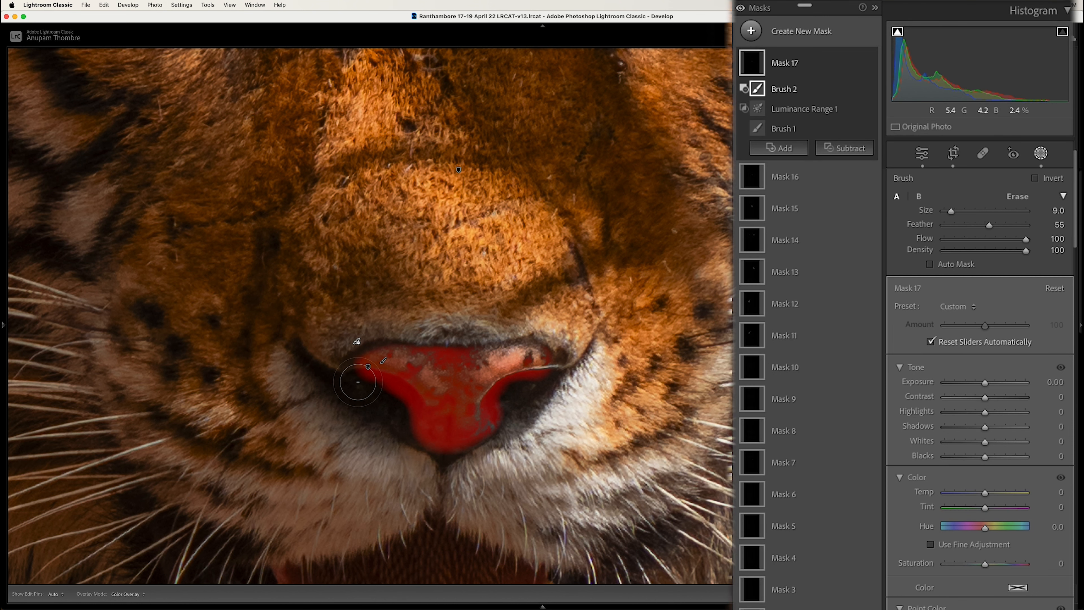
key("h")
key("bracketright")
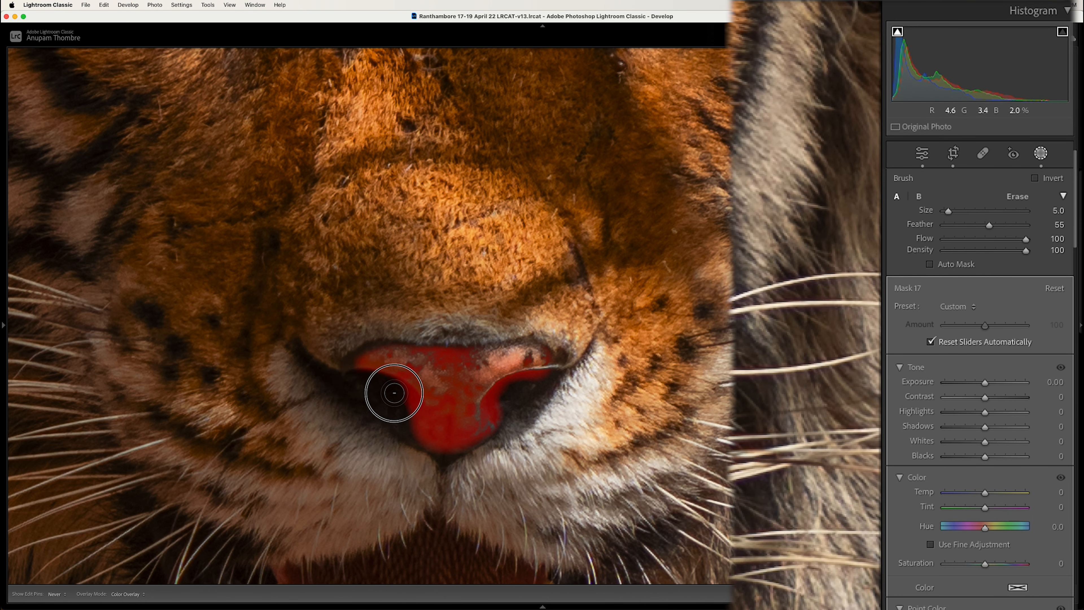
key("h")
key("h")
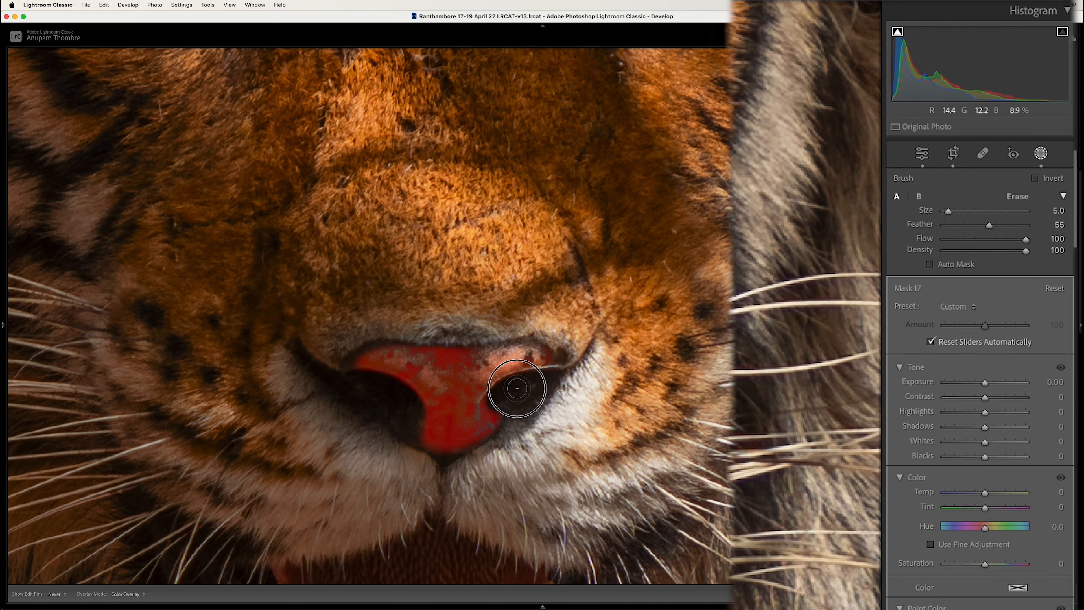
key("h")
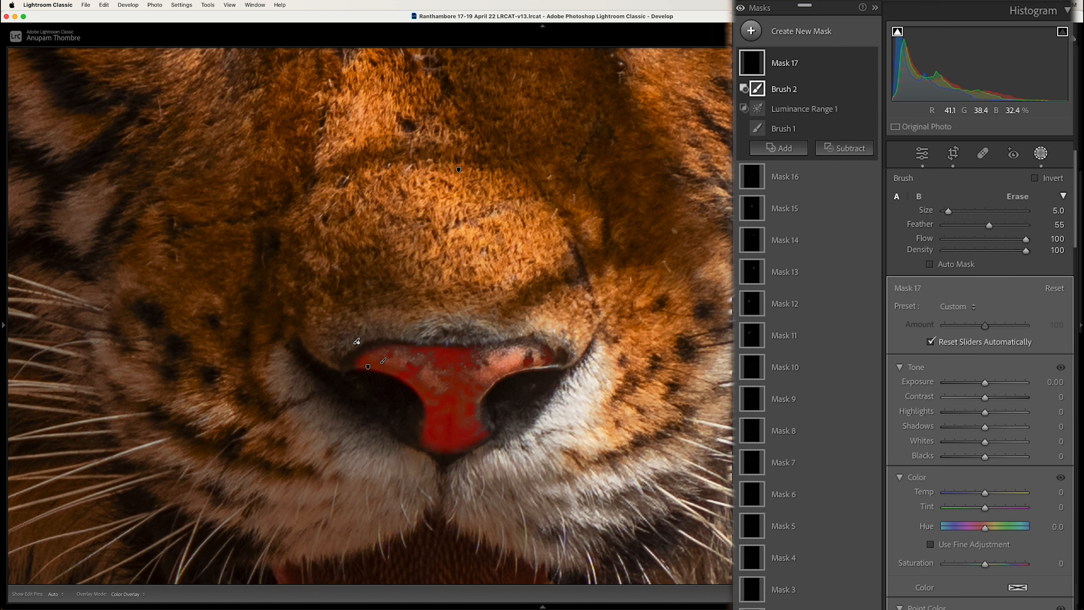
left_click_drag(989, 424, 961, 424)
- Create a radial gradient mask fitted along the tiger's front leg nearest the tree trunk, from the shoulder down to the paw
key("z")
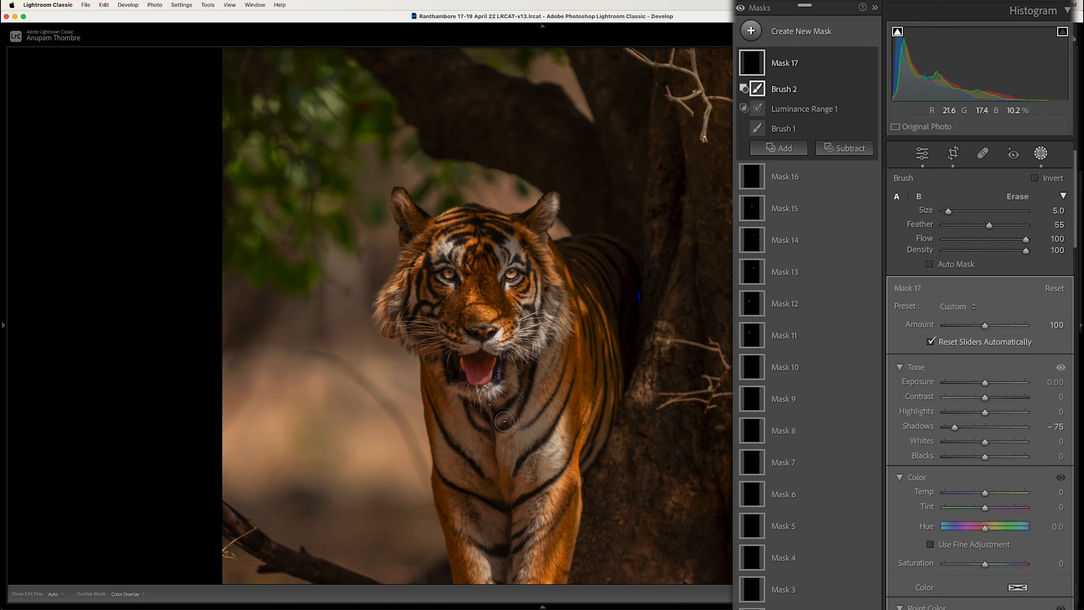
left_click_drag(505, 422, 427, 269)
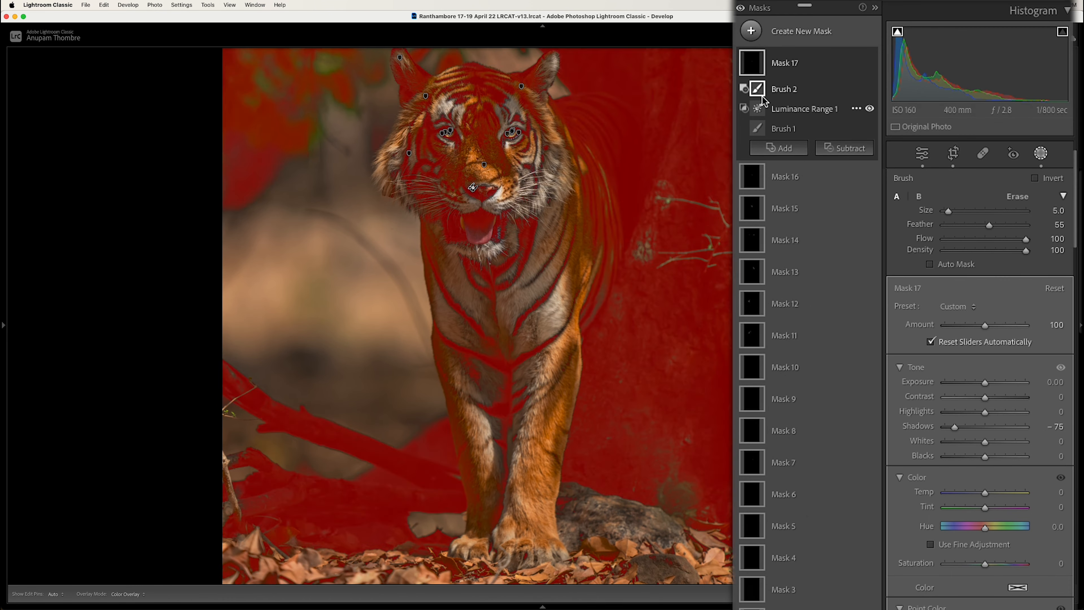
left_click(779, 148)
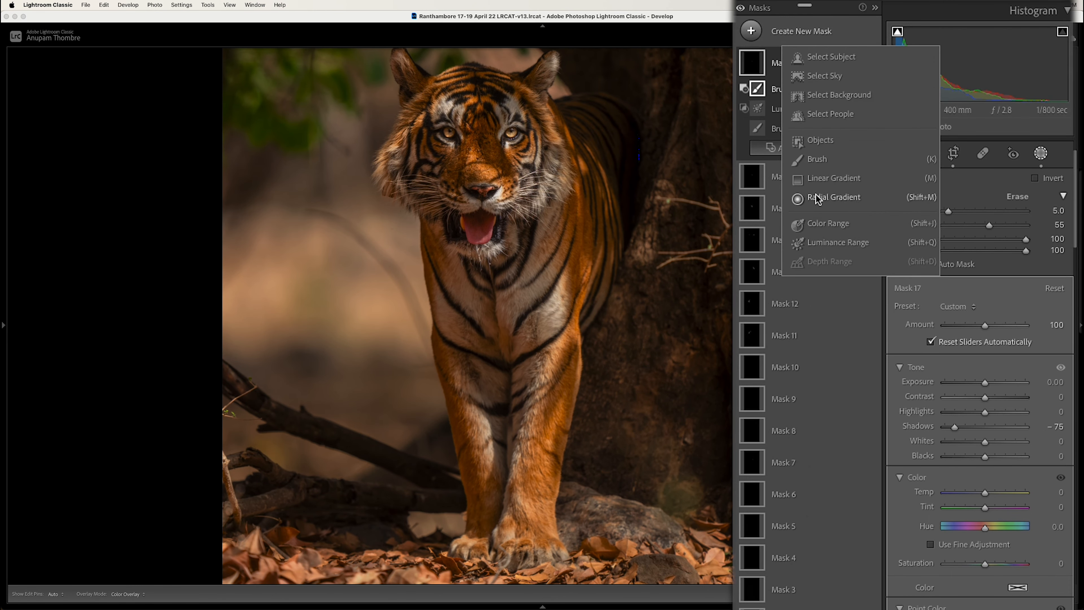
left_click(817, 199)
left_click_drag(545, 422, 506, 545)
left_click_drag(547, 288, 566, 291)
left_click_drag(587, 426, 577, 427)
left_click_drag(546, 421, 545, 429)
left_click_drag(525, 554, 523, 574)
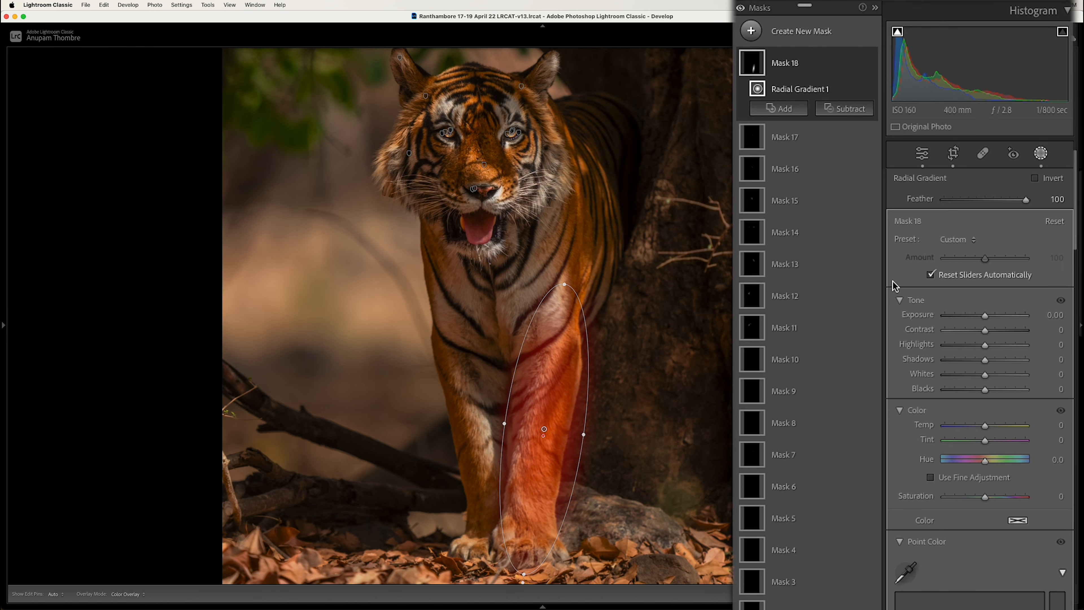
- Intersect the radial mask on the leg nearest the trunk with a luminance range of 58/83 to 100/100
left_click(852, 63)
mouse_move(912, 130)
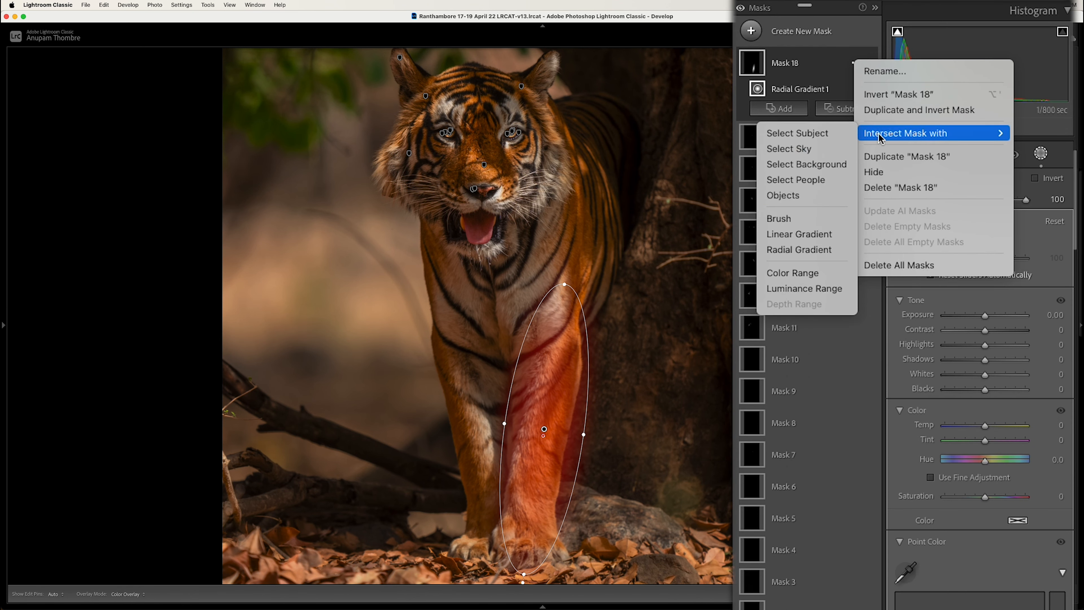
left_click(805, 288)
left_click_drag(922, 200, 1006, 223)
- Set the trunk-side leg mask's Highlights to -100 and Exposure to -0.24
left_click_drag(989, 412, 937, 416)
left_click_drag(988, 386, 986, 385)
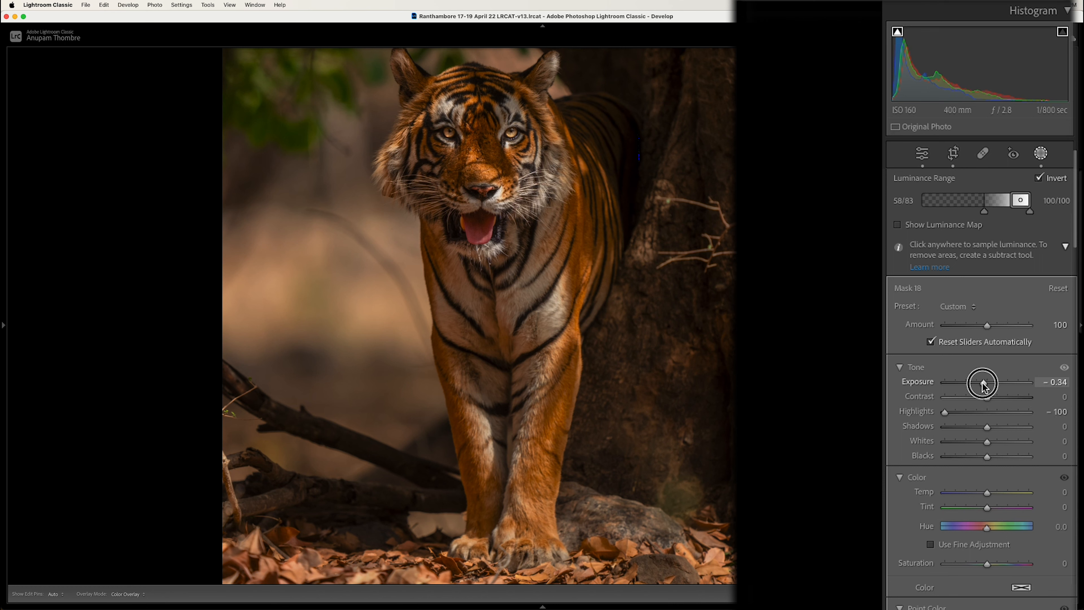
left_click_drag(984, 387, 978, 379)
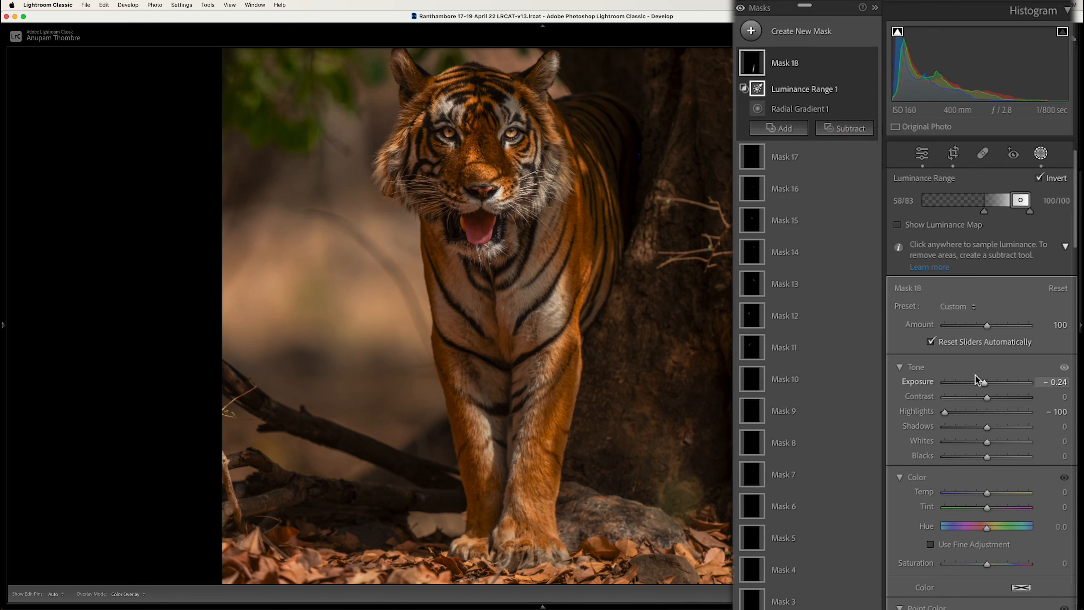
- Create a narrow radial gradient mask over the bright fur of the tiger's other front leg and tilt it along the leg
left_click(752, 33)
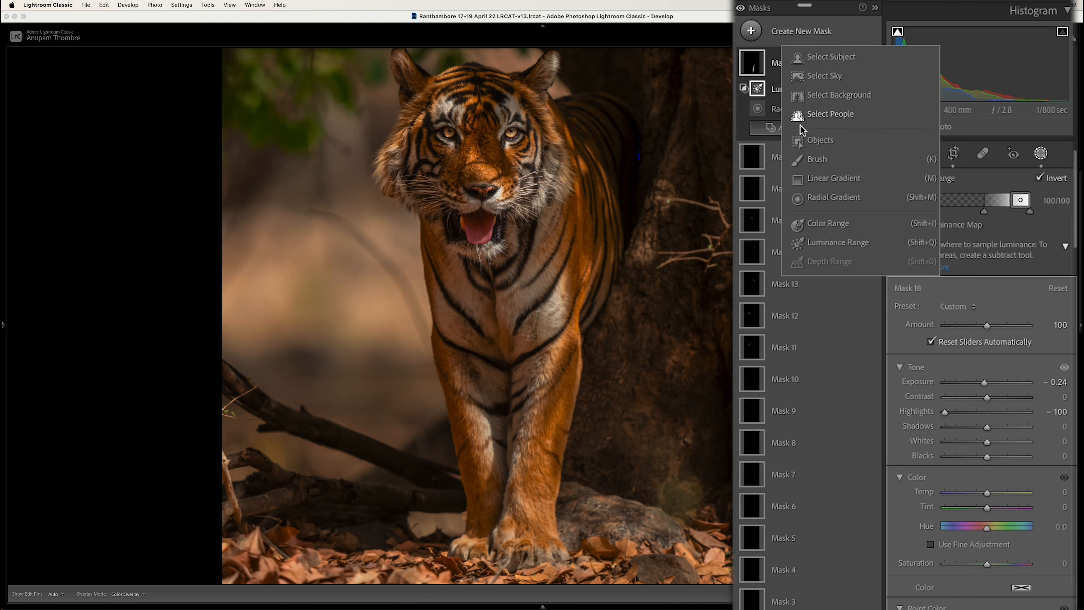
left_click(819, 196)
left_click_drag(483, 429, 488, 440)
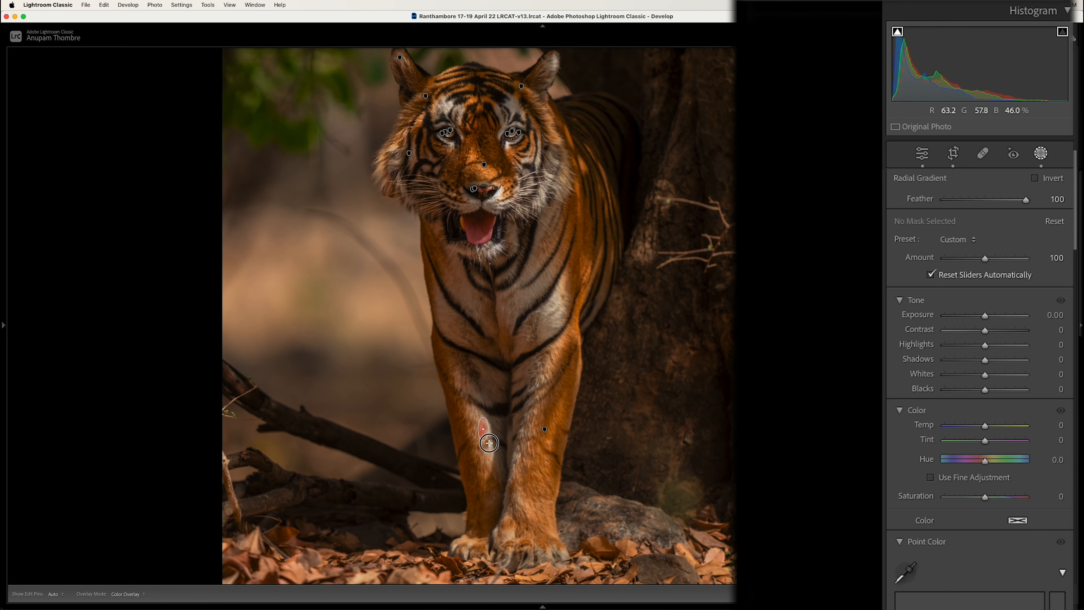
left_click_drag(498, 473, 501, 491)
left_click_drag(484, 363, 480, 424)
left_click_drag(472, 366, 468, 352)
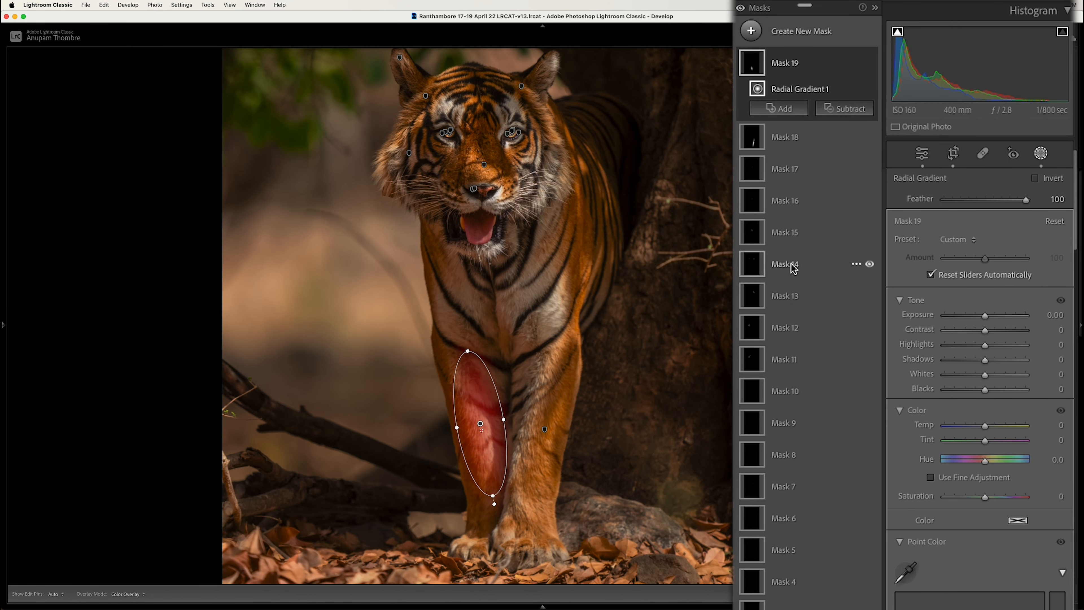
- Intersect the radial mask on the other front leg with a luminance range of 46/81 to 100/100
left_click(851, 60)
mouse_move(896, 132)
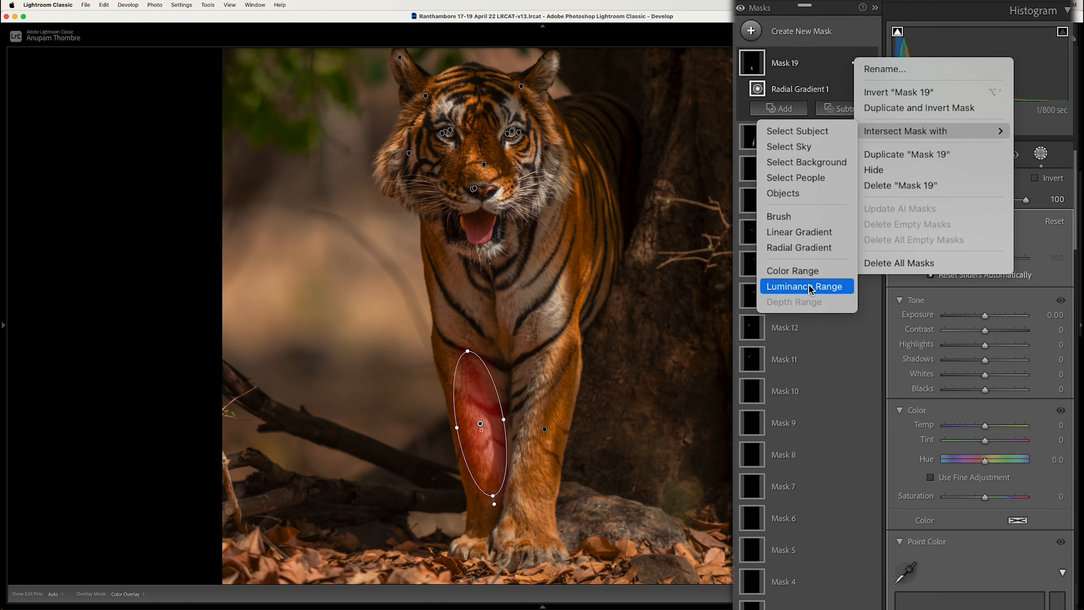
left_click(811, 289)
left_click_drag(920, 203, 971, 214)
- Set the second front leg mask's Highlights to -100 and Exposure to -0.19
left_click_drag(988, 412, 922, 412)
left_click_drag(989, 384, 986, 384)
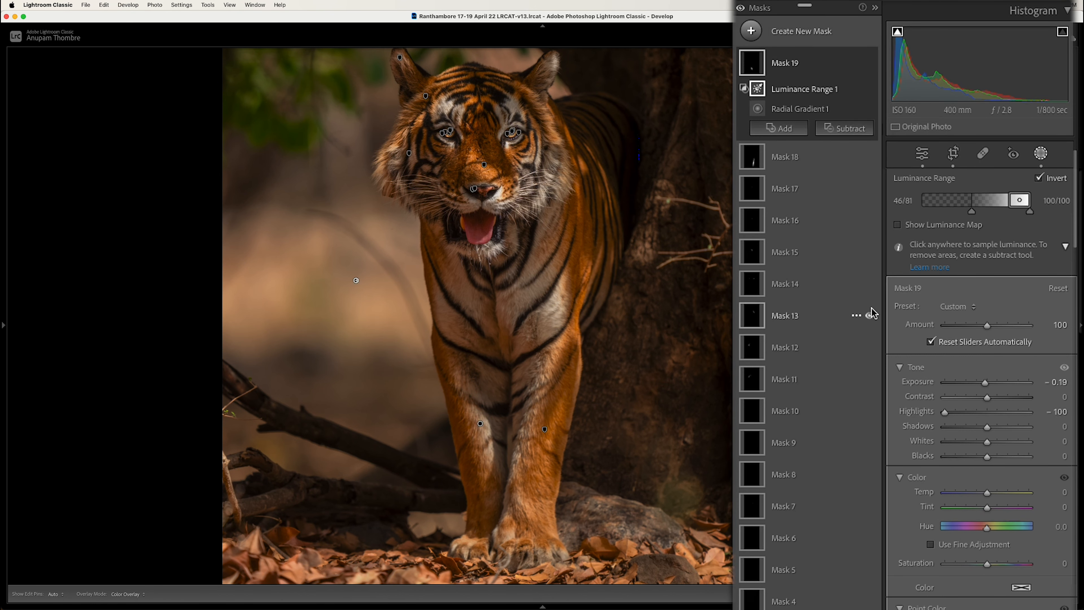
- Create a color range mask sampled from the green leaves in the background and set its Refine to 18
key("z")
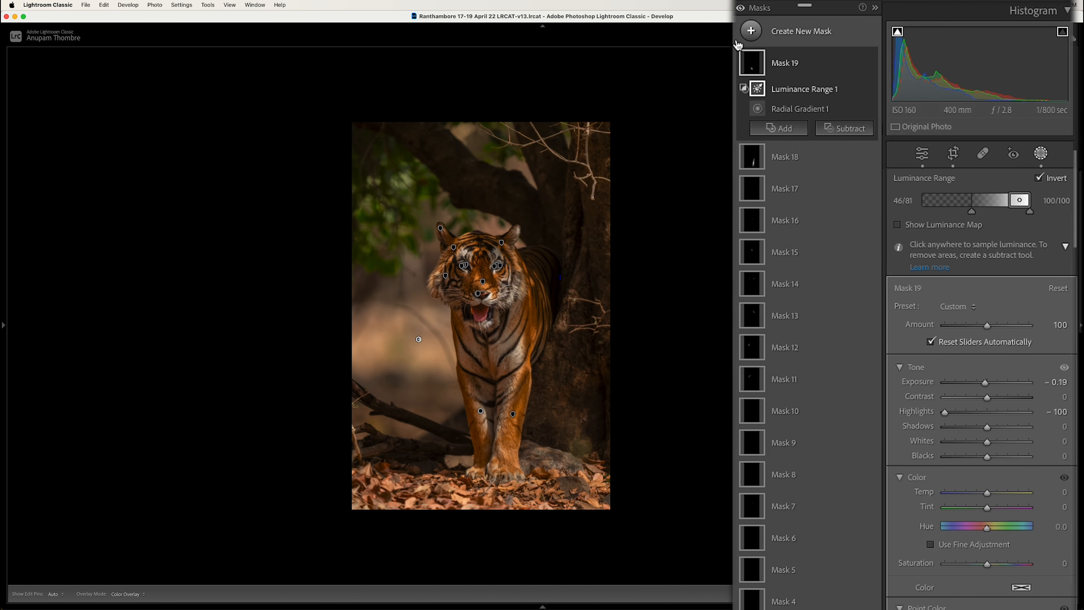
left_click(753, 31)
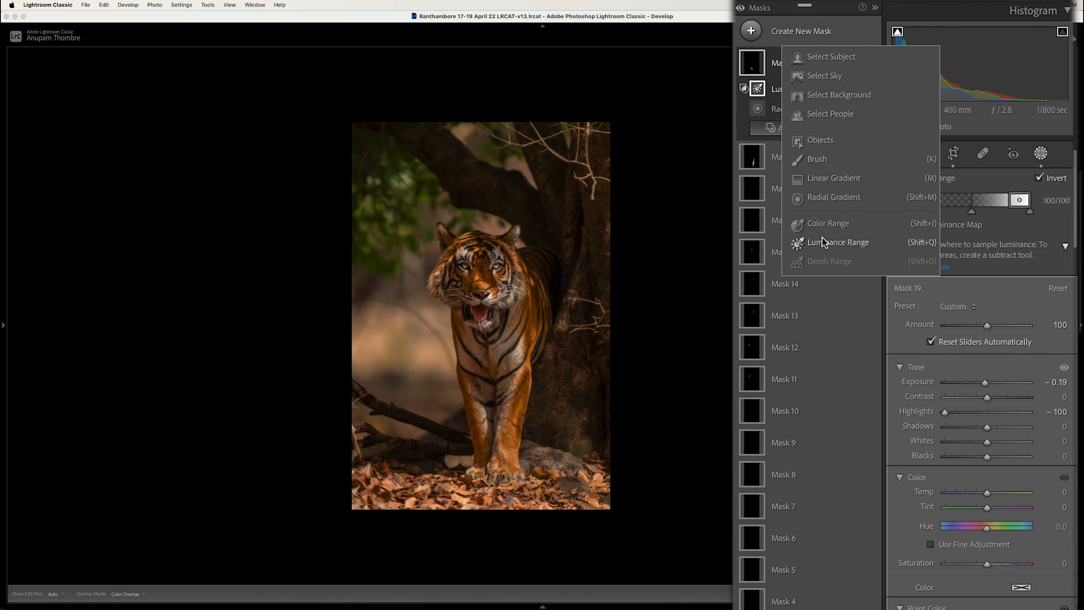
left_click(831, 223)
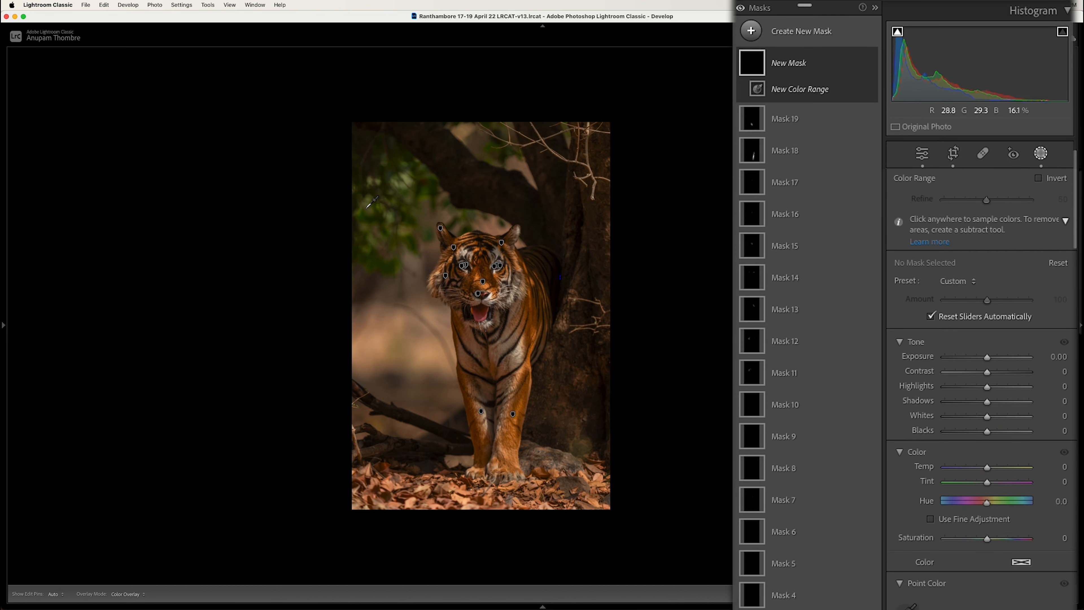
left_click(405, 180)
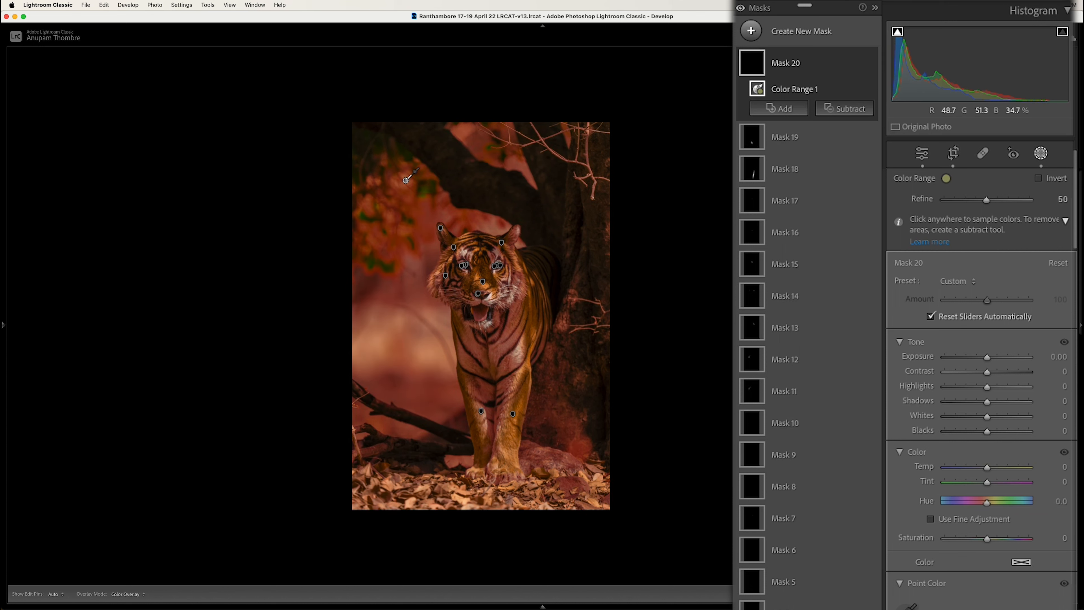
left_click_drag(987, 199, 959, 201)
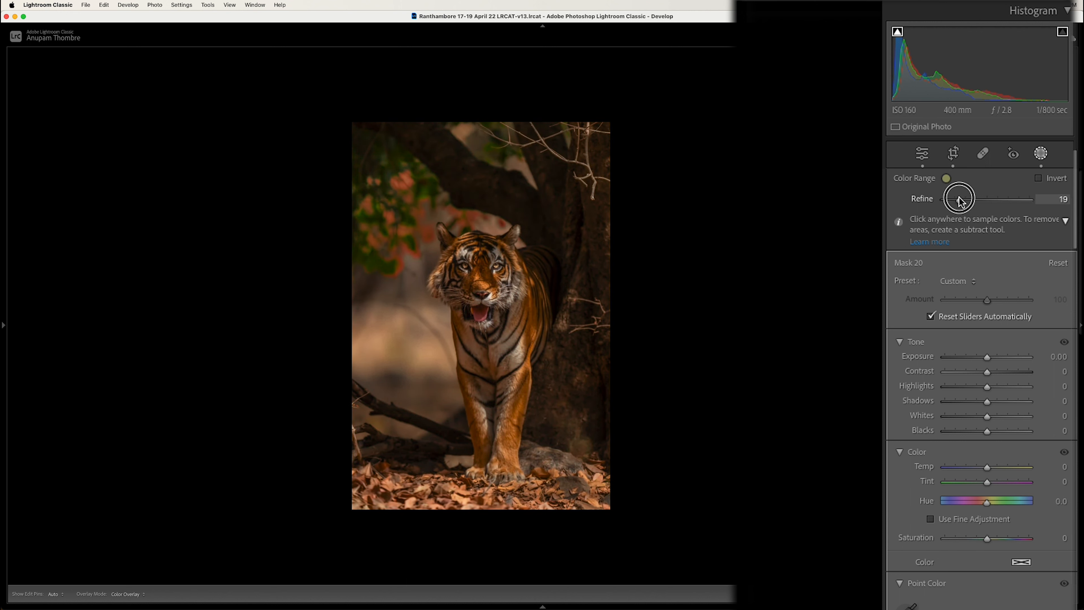
left_click_drag(959, 200, 959, 200)
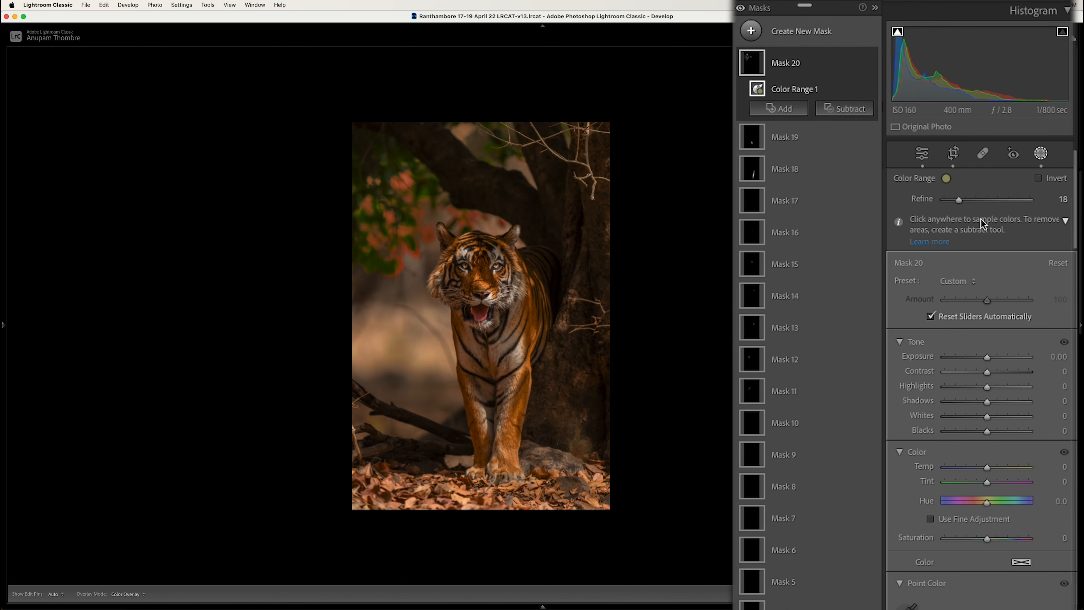
- Set the green leaves mask's Temp to 23, Tint to -15 and Highlights to 62
mouse_move(987, 469)
left_mouse_down()
mouse_move(1002, 470)
mouse_move(982, 485)
mouse_move(997, 470)
left_mouse_up()
left_click_drag(987, 387, 1013, 387)
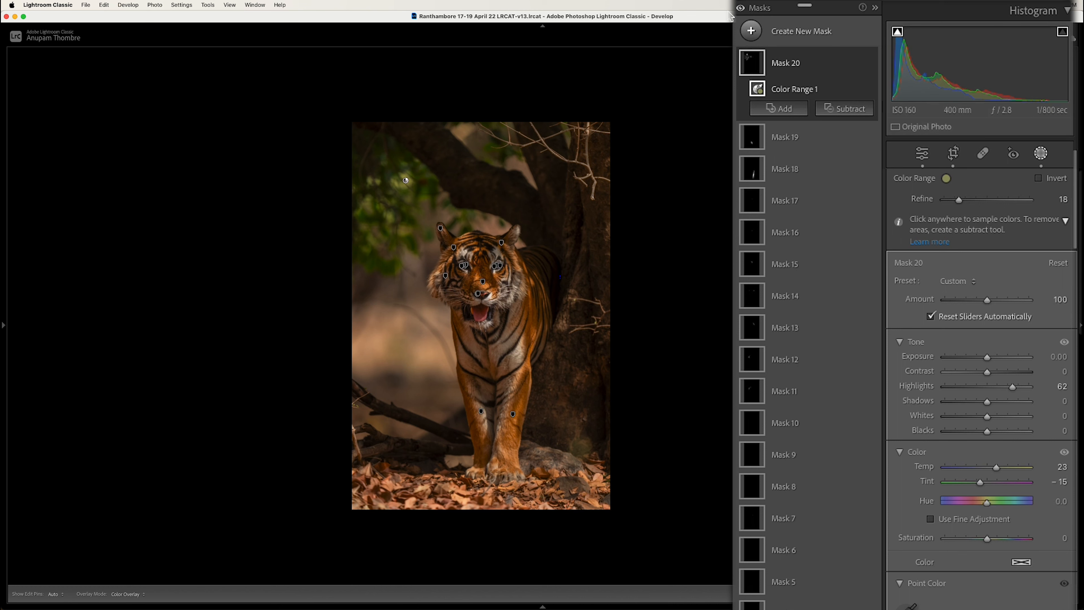
- Create a linear gradient mask rising from the photo's lower edge over the dry leaves on the ground
left_click(751, 28)
left_click(826, 177)
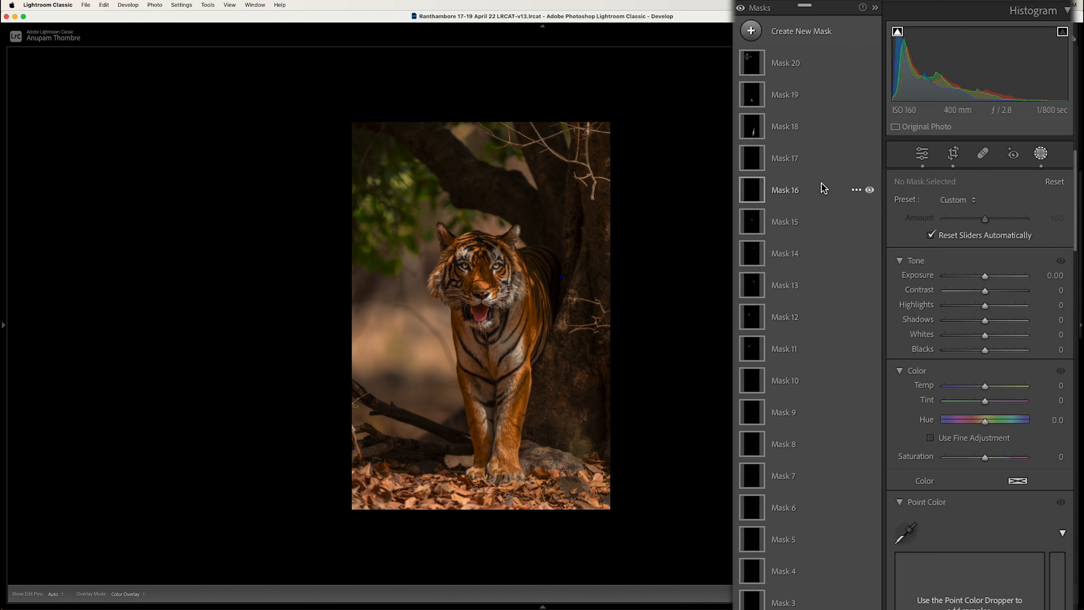
mouse_move(487, 511)
left_mouse_down()
mouse_move(491, 480)
mouse_move(485, 541)
mouse_move(491, 496)
left_mouse_up()
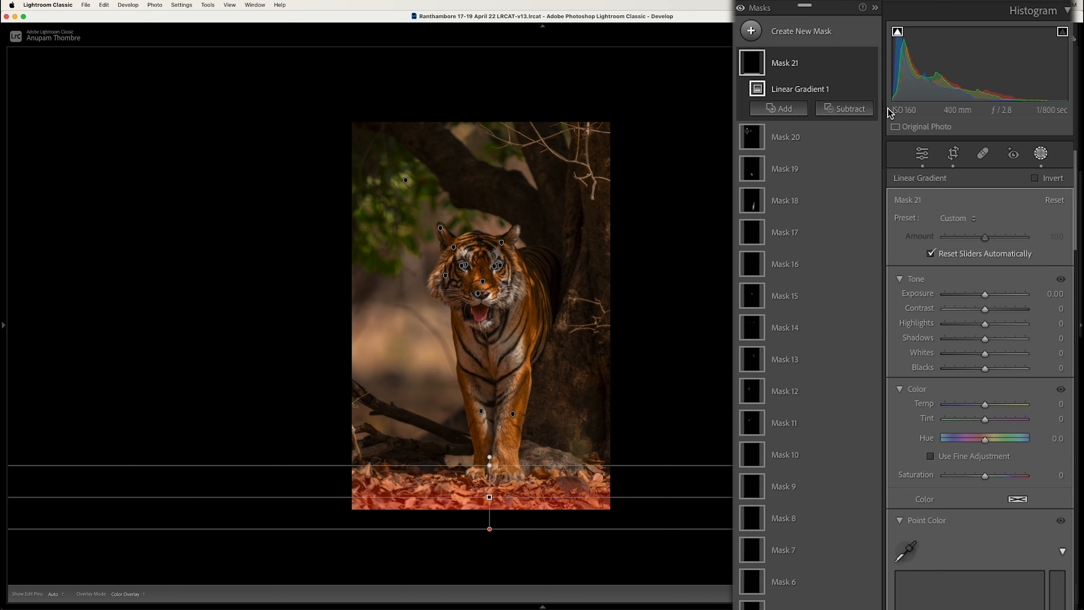
- Set the ground gradient's Highlights to -100 and Exposure to -1.20
left_click_drag(986, 325, 910, 324)
left_click_drag(985, 294, 974, 295)
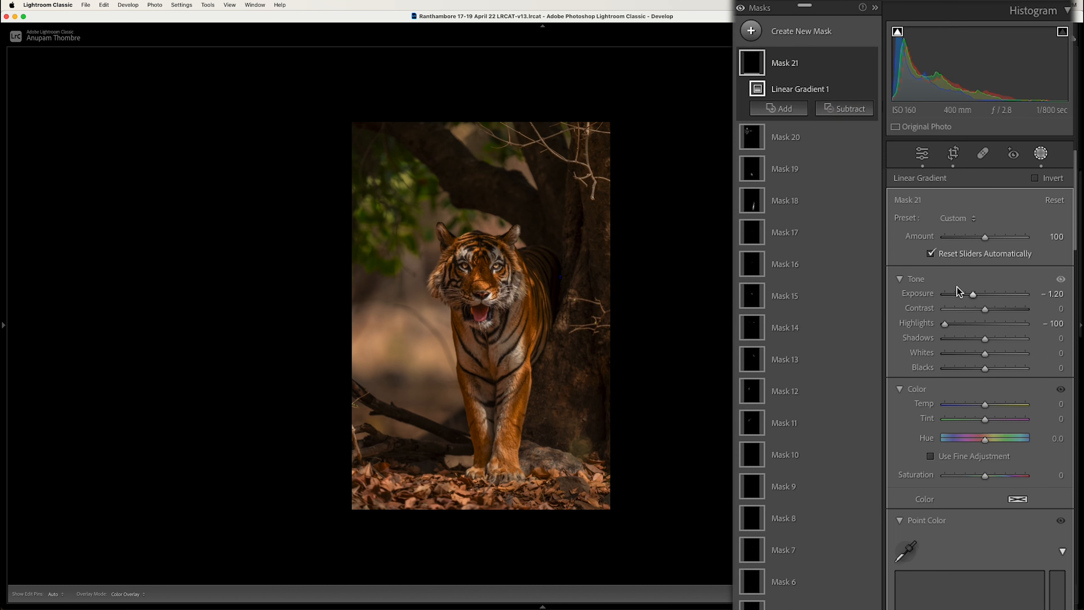
- Set the ground gradient mask's Tint to 30 and Temp to 11
left_click_drag(492, 465, 494, 449)
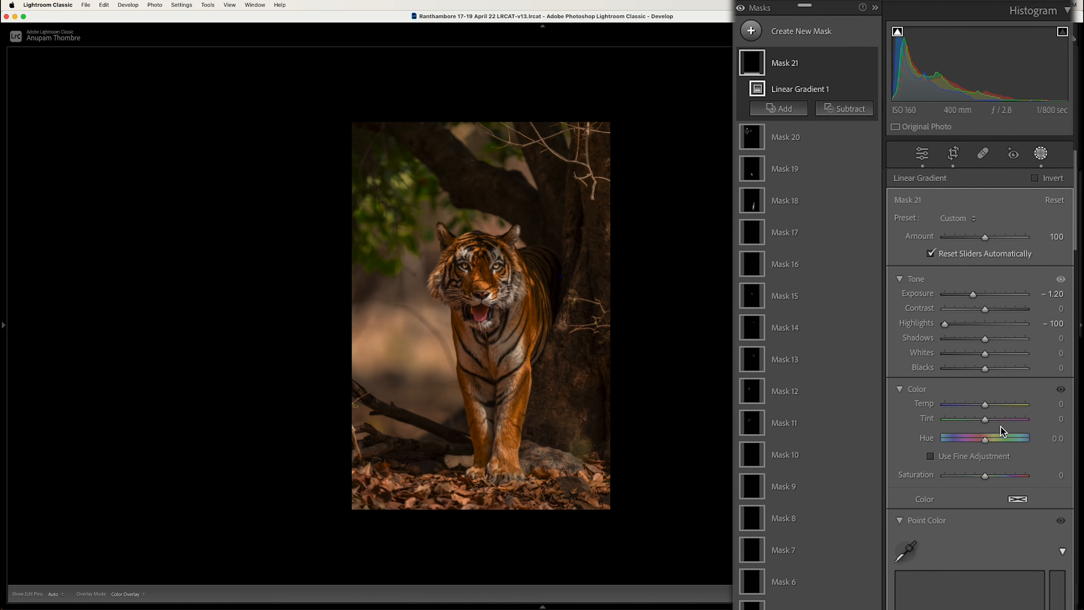
left_click_drag(985, 420, 986, 421)
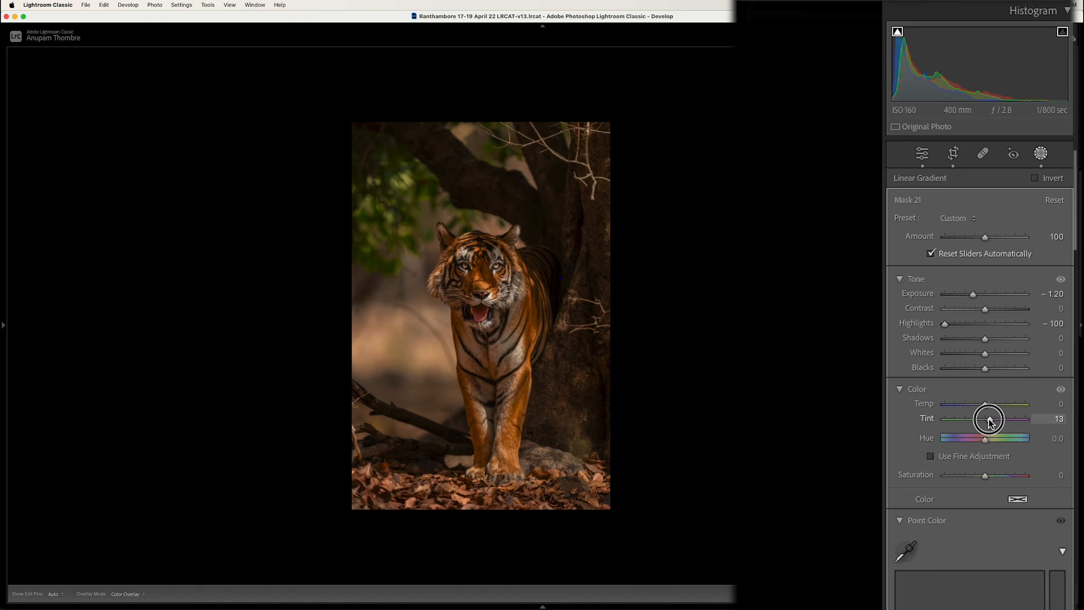
left_click_drag(997, 423, 987, 407)
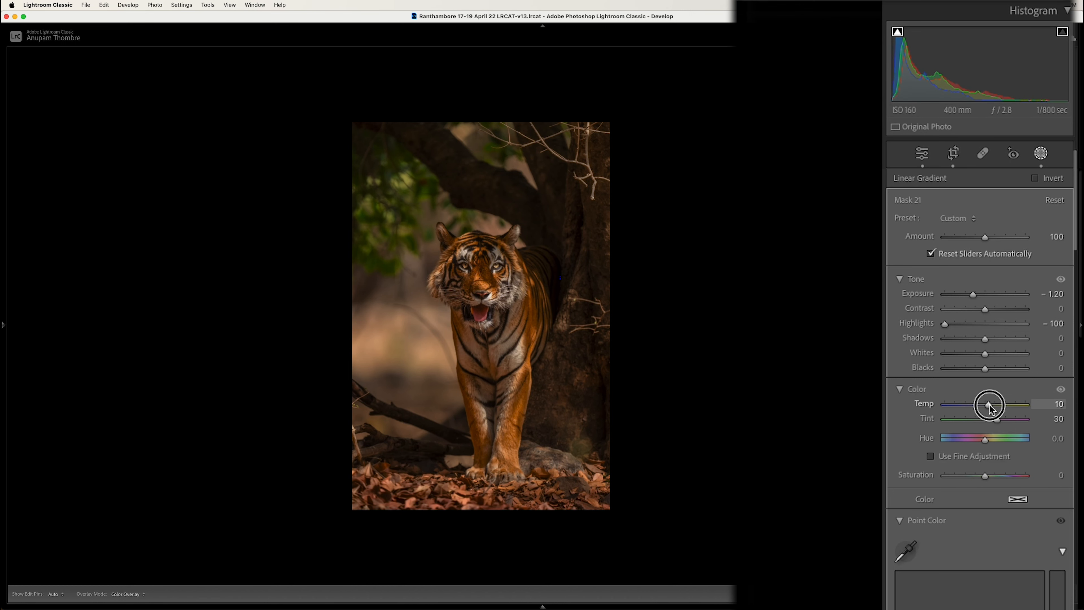
left_click_drag(991, 408, 990, 408)
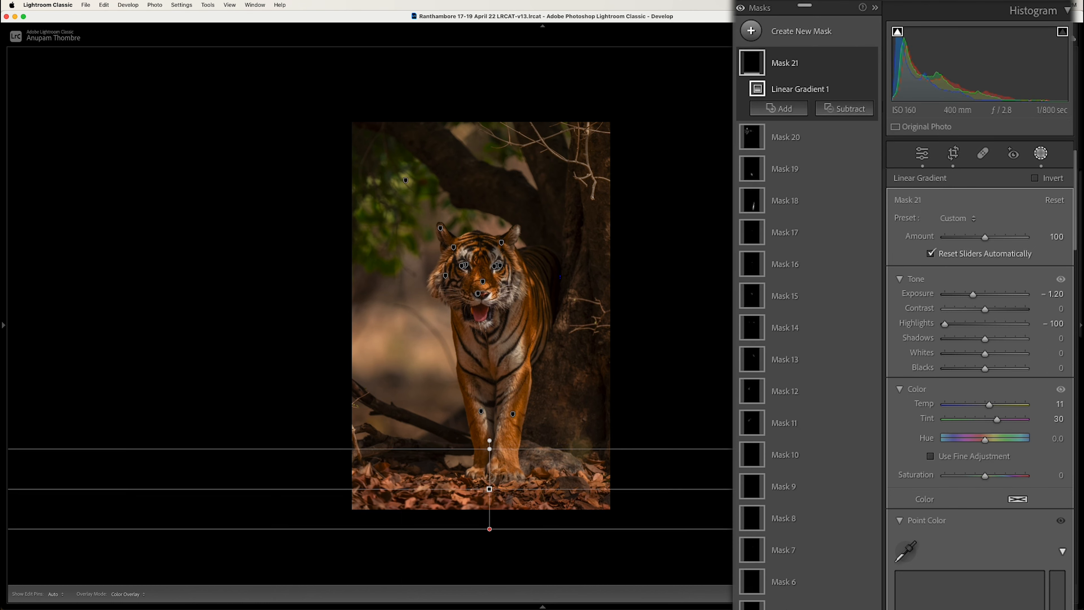
- Create a wide elliptical radial gradient mask over the bright blurred background beside the tiger's chest
left_click(752, 30)
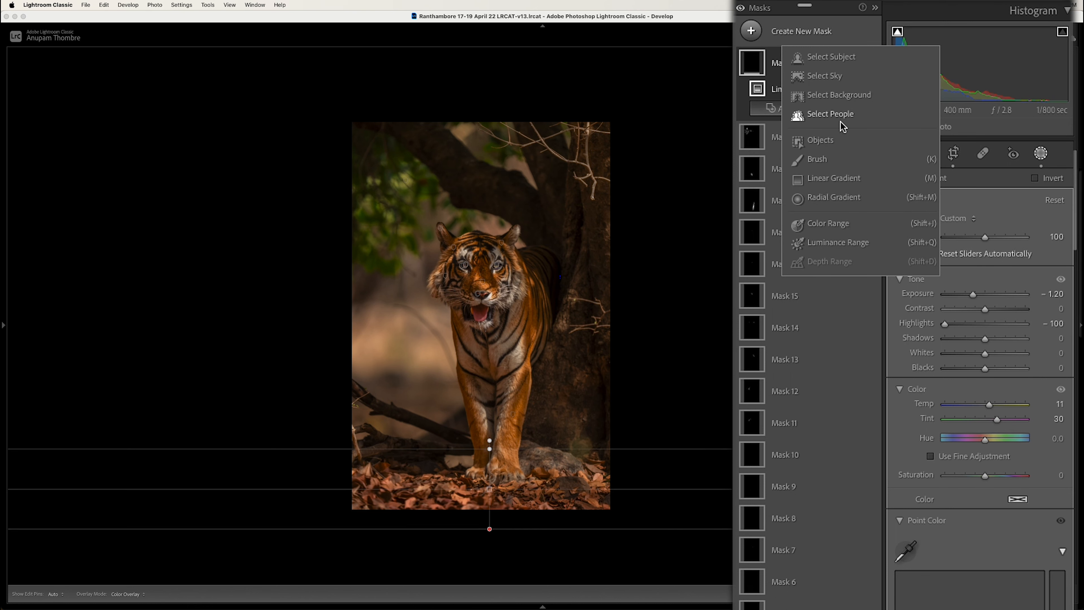
left_click(831, 199)
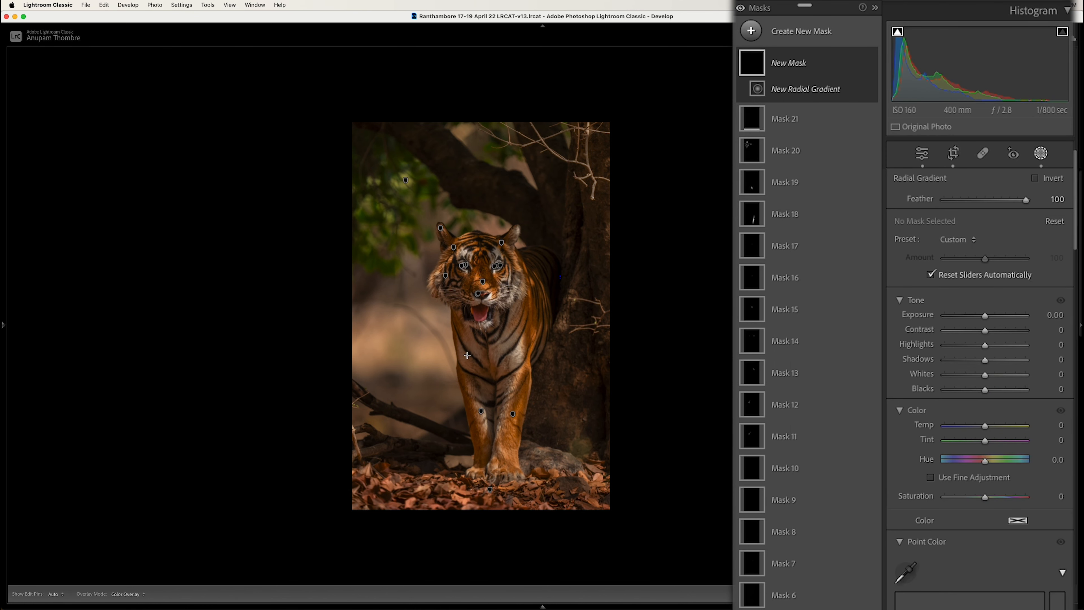
mouse_move(412, 347)
left_mouse_down()
mouse_move(512, 393)
mouse_move(405, 343)
left_mouse_up()
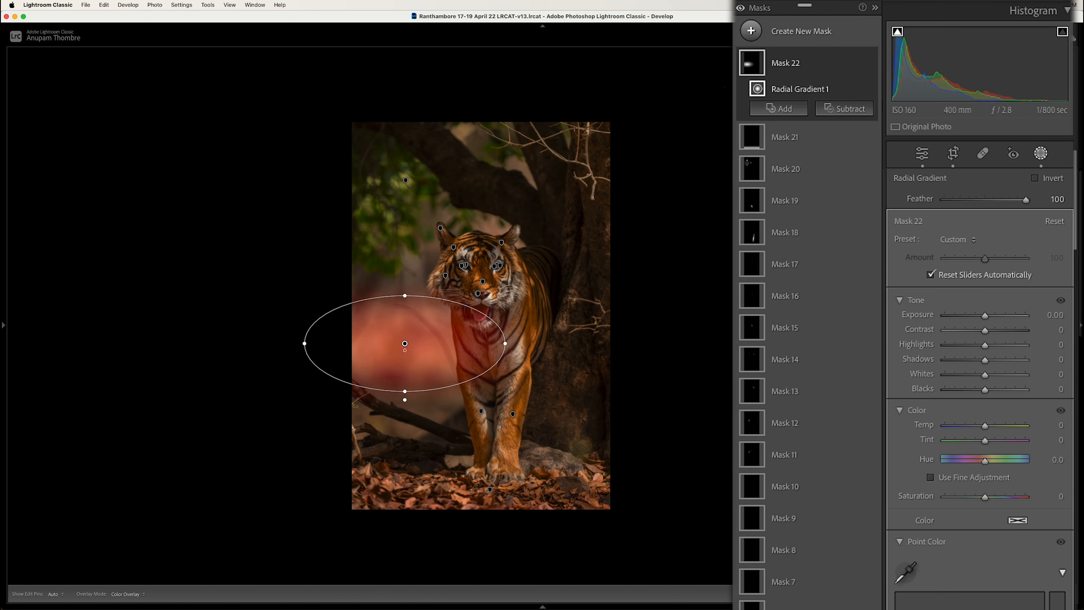
- Subtract the tiger's face, chest and leg from the background radial mask by brushing along the body edge at brush size 9
left_click(834, 107)
left_click(853, 245)
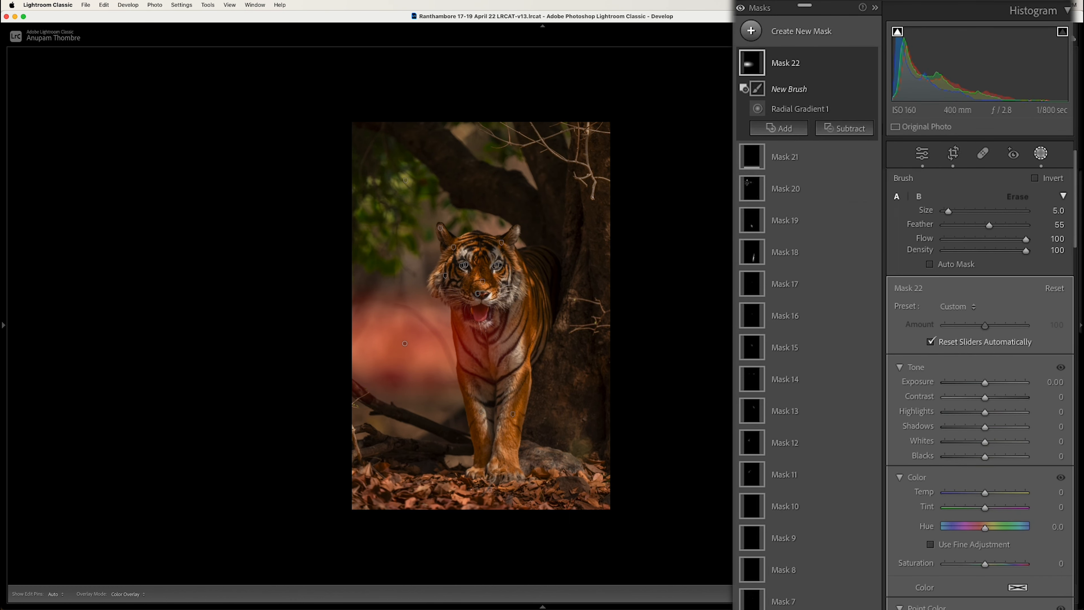
key("z")
left_click(288, 418)
mouse_move(285, 403)
left_mouse_down()
mouse_move(255, 128)
mouse_move(375, 214)
mouse_move(350, 383)
left_mouse_up()
scroll(292, 129, "up", 5)
mouse_move(339, 315)
left_mouse_down()
mouse_move(302, 264)
mouse_move(306, 312)
left_mouse_up()
scroll(289, 406, "down", 5)
left_click_drag(290, 432, 255, 171)
left_click_drag(253, 128, 278, 198)
left_click_drag(279, 205, 273, 166)
scroll(266, 149, "up", 5)
mouse_move(267, 150)
left_mouse_down()
mouse_move(291, 162)
mouse_move(268, 115)
mouse_move(306, 137)
left_mouse_up()
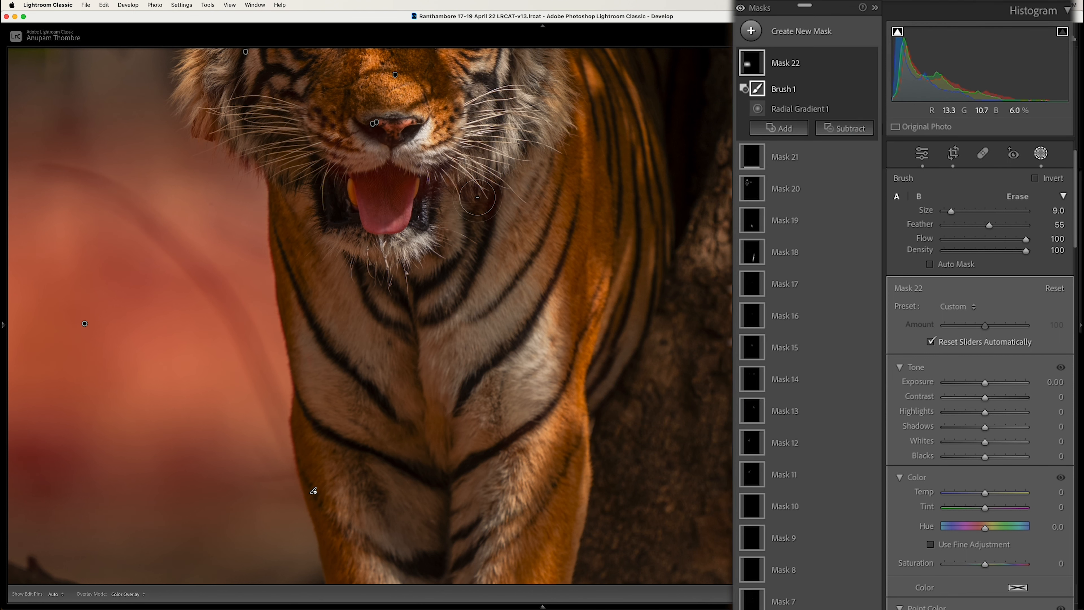
key("z")
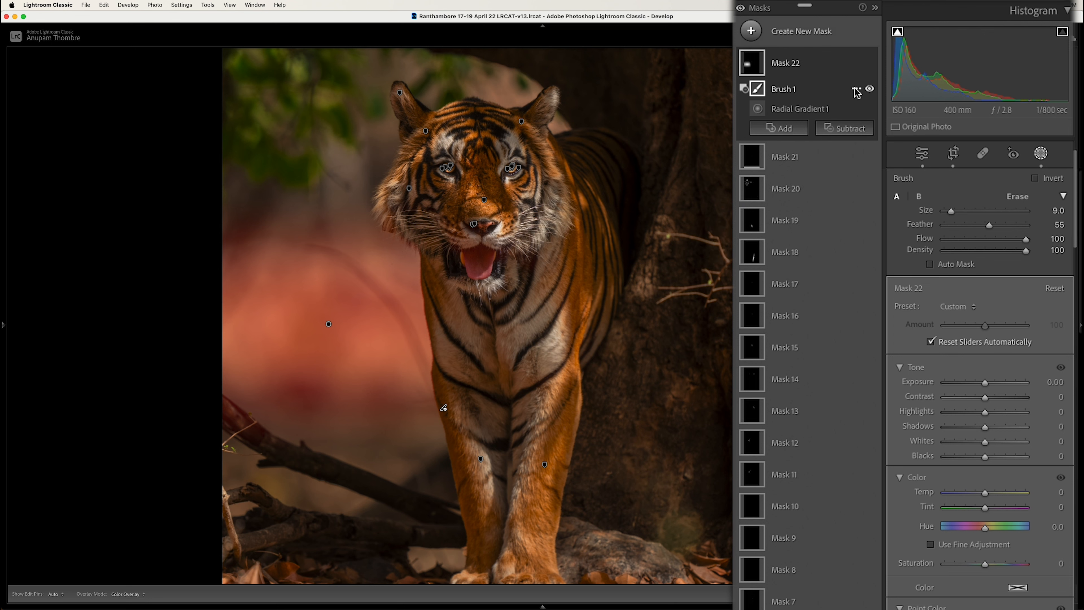
- Intersect the background mask with a luminance range of 44/99 to 100/100
left_click(856, 63)
mouse_move(917, 136)
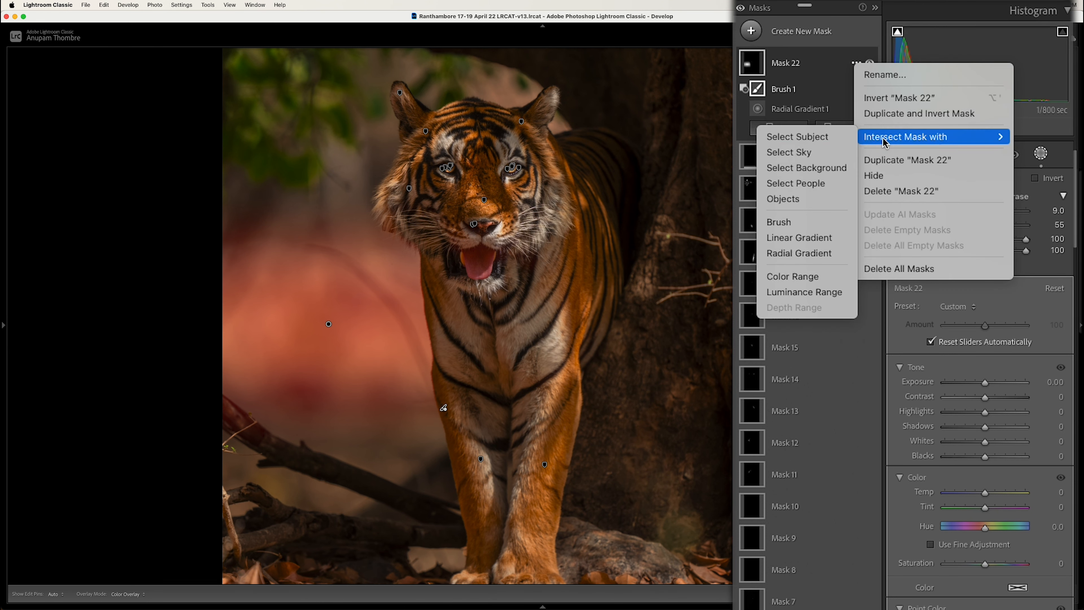
left_click(831, 288)
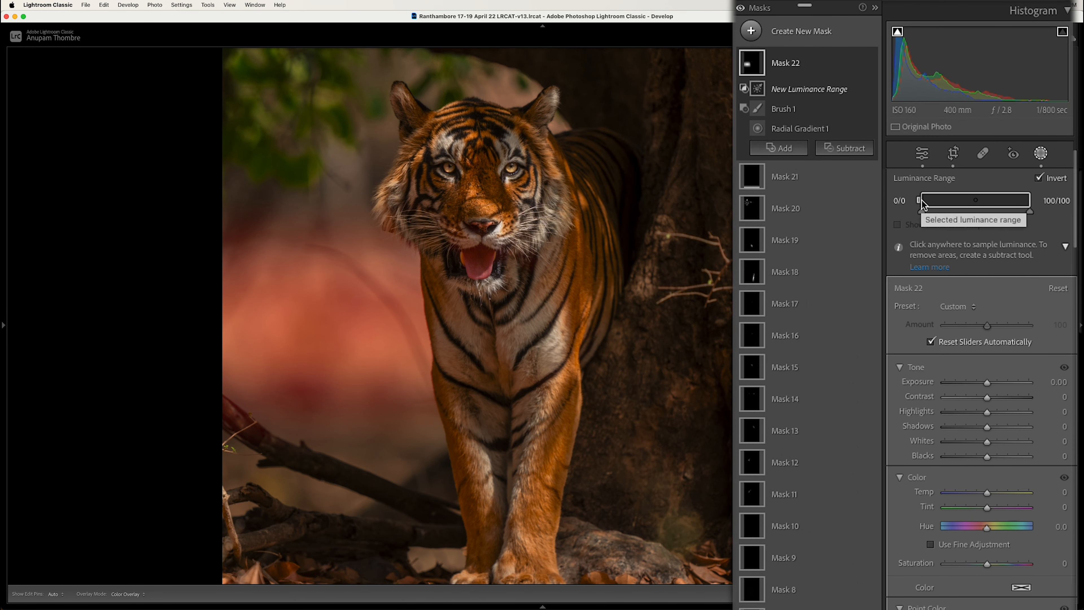
left_click_drag(923, 204, 970, 214)
- Set the background mask's Highlights to -100 and Exposure to -1.59
left_click_drag(987, 413, 917, 413)
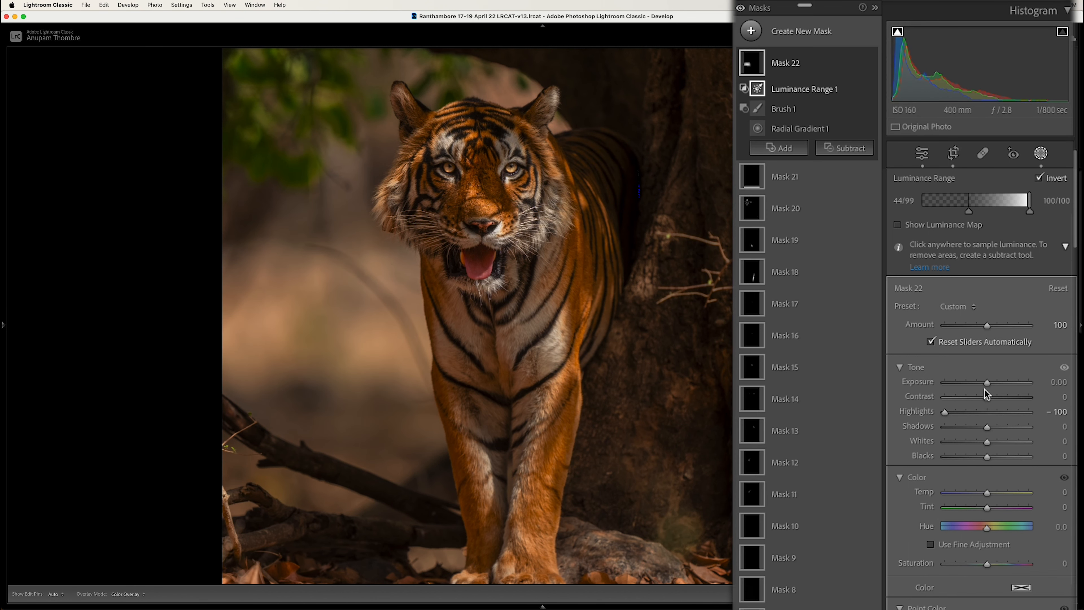
left_click_drag(988, 383, 982, 384)
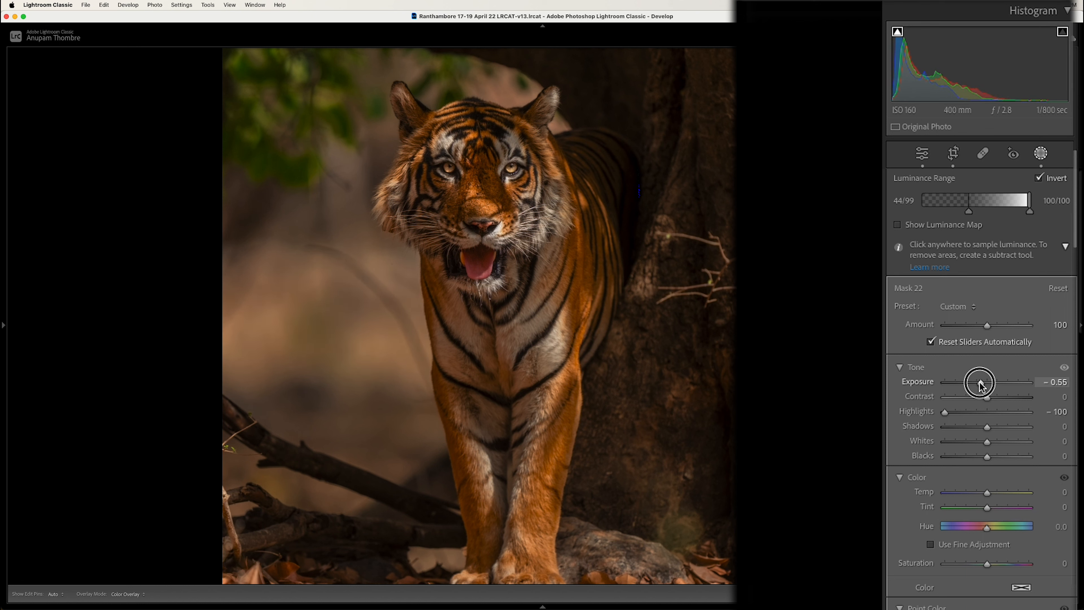
left_click_drag(977, 385, 973, 386)
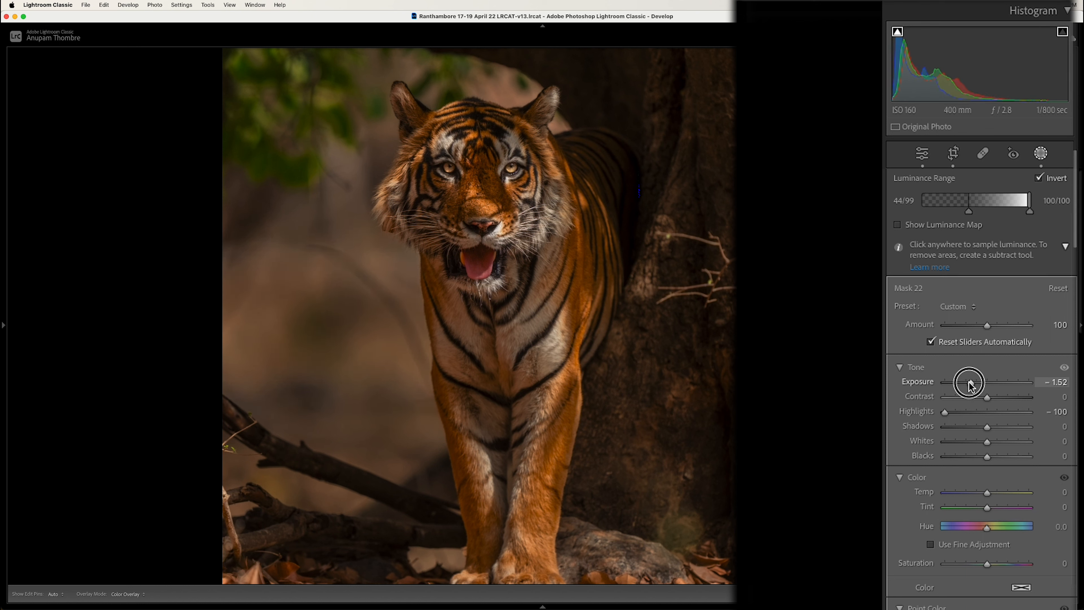
left_click_drag(971, 386, 971, 387)
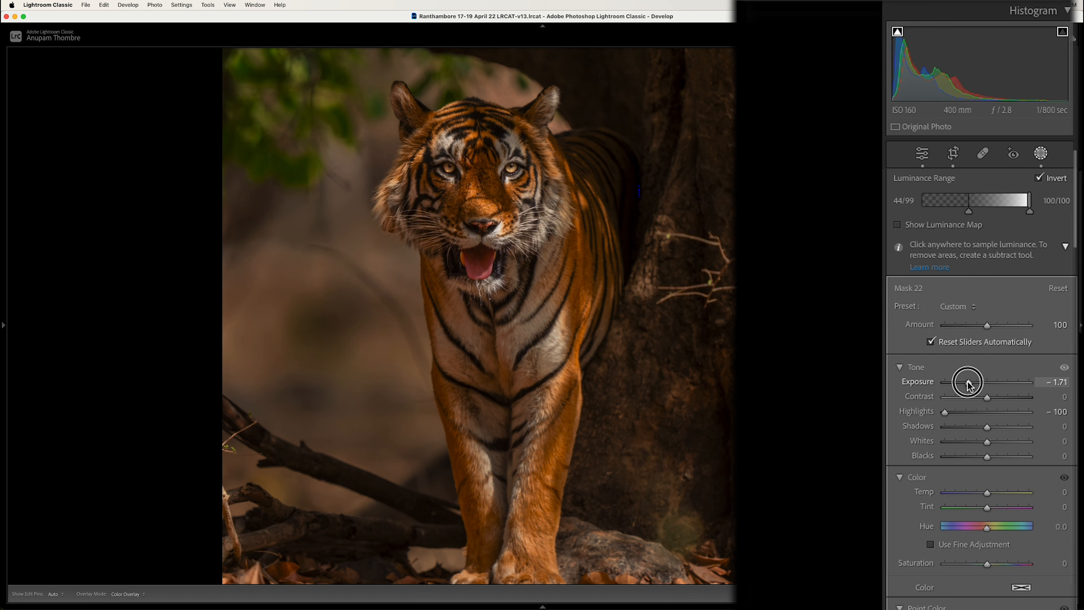
left_click_drag(971, 386, 971, 385)
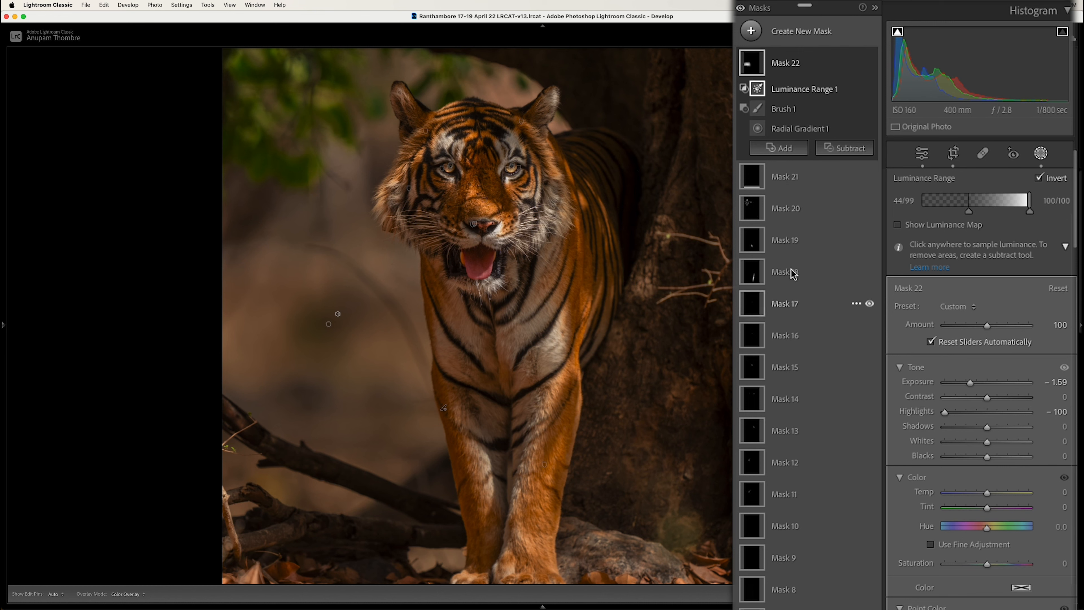
- Create a round radial gradient mask and fit it over the tiger's face, from the forehead to the mouth
left_click(753, 35)
left_click(825, 197)
left_click_drag(480, 182, 561, 259)
left_click_drag(480, 161, 475, 165)
left_click_drag(555, 185, 562, 188)
left_click_drag(475, 184, 474, 184)
- Add a curve point at input 187, output 191 to the face mask and set Texture to 11 and Clarity to 3
scroll(980, 540, "down", 4)
scroll(982, 541, "down", 7)
left_click_drag(1020, 441, 1020, 434)
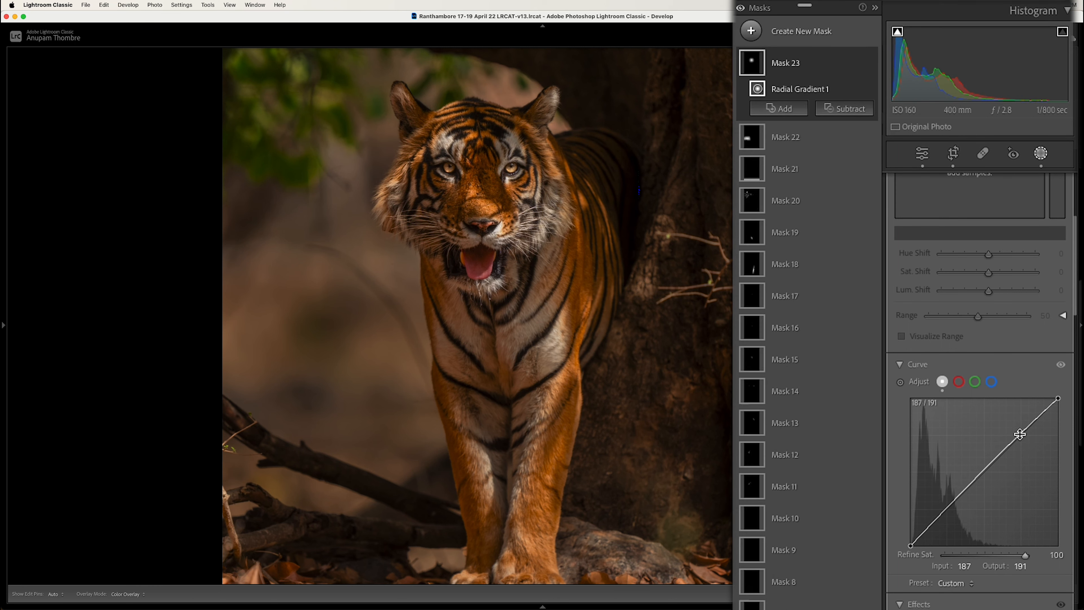
scroll(980, 606, "down", 2)
left_click_drag(988, 566, 987, 582)
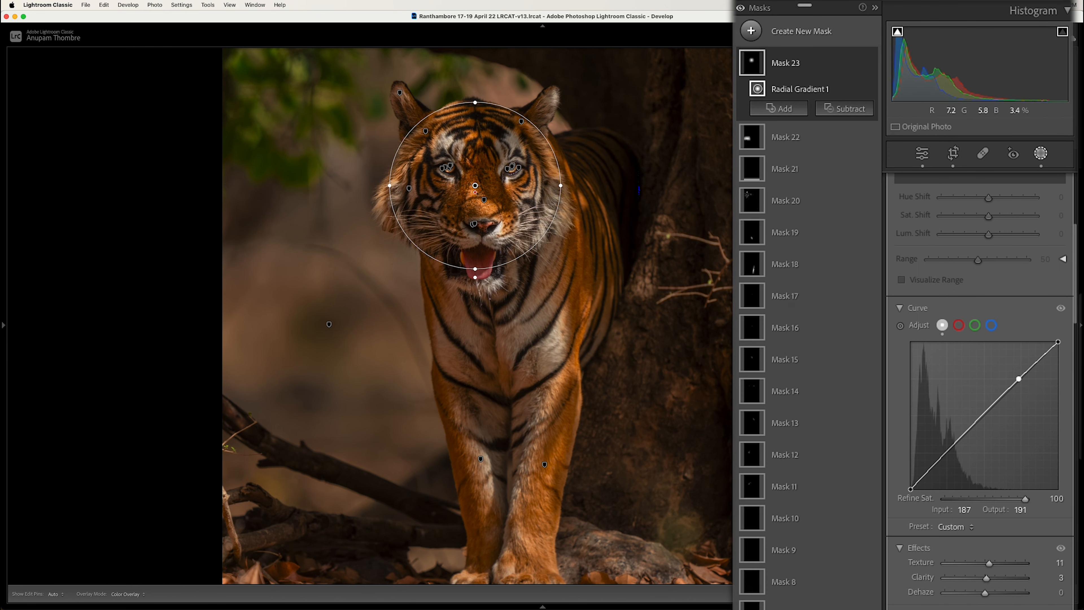
- Create a small radial gradient mask over the tiger's mouth and chin with Texture 11 and Clarity 3
left_click(770, 38)
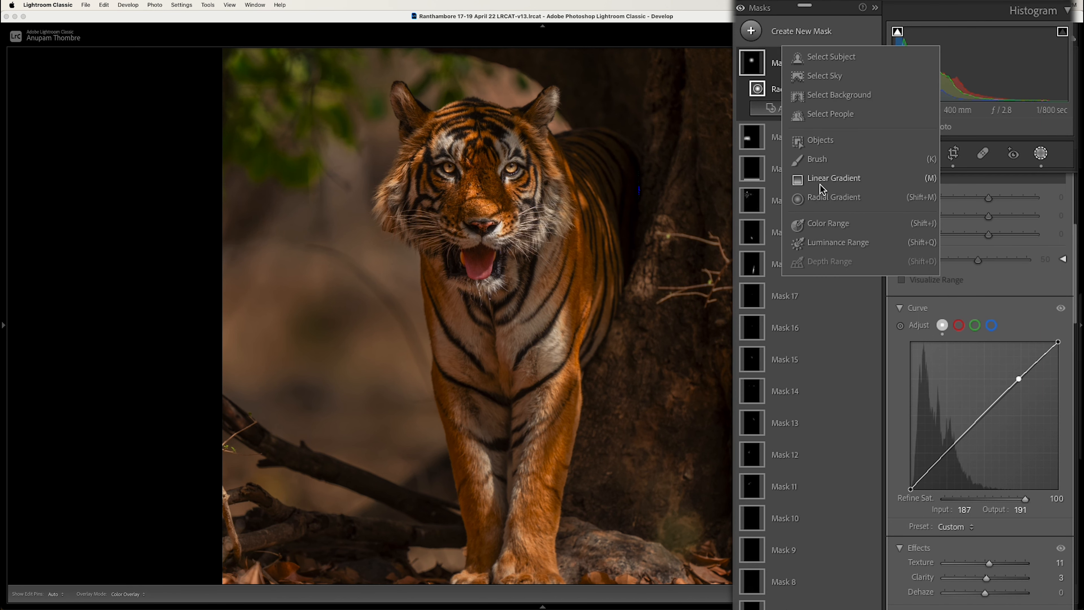
left_click(822, 198)
left_click_drag(477, 267, 513, 297)
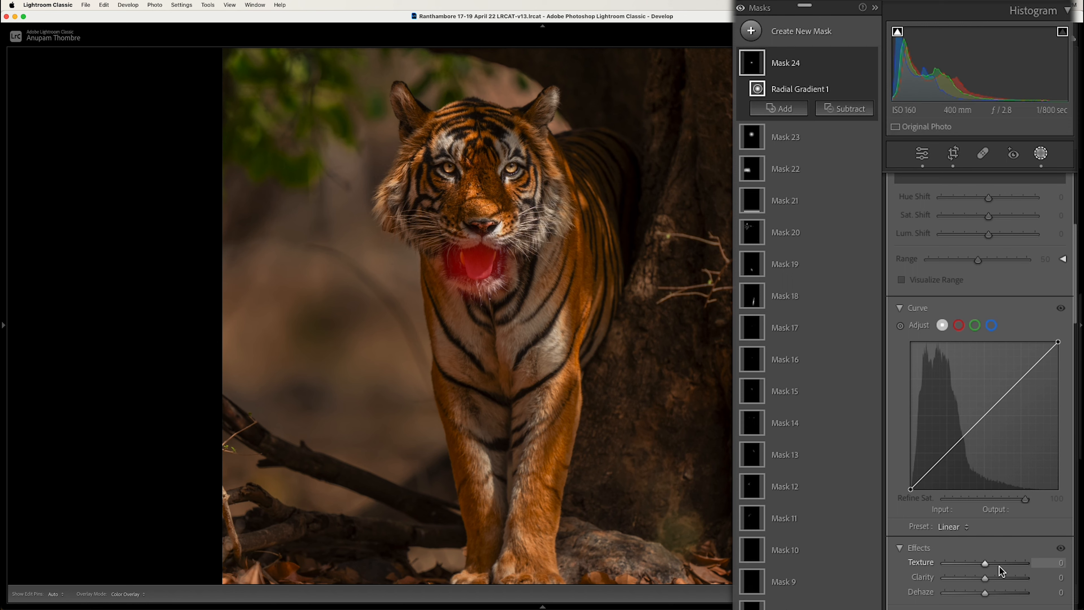
type("11")
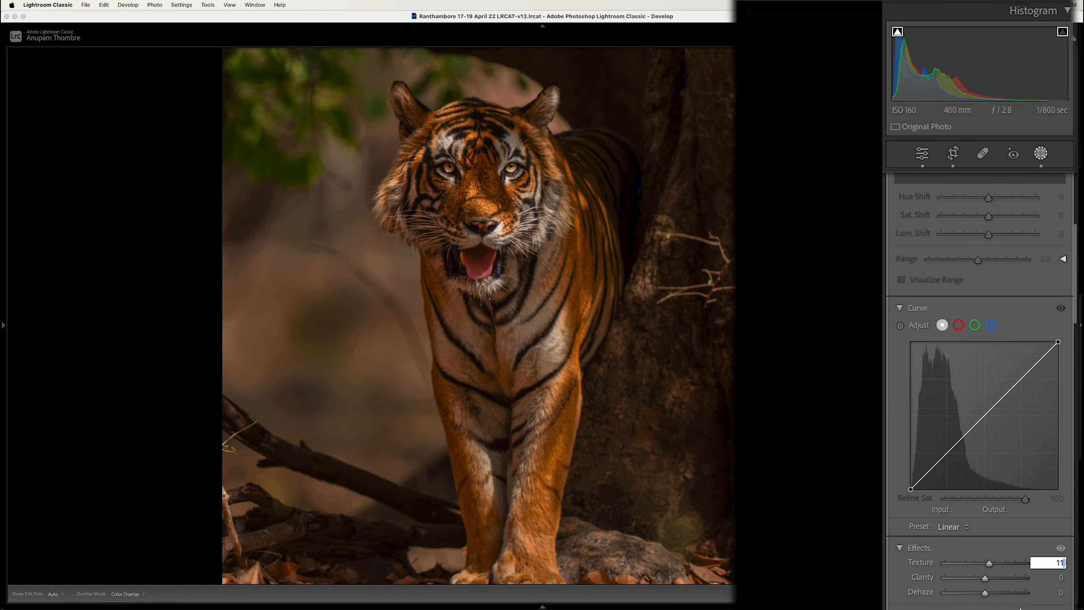
key("Tab")
type("3")
key("Return")
- Create a horizontal linear gradient mask from the photo's right edge across the tree trunk to the tiger's body
left_click(752, 30)
left_click(818, 178)
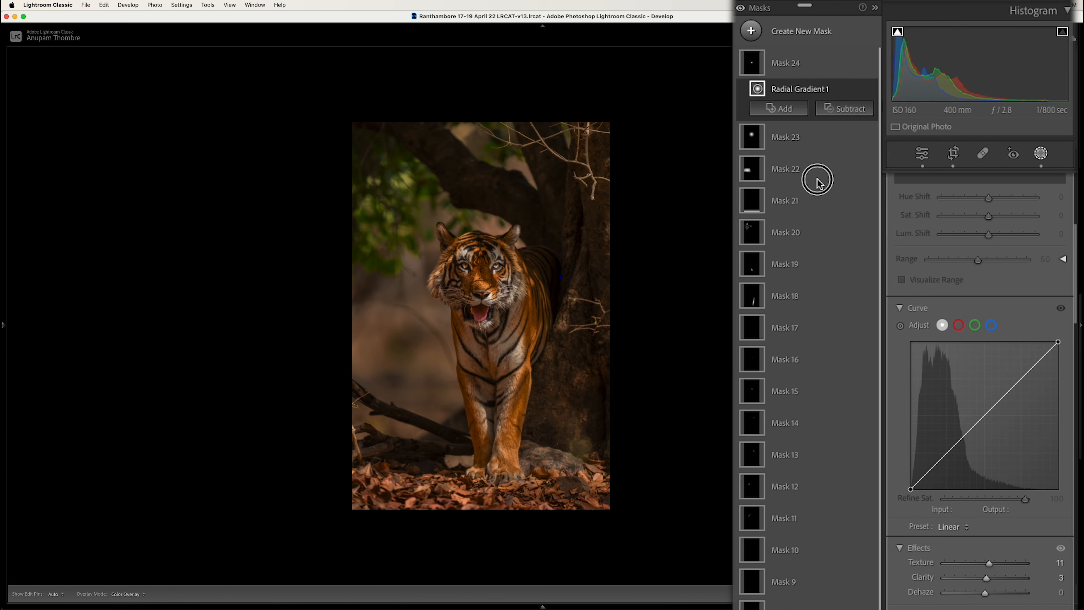
left_click_drag(613, 293, 515, 294)
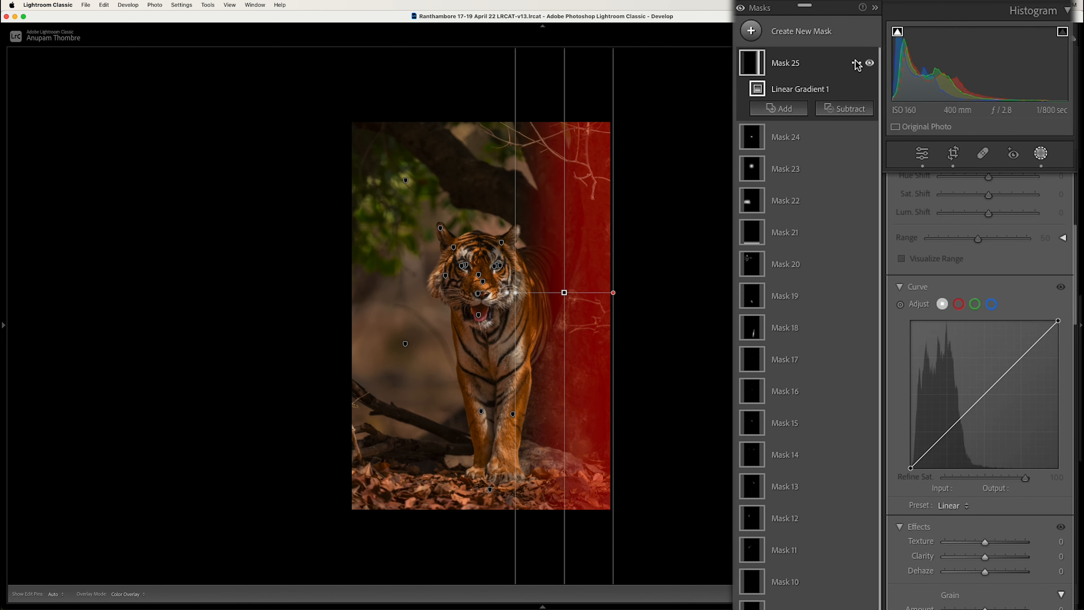
- Intersect the tree trunk gradient with a luminance range from about 21/46 to 100/100
left_click(854, 65)
mouse_move(880, 130)
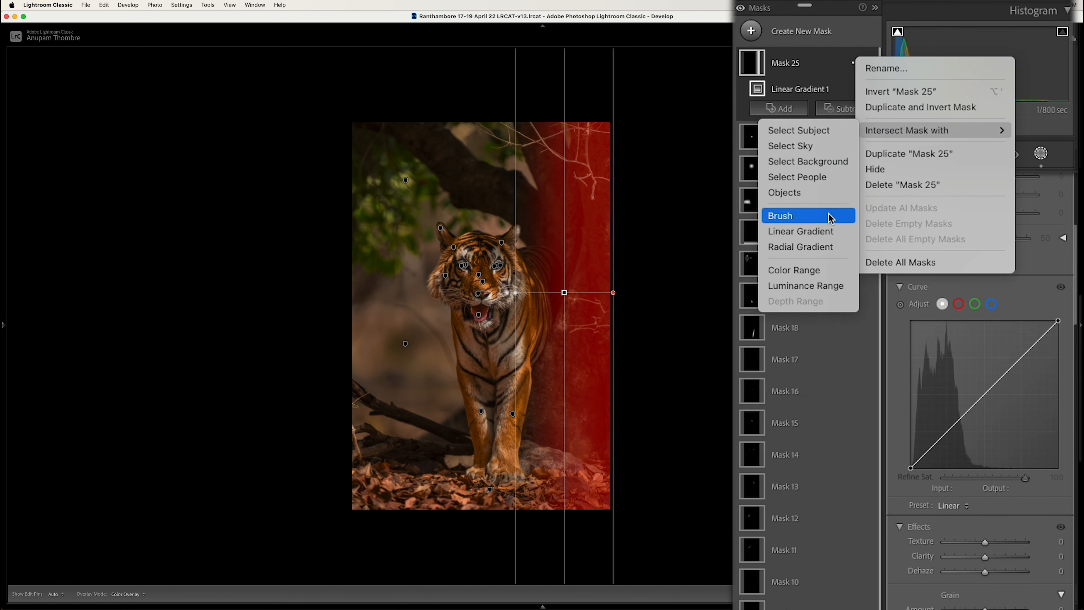
left_click(813, 282)
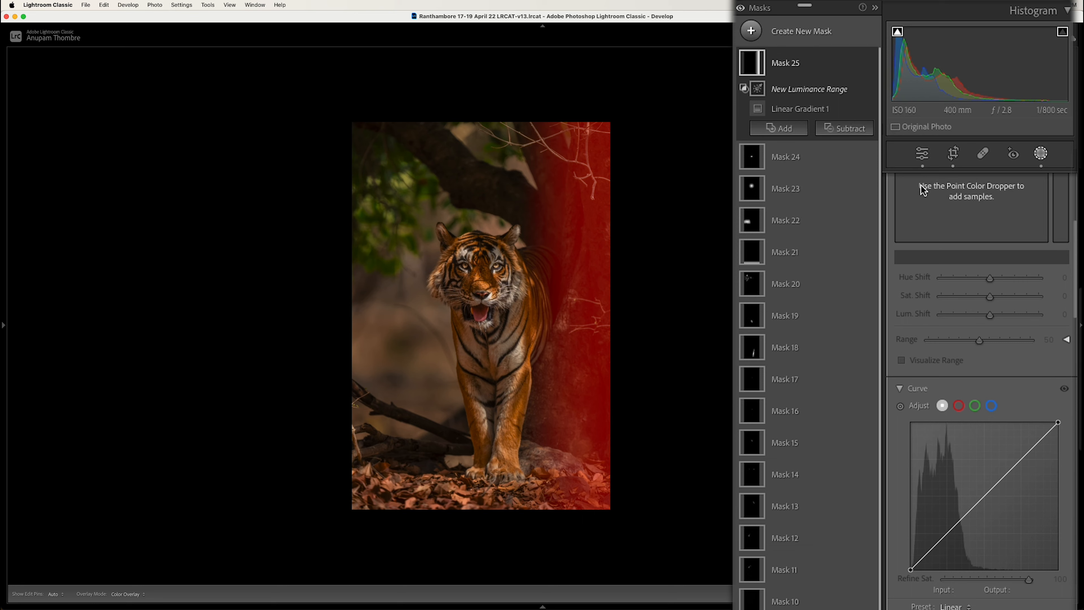
scroll(978, 229, "up", 4)
scroll(976, 227, "up", 3)
mouse_move(963, 203)
left_mouse_down()
mouse_move(924, 201)
mouse_move(972, 204)
left_mouse_up()
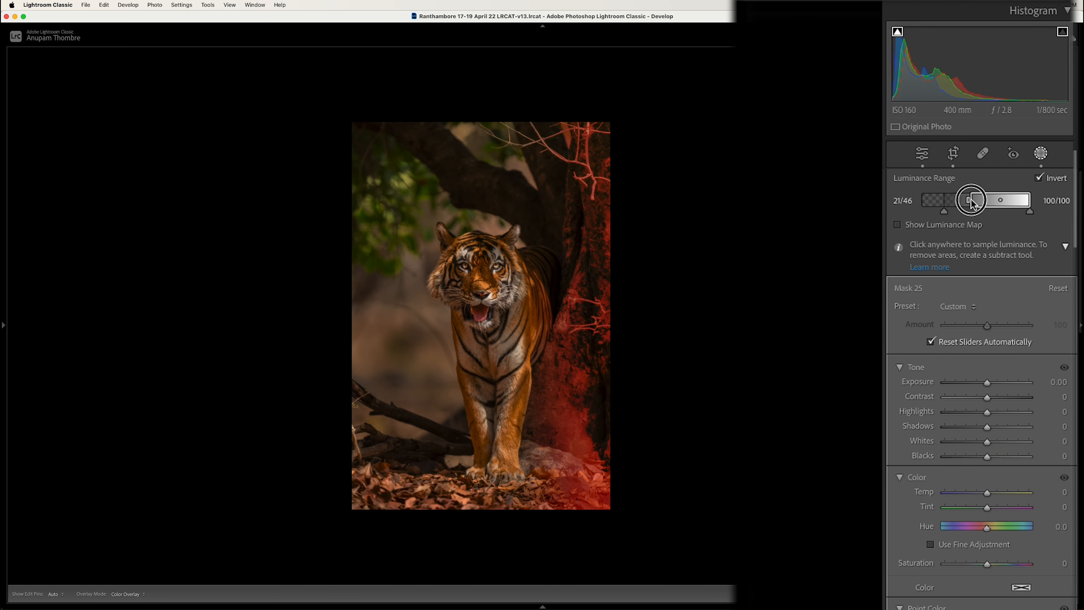
left_click_drag(974, 205, 974, 205)
- Subtract the dry leaves and rock at the trunk's base from the tree trunk mask with a brush
left_click(844, 128)
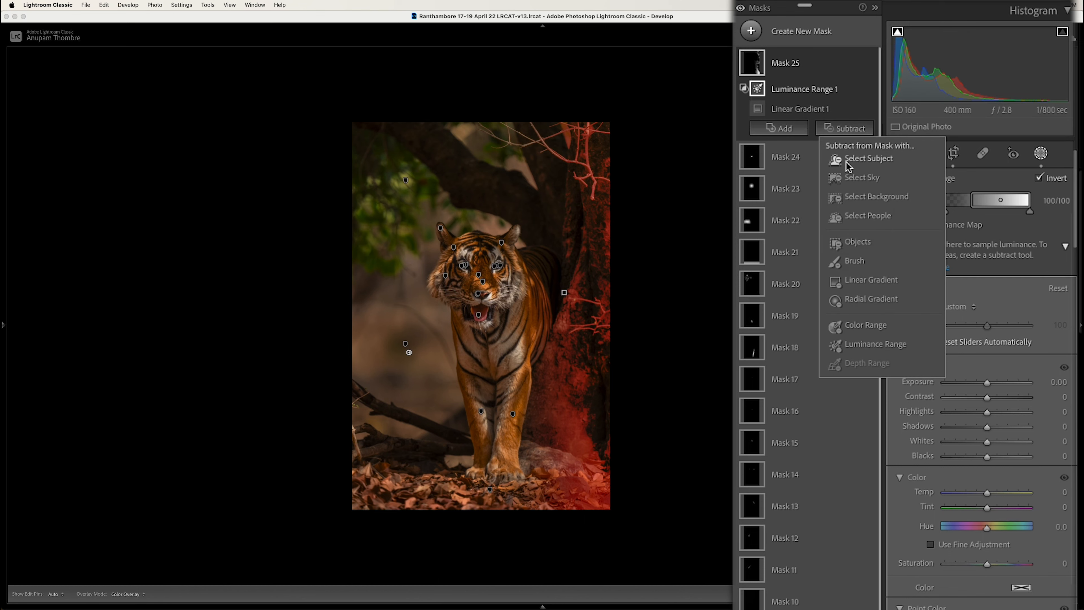
left_click(851, 248)
mouse_move(563, 484)
left_mouse_down()
mouse_move(564, 497)
mouse_move(574, 489)
mouse_move(557, 480)
mouse_move(605, 493)
mouse_move(594, 491)
left_mouse_up()
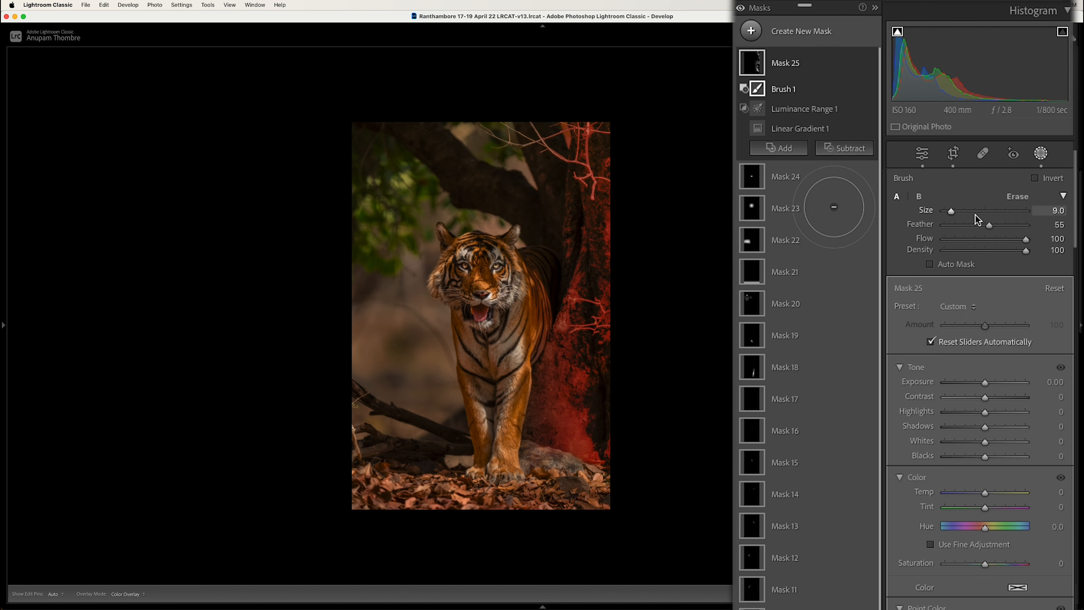
- Set the tree trunk mask's Highlights to 100, Whites to 76, Temp to 13 and Tint to 9
left_click_drag(985, 411, 1018, 454)
mouse_move(990, 497)
left_mouse_down()
mouse_move(994, 515)
mouse_move(990, 494)
left_mouse_up()
left_click_drag(988, 508, 988, 508)
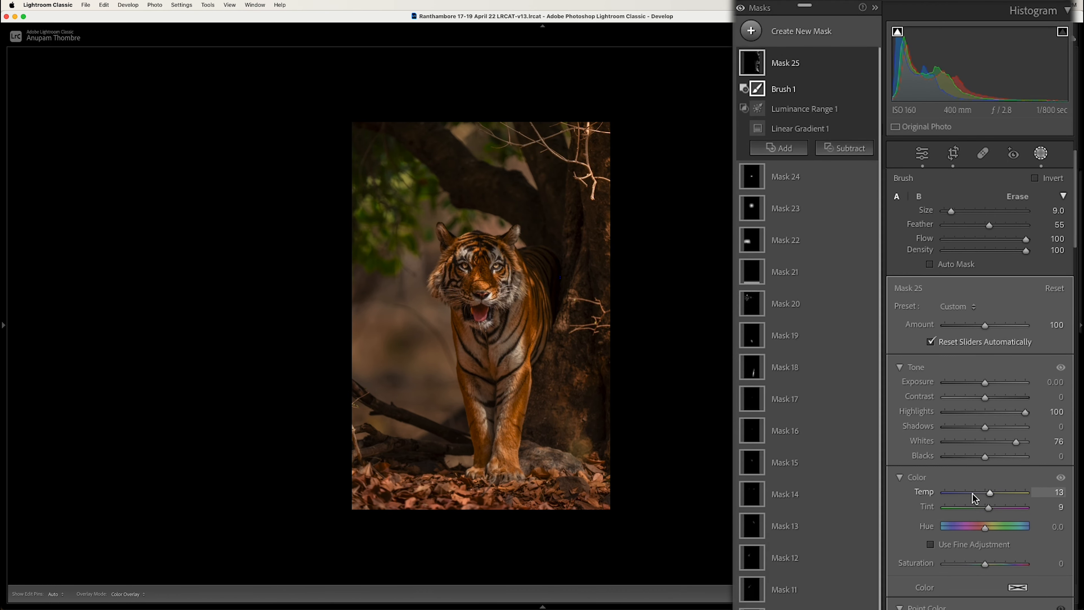
- Create another horizontal linear gradient mask from just outside the photo's right edge across the tree trunk to the tiger's body
left_click(753, 31)
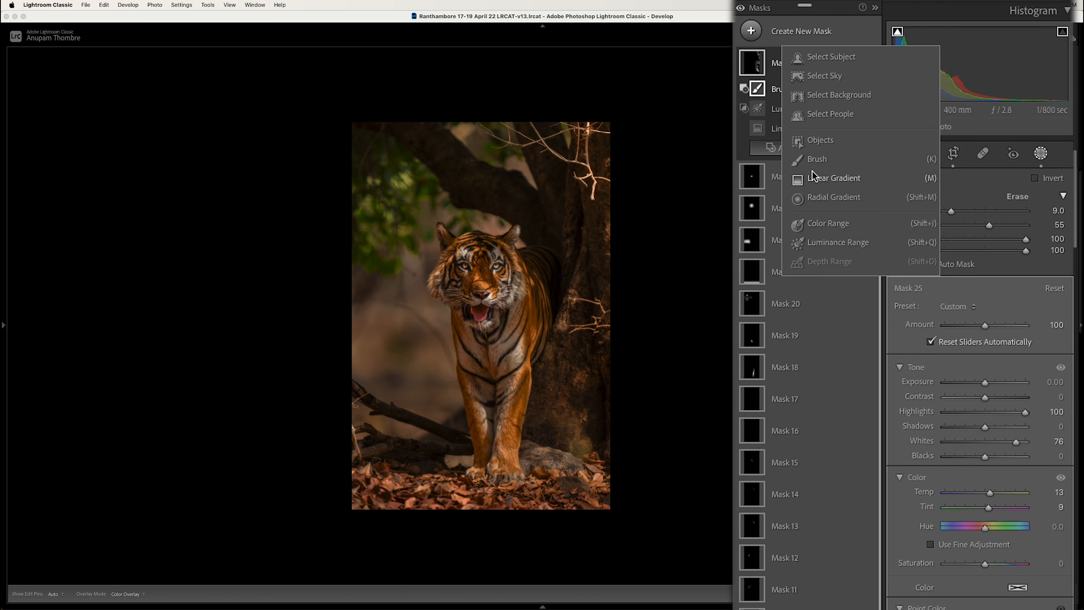
left_click(831, 183)
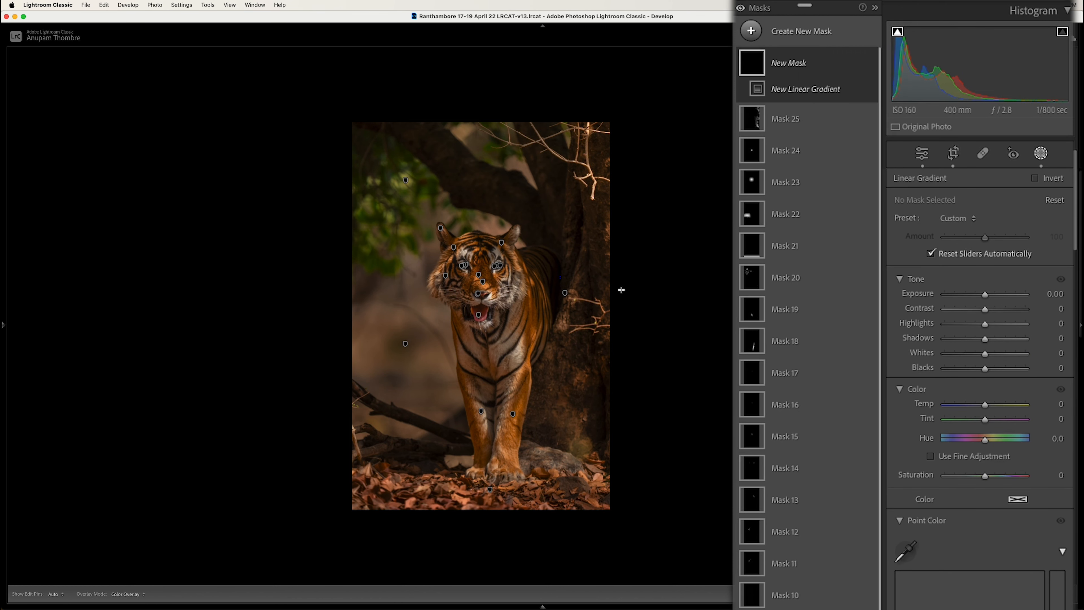
left_click_drag(619, 294, 524, 295)
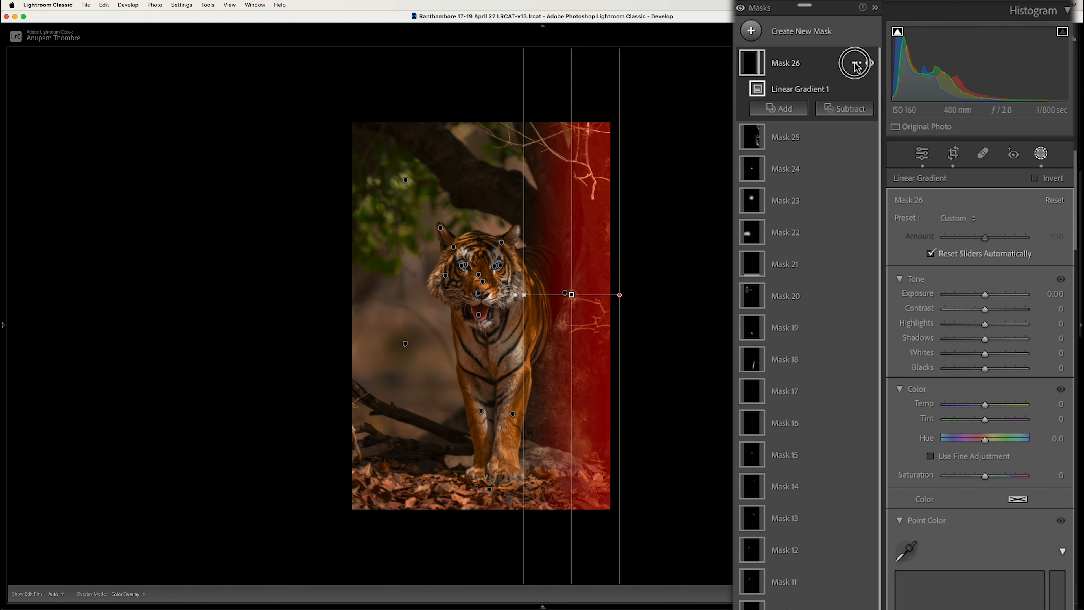
- Intersect the new trunk gradient with a luminance range limited to the dark tones, from 0/0 to 2/33
left_click(856, 63)
mouse_move(918, 132)
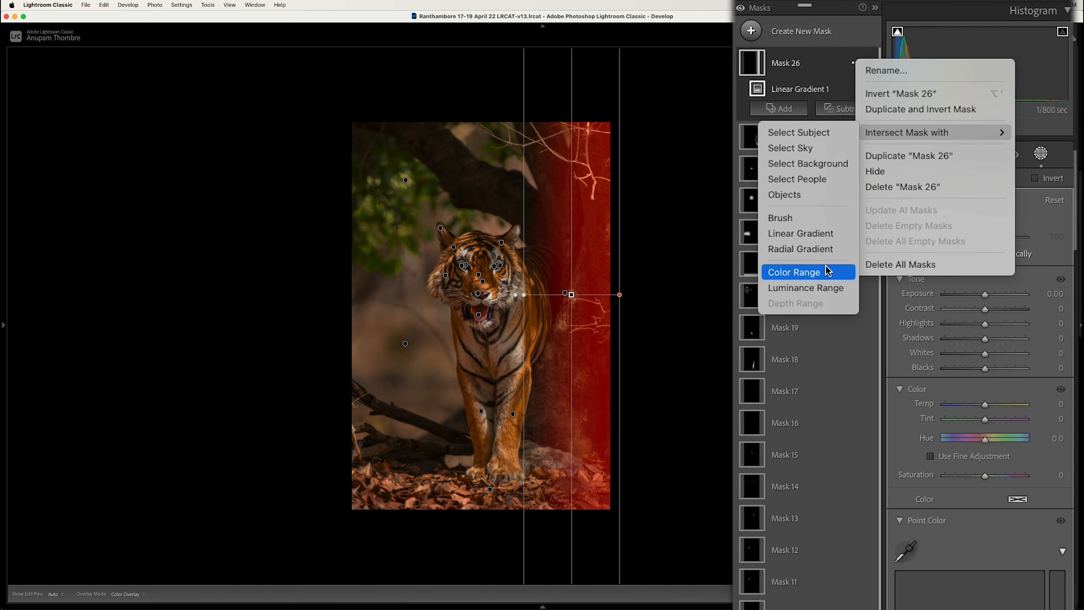
left_click(824, 289)
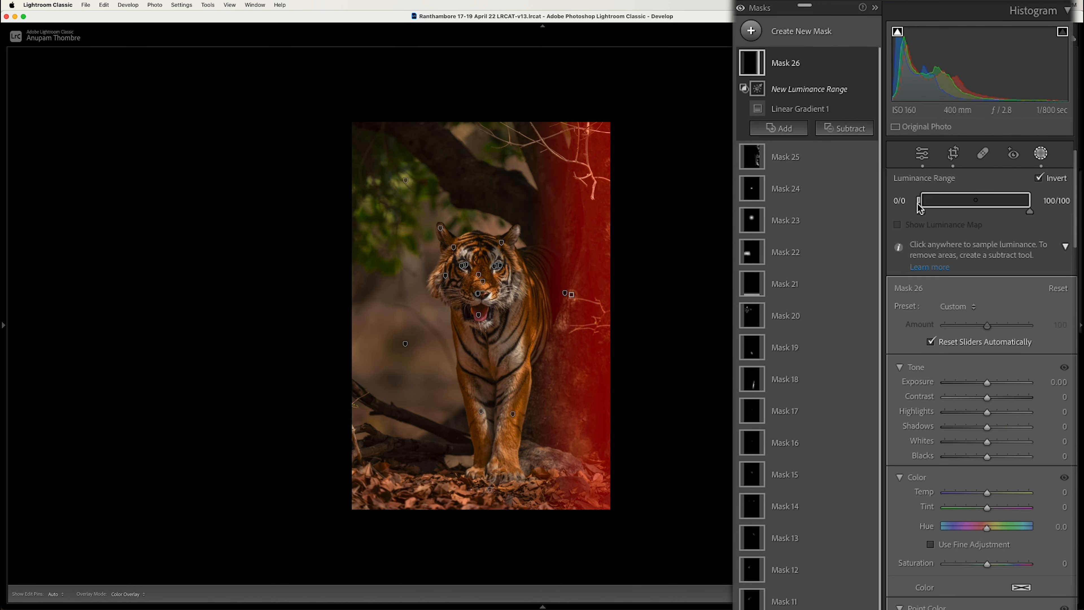
left_click_drag(1033, 204, 929, 204)
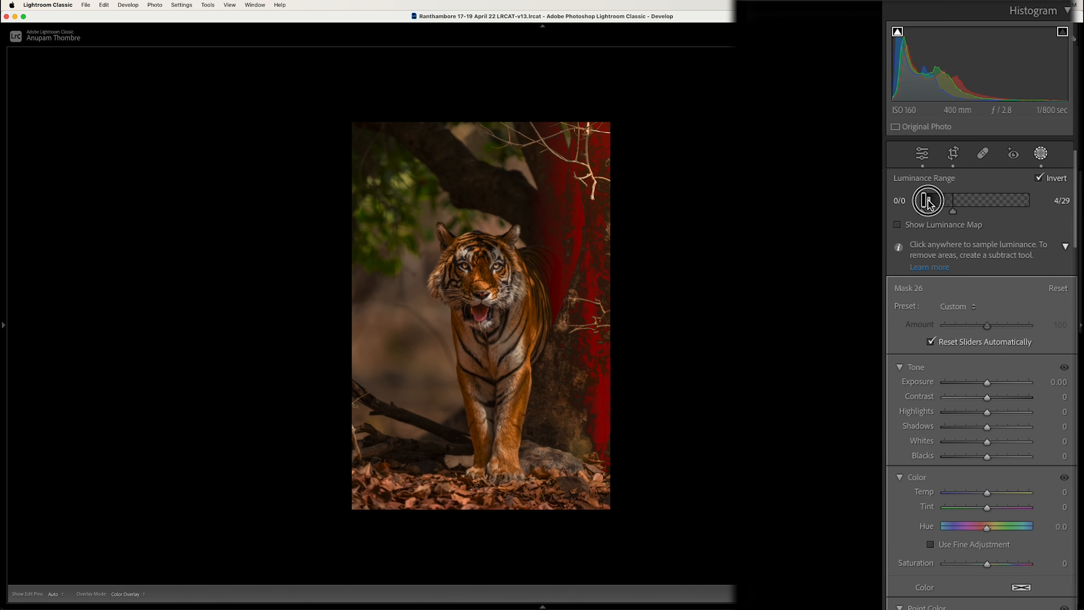
left_click_drag(950, 212, 958, 213)
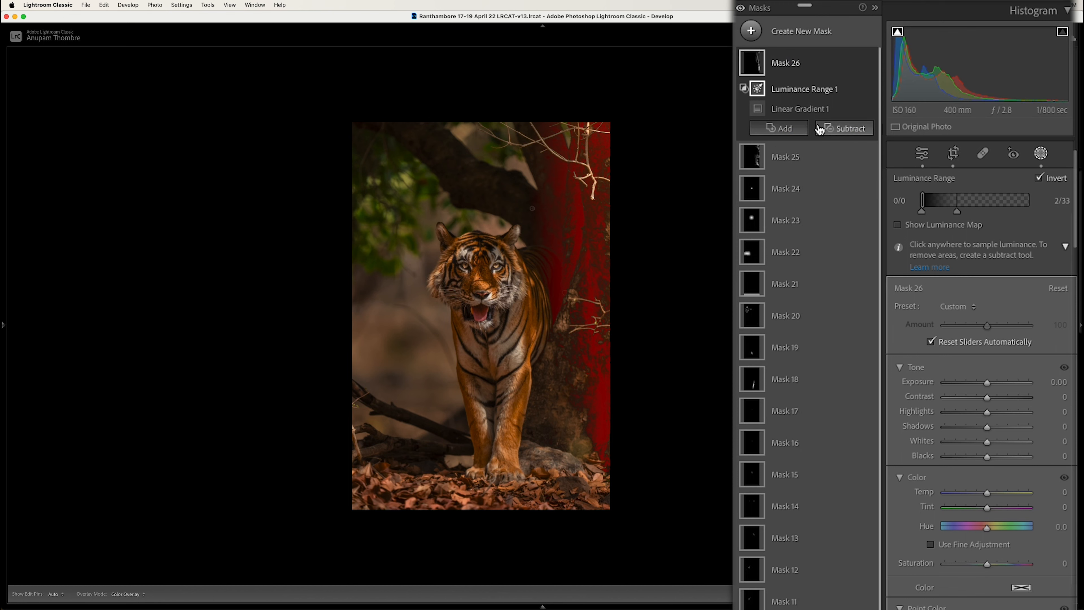
- Subtract the tiger's body from the dark trunk mask with a brush and shift the mask's Temp slightly cooler
left_click(846, 128)
left_click(854, 260)
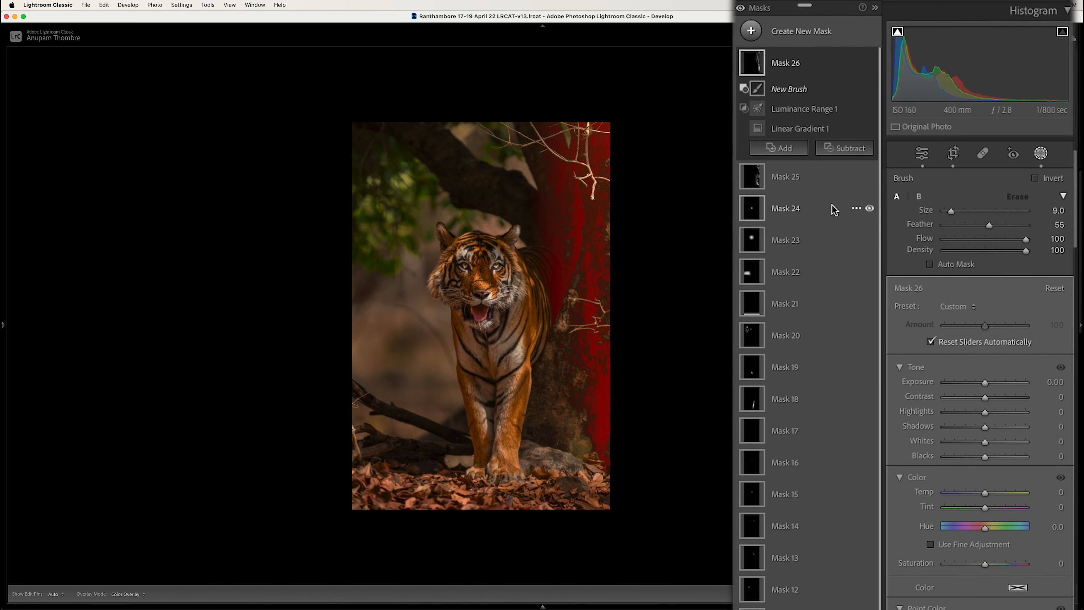
key("z")
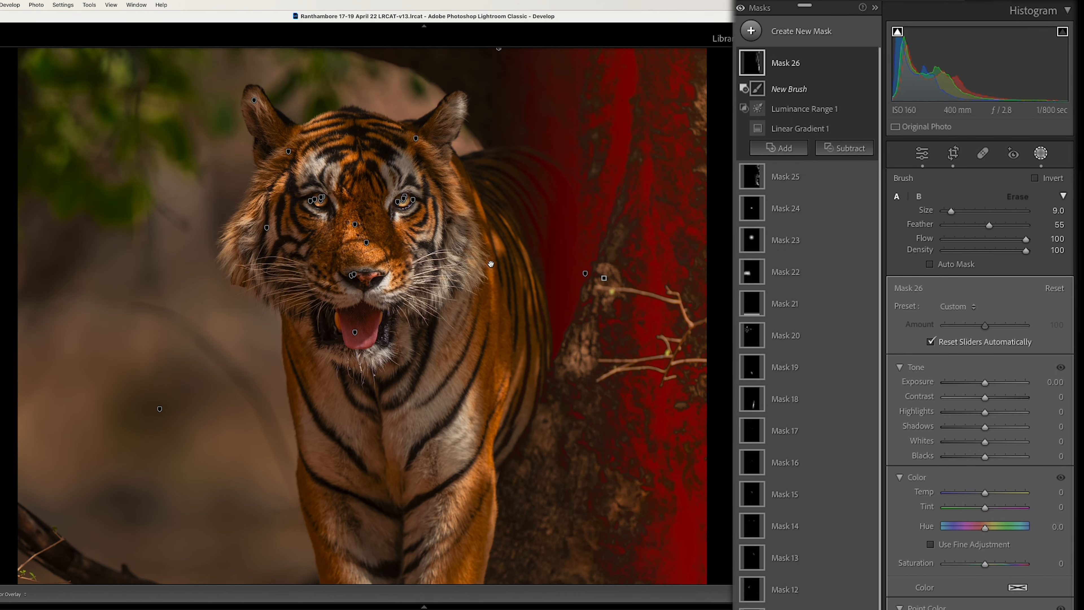
mouse_move(522, 166)
left_mouse_down()
mouse_move(550, 203)
mouse_move(550, 237)
mouse_move(539, 246)
mouse_move(550, 275)
mouse_move(545, 351)
mouse_move(504, 440)
left_mouse_up()
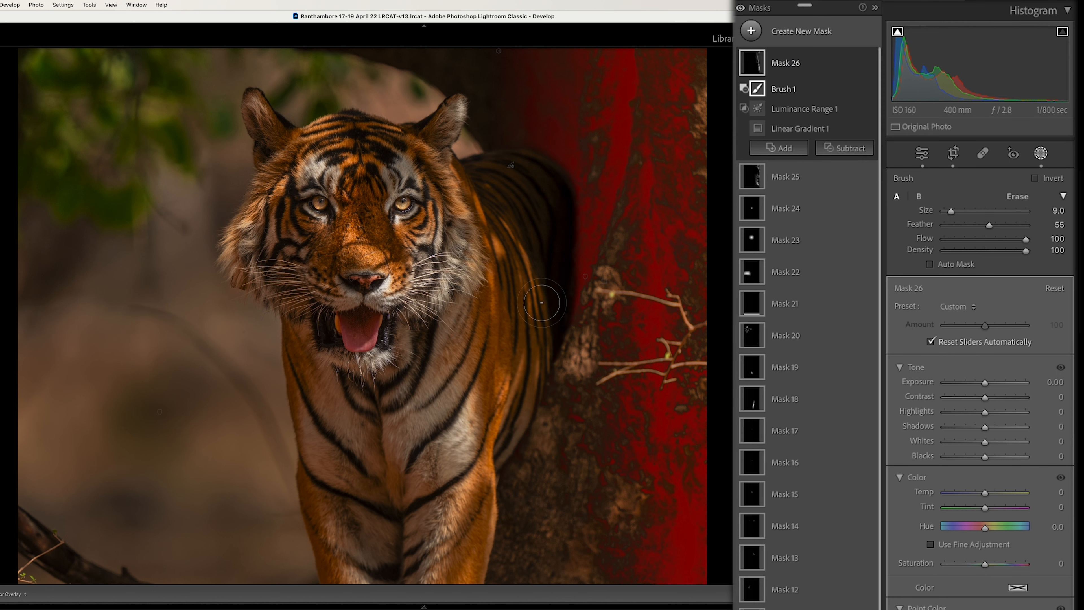
mouse_move(515, 170)
left_mouse_down()
mouse_move(551, 200)
mouse_move(556, 245)
mouse_move(549, 301)
mouse_move(519, 314)
left_mouse_up()
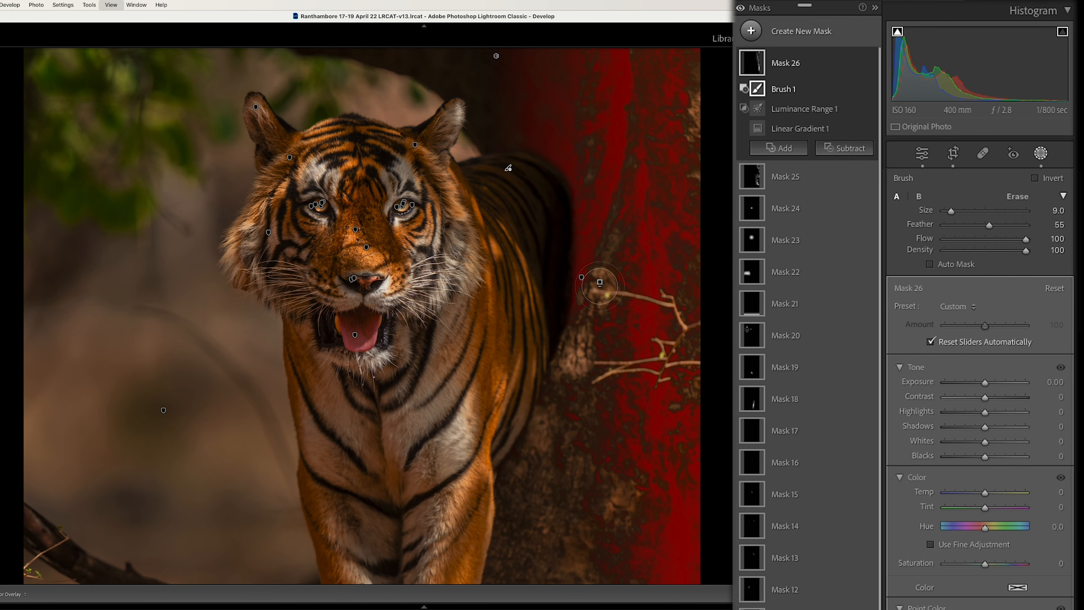
key("z")
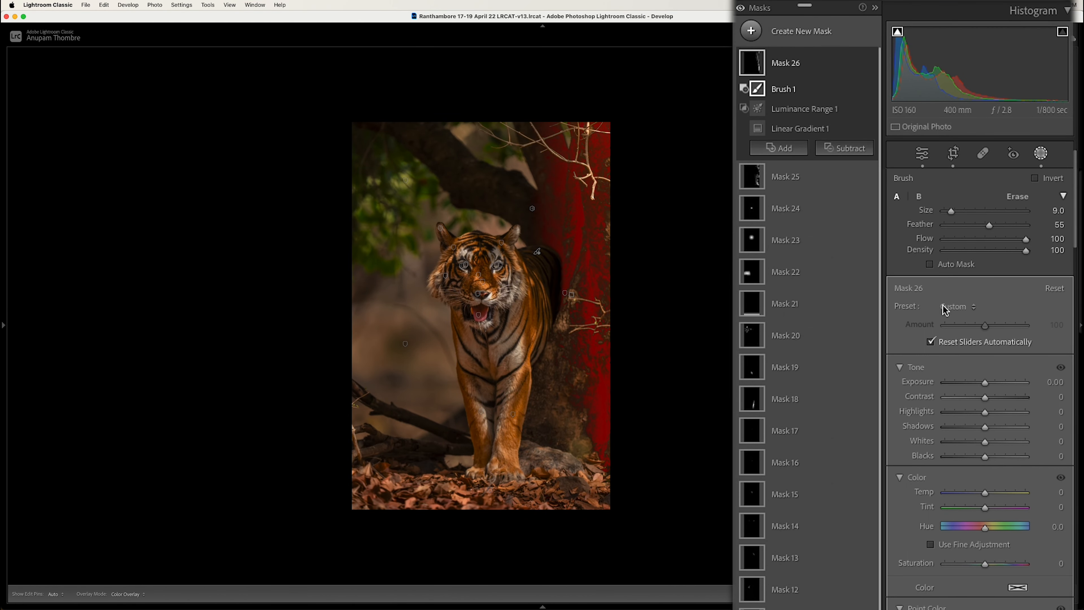
left_click_drag(987, 492, 976, 497)
- Compare the edited photo with its original version, up close on the tiger's face
left_click(923, 153)
key("z")
key("backslash")
key("backslash")
key("backslash")
key("backslash")
key("backslash")
key("backslash")
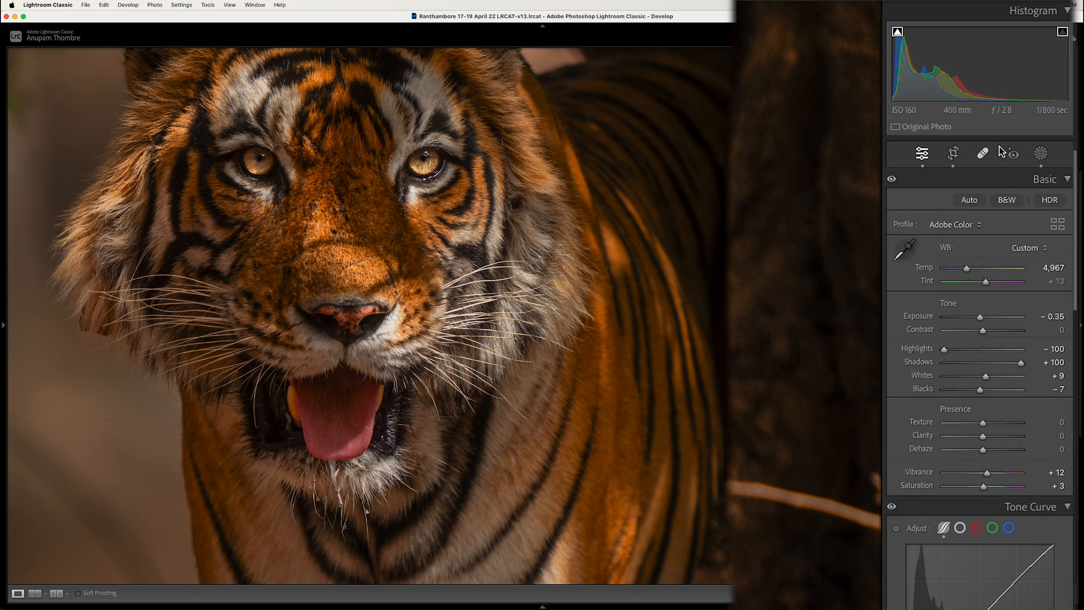
- Raise the Exposure of the tiger's eye mask to 3.27
left_click(1041, 155)
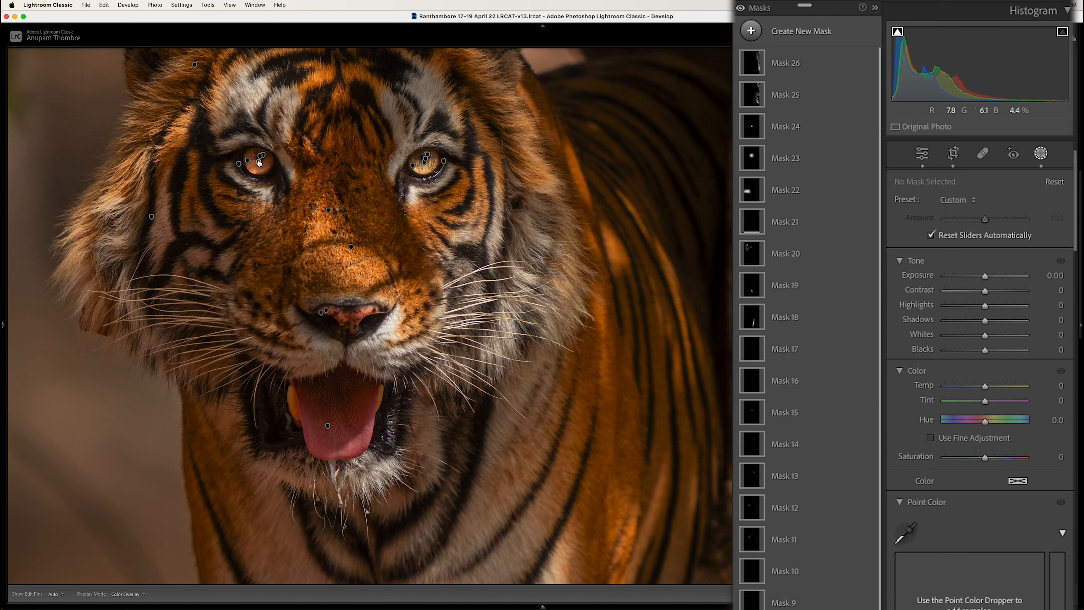
left_click(259, 163)
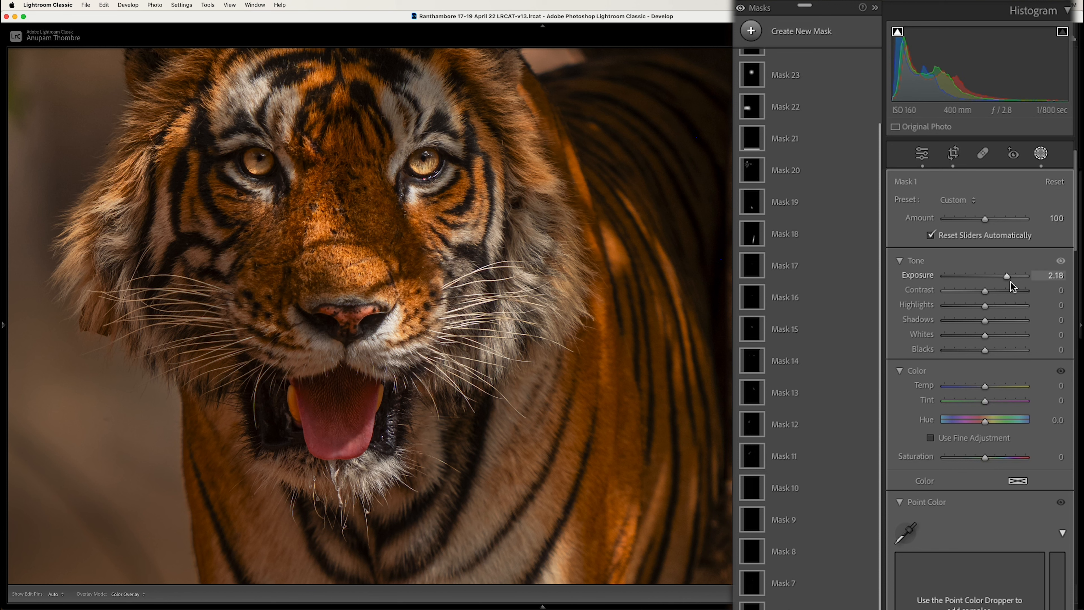
left_click_drag(1007, 276, 1021, 279)
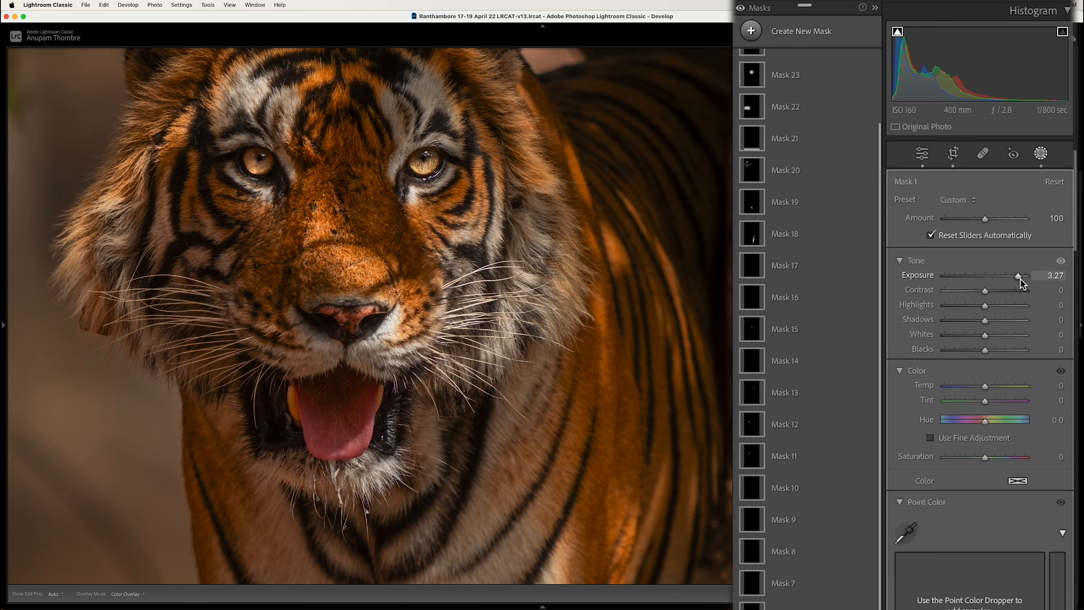
- Compare the whole photo before and after the edits, including in a side-by-side view
left_click(916, 154)
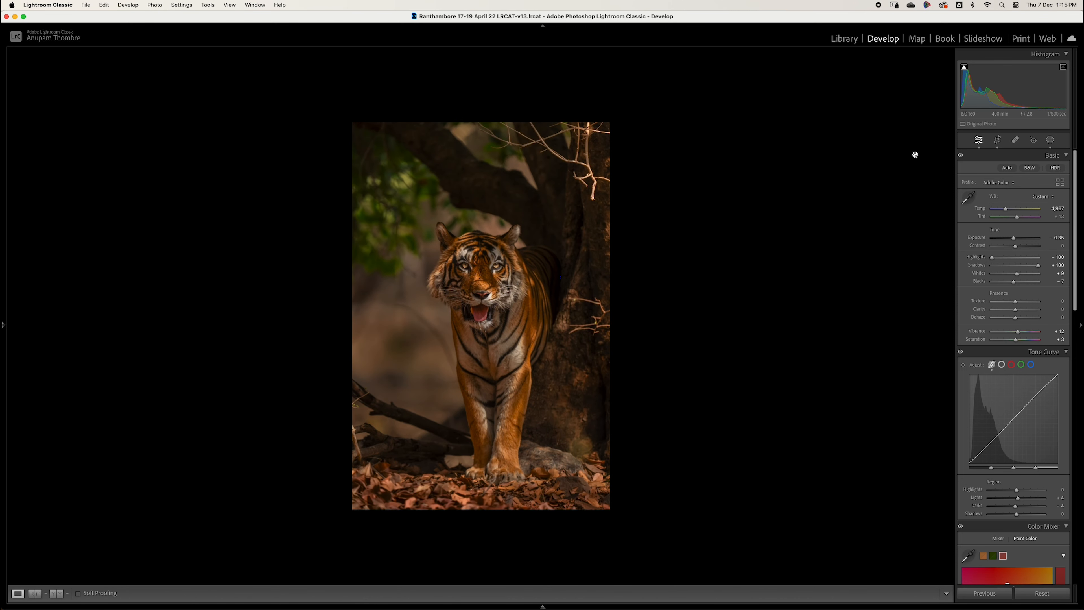
key("backslash")
key("backslash")
key("y")
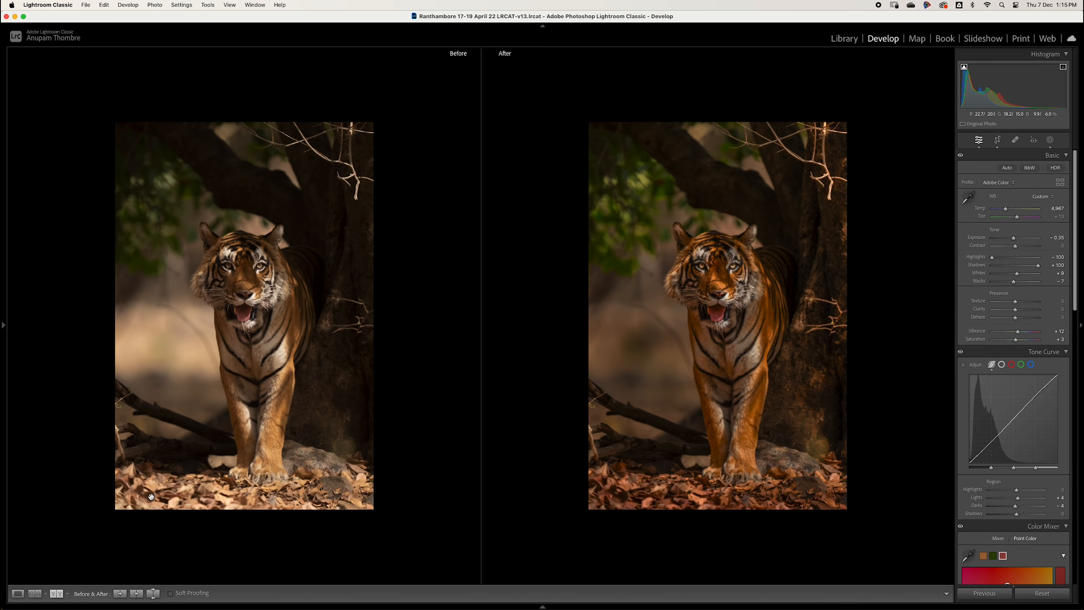